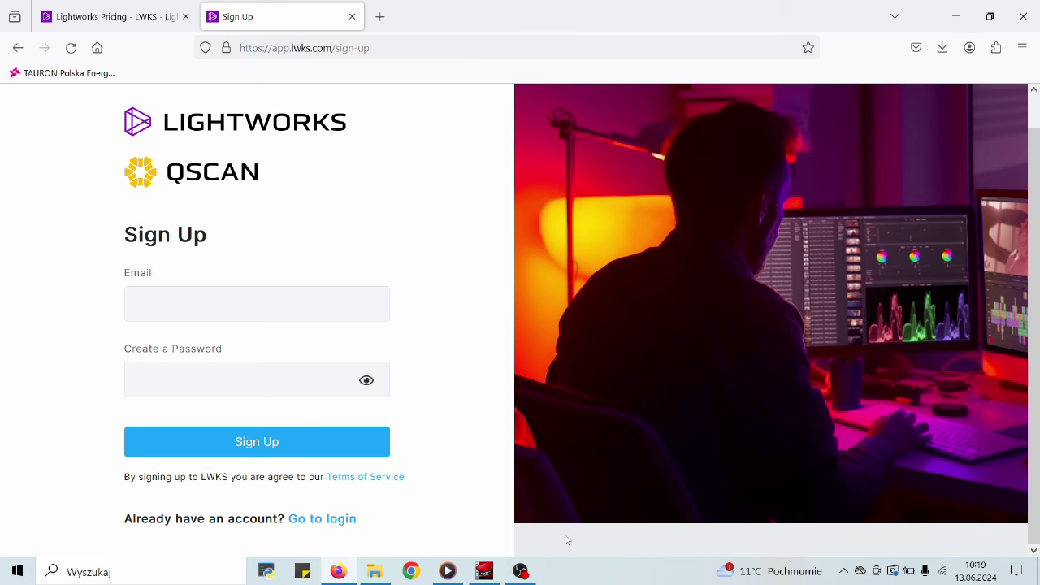
Switch to Lightworks and examine the system settings, including the available interface languages
left_click(485, 571)
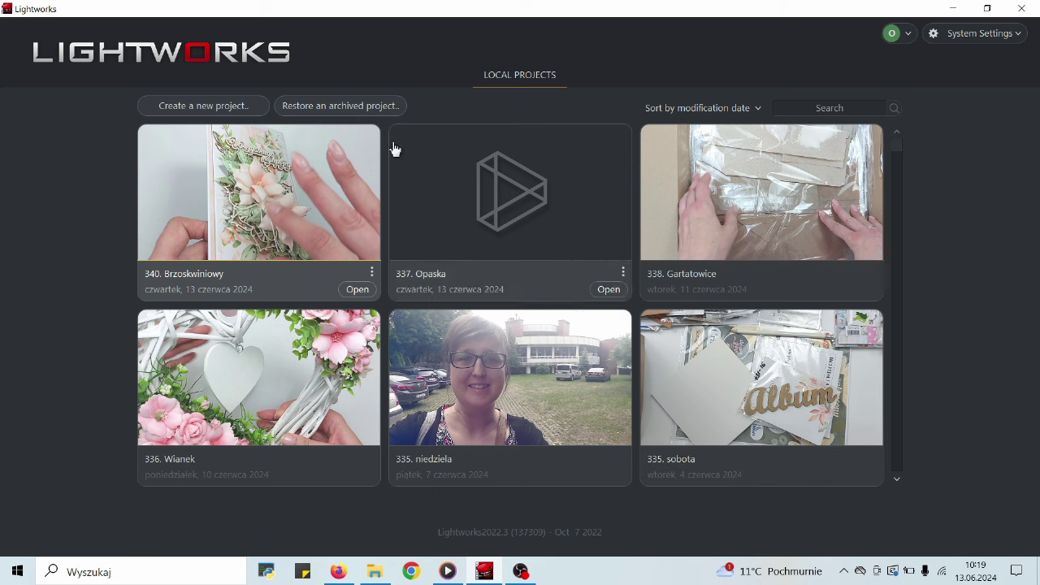
left_click(1021, 36)
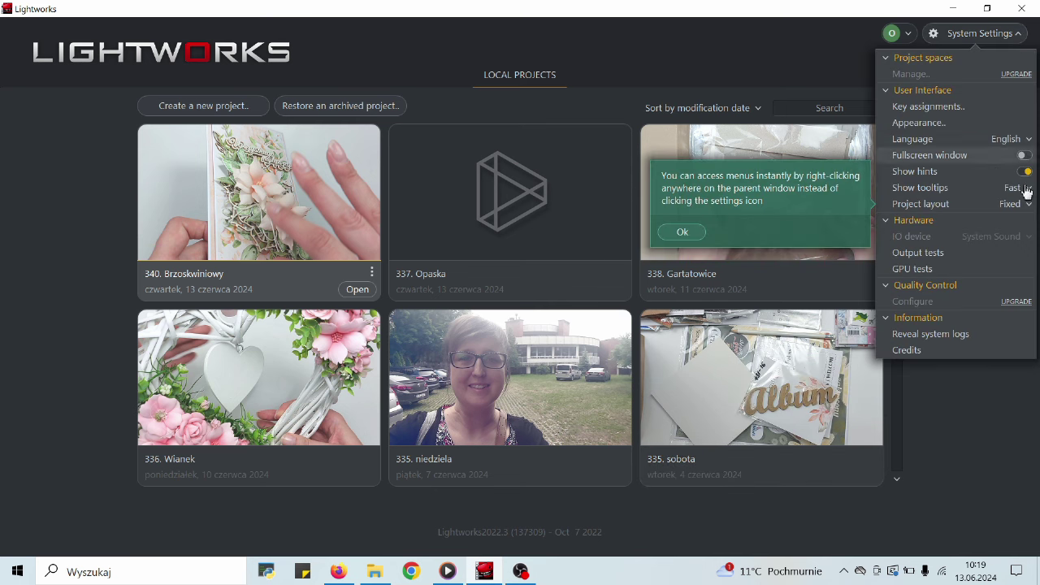
left_click(1025, 441)
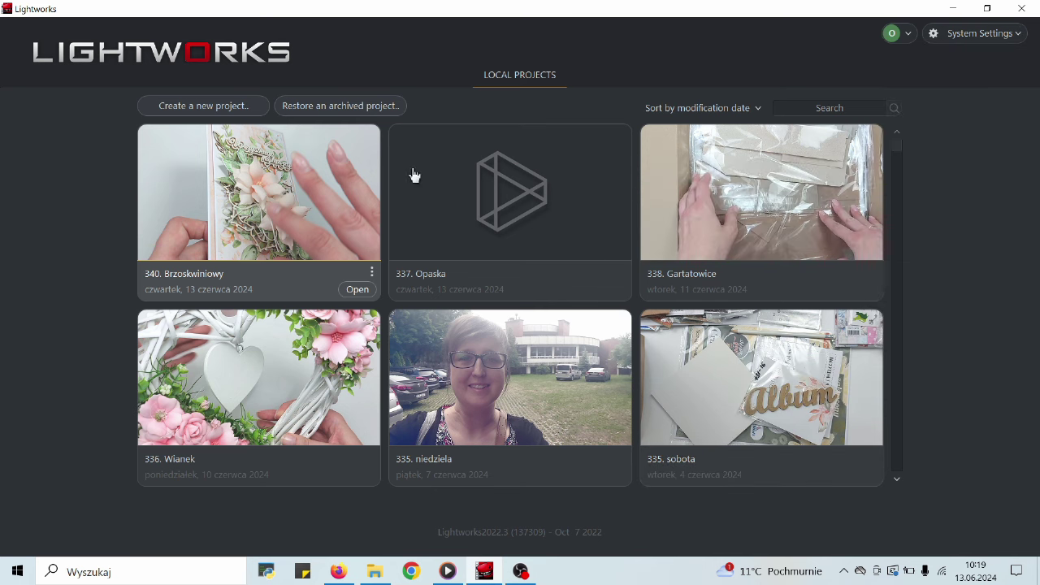
left_click(358, 290)
left_click(1015, 34)
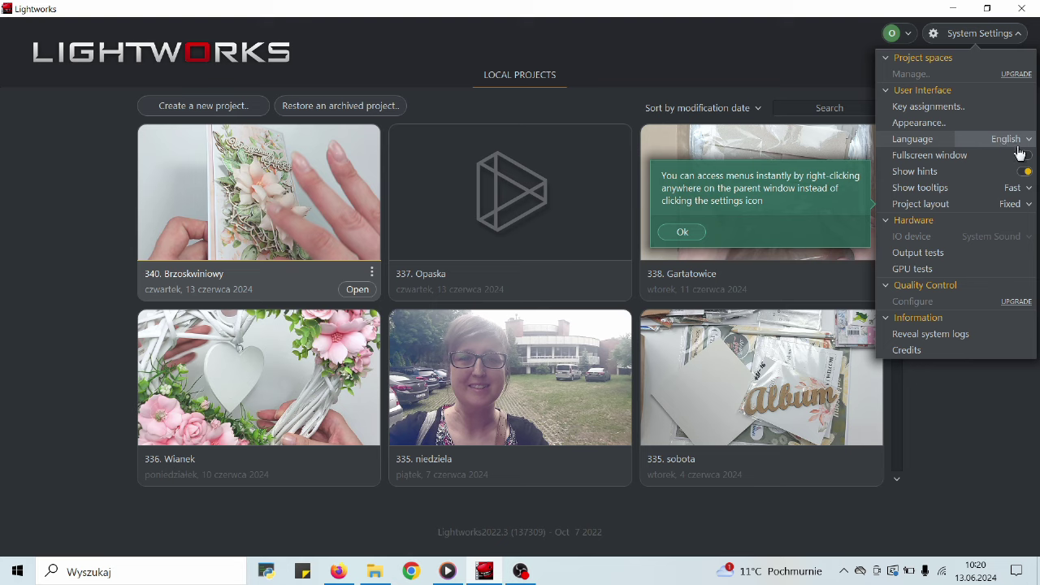
left_click(1015, 144)
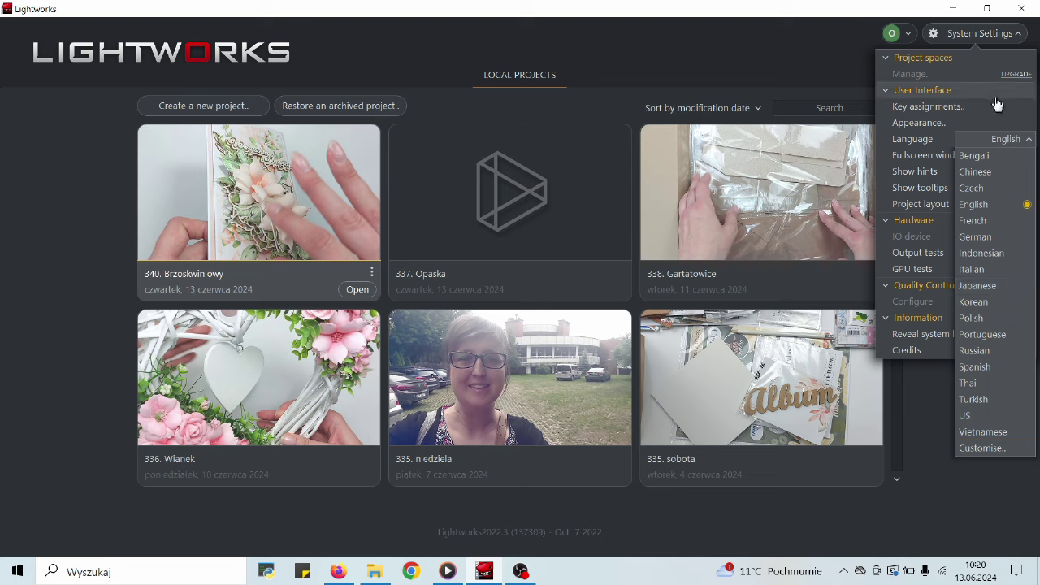
left_click(875, 88)
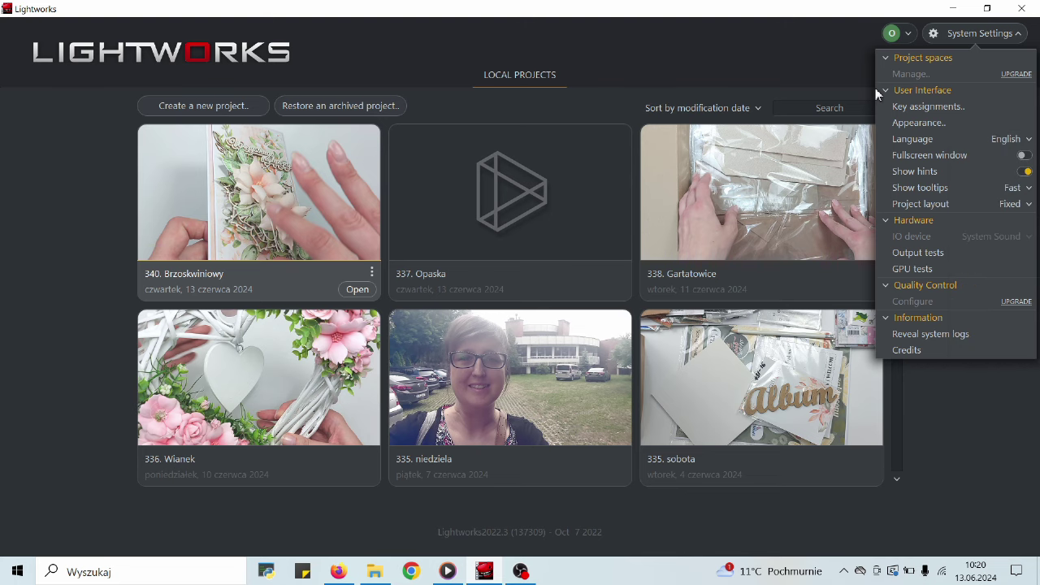
Set the project layout to Flexible, look at project 340. Brzoskwiniowy in that layout, and return to the project list
left_click(1016, 204)
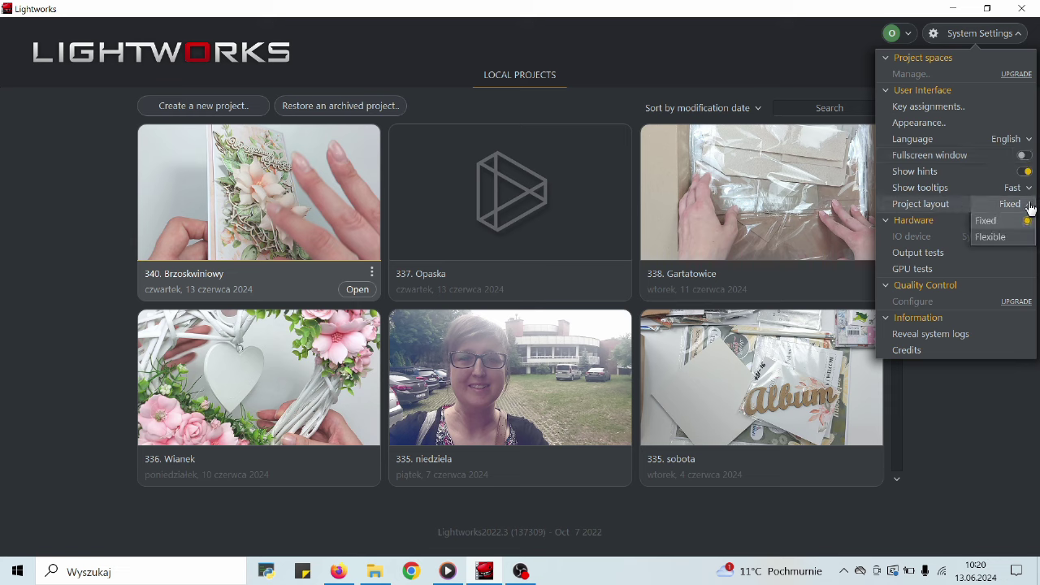
left_click(1003, 242)
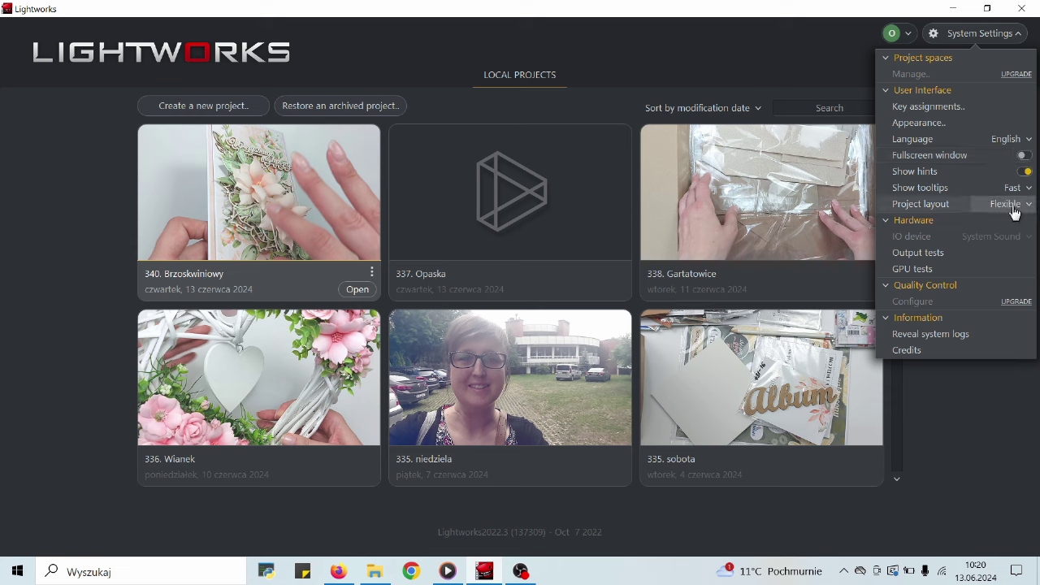
left_click(739, 76)
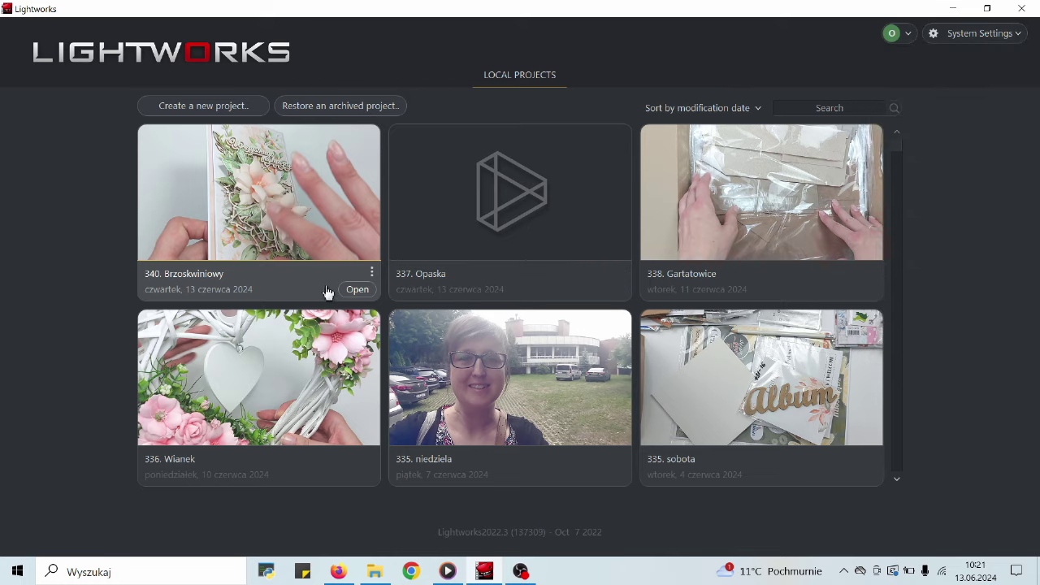
left_click(358, 289)
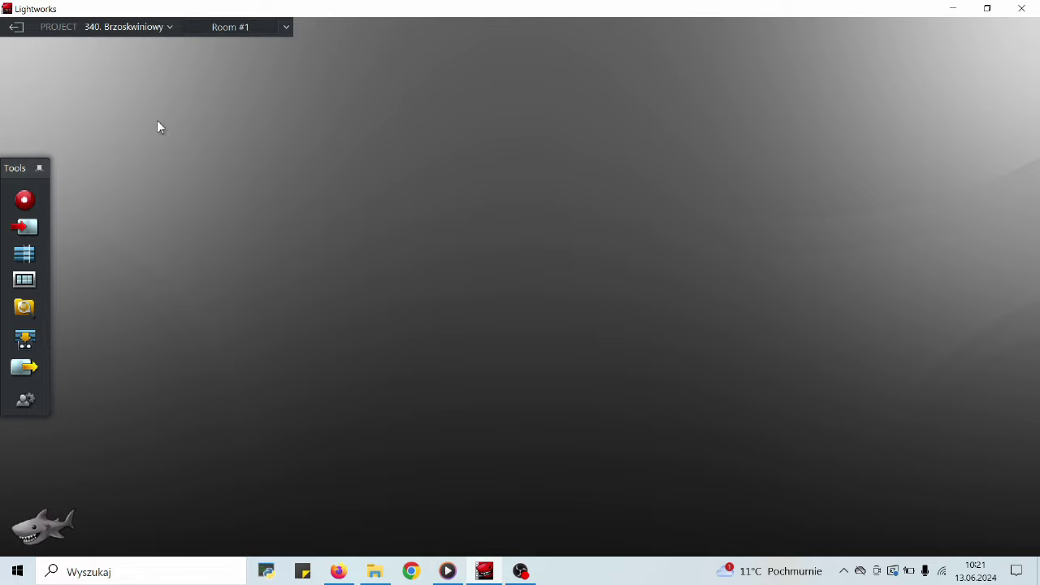
left_click(11, 29)
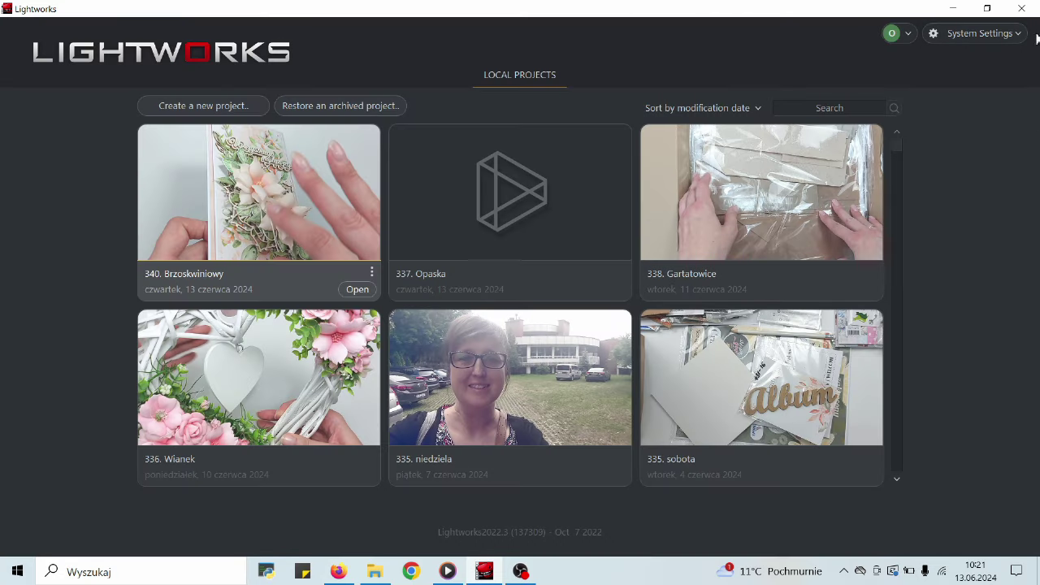
Set the project layout to Fixed in the system settings
left_click(979, 34)
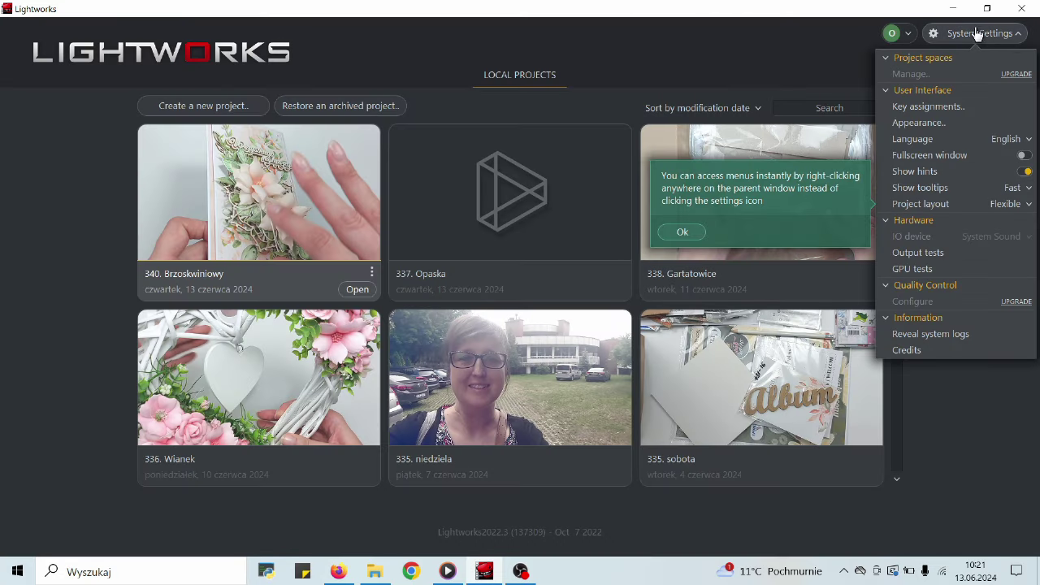
left_click(1021, 213)
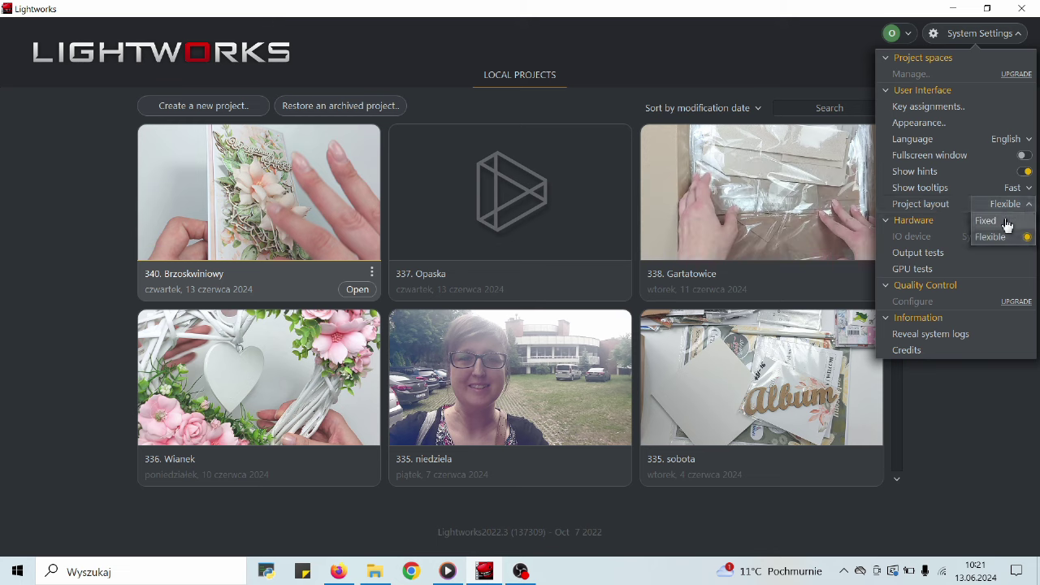
left_click(1007, 206)
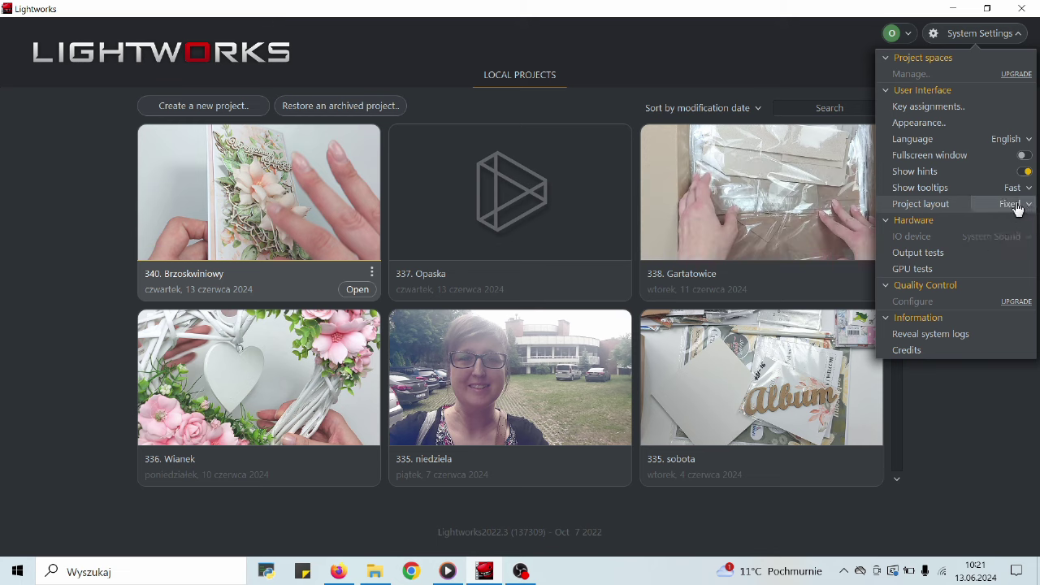
left_click(997, 394)
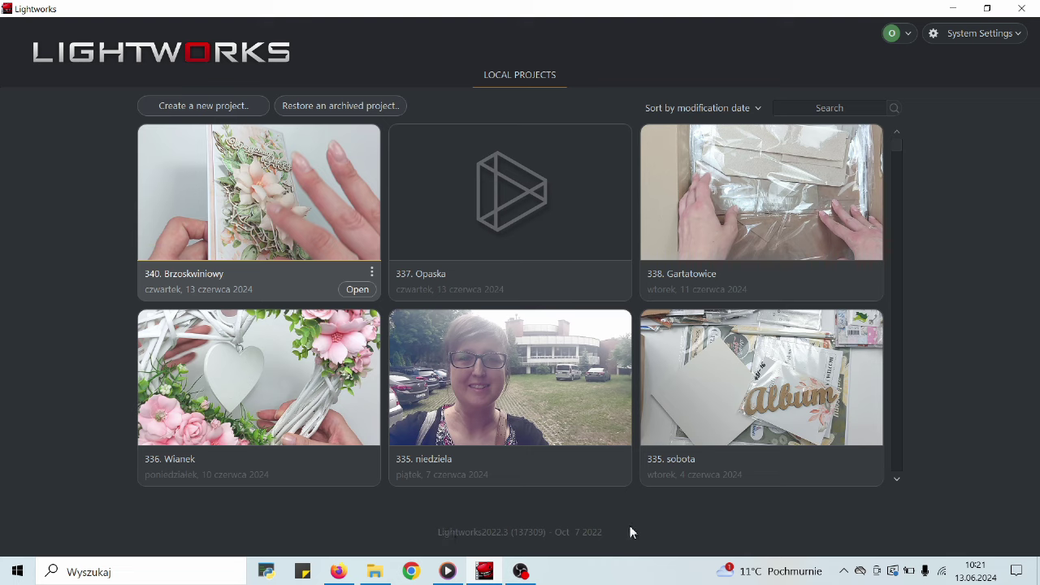
View the signed-in account's license type and refresh period
left_click(909, 34)
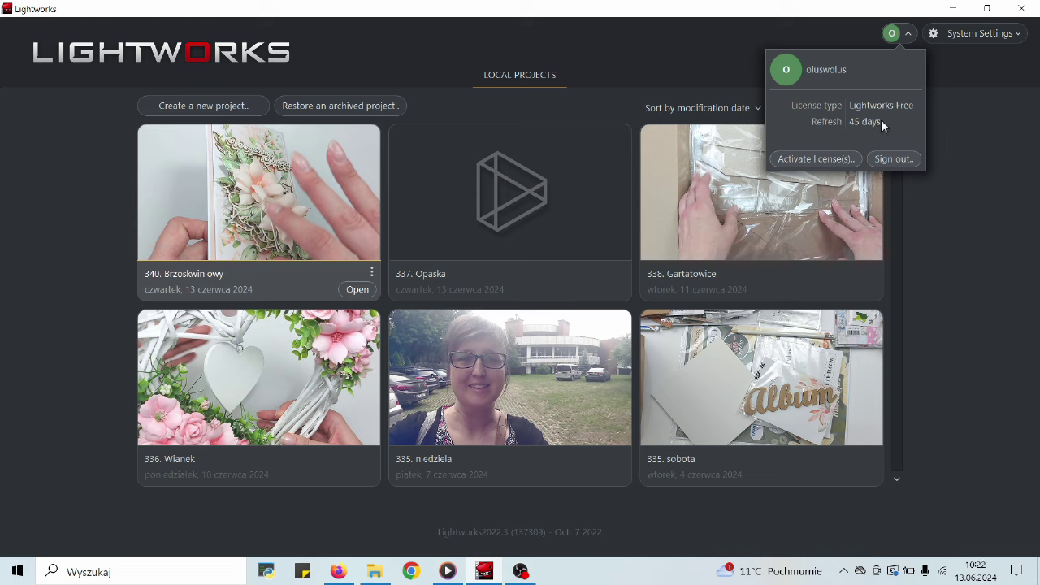
left_click(965, 123)
left_click(1005, 152)
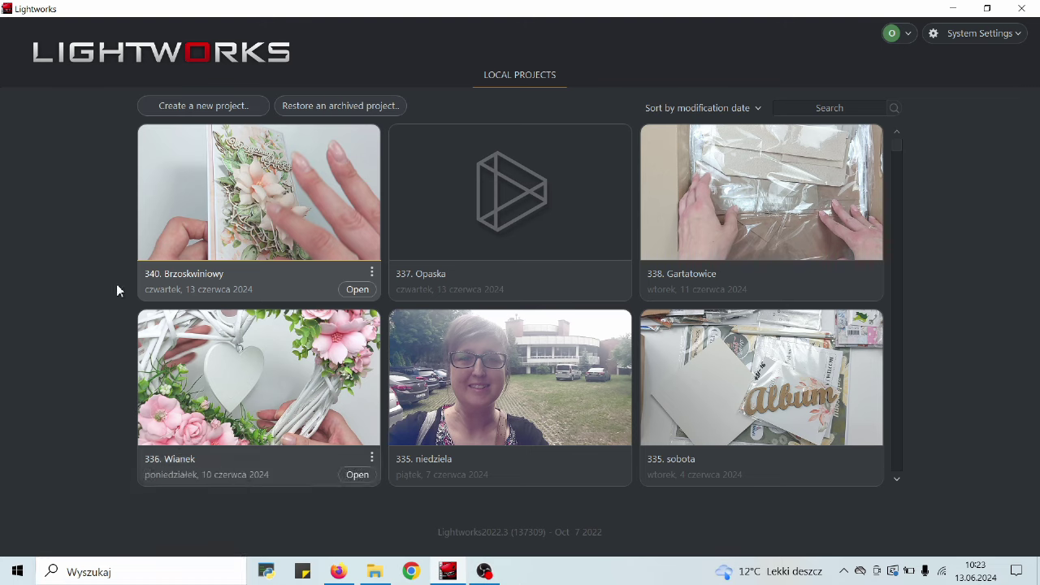
Start a new project and name it "339. Kartka na 60"
mouse_move(233, 200)
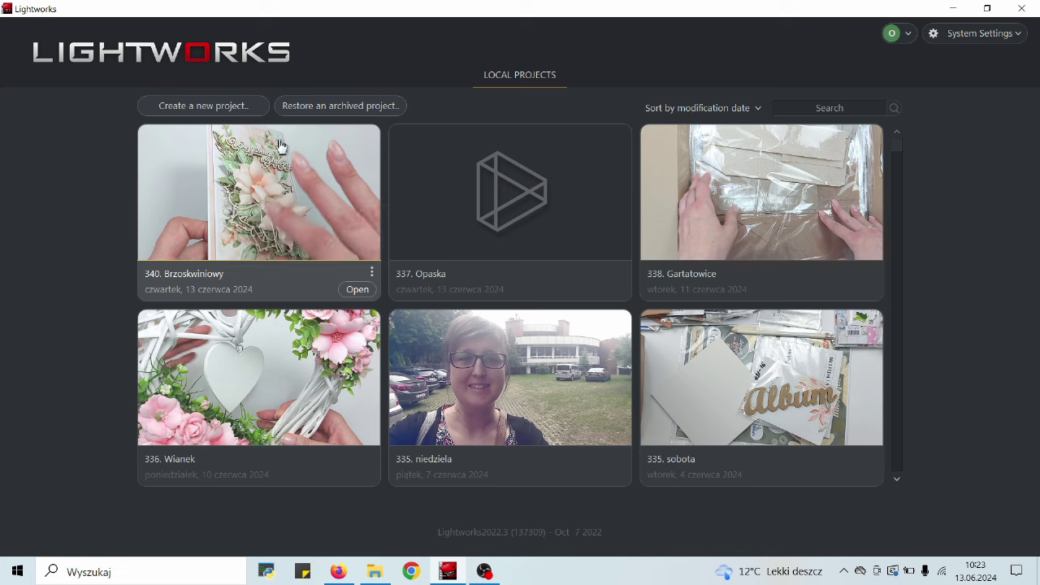
mouse_move(443, 209)
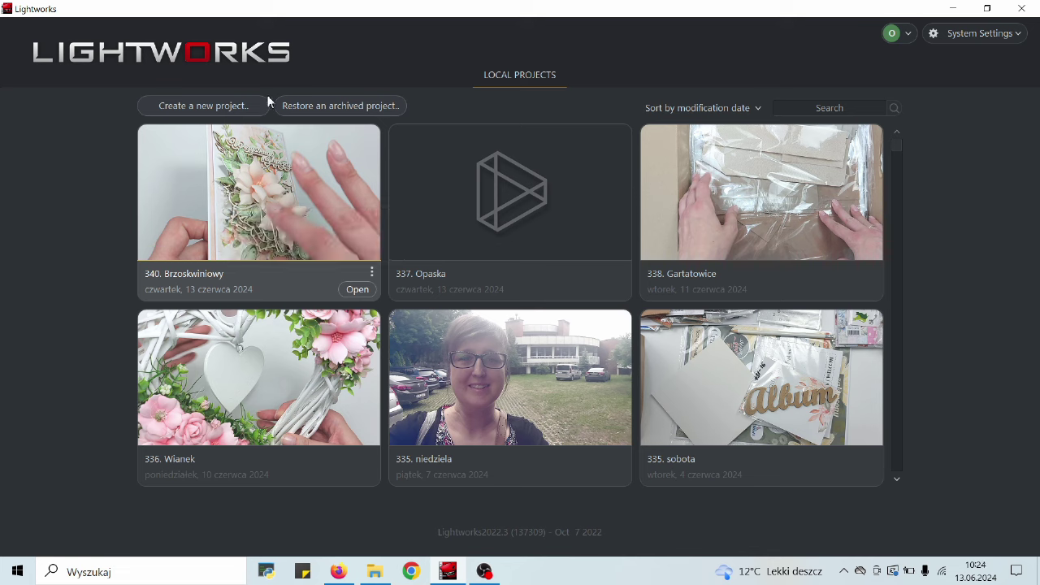
left_click(205, 111)
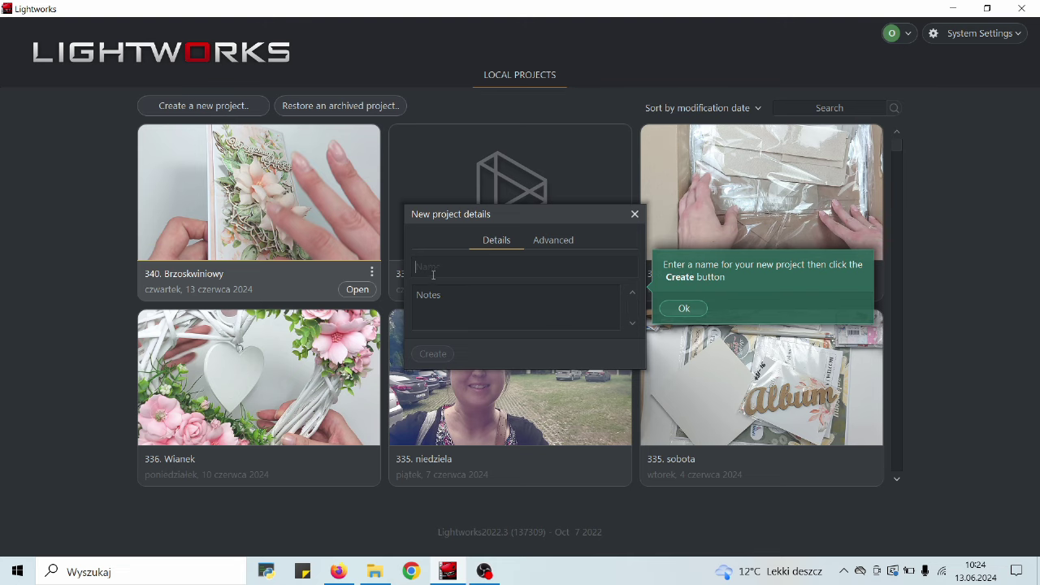
left_click(378, 573)
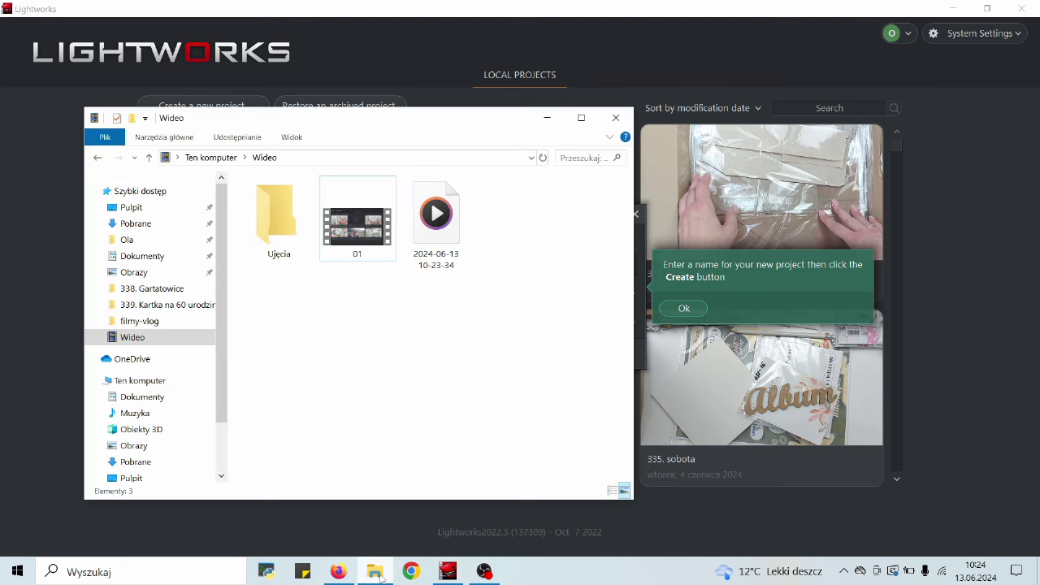
left_click(379, 574)
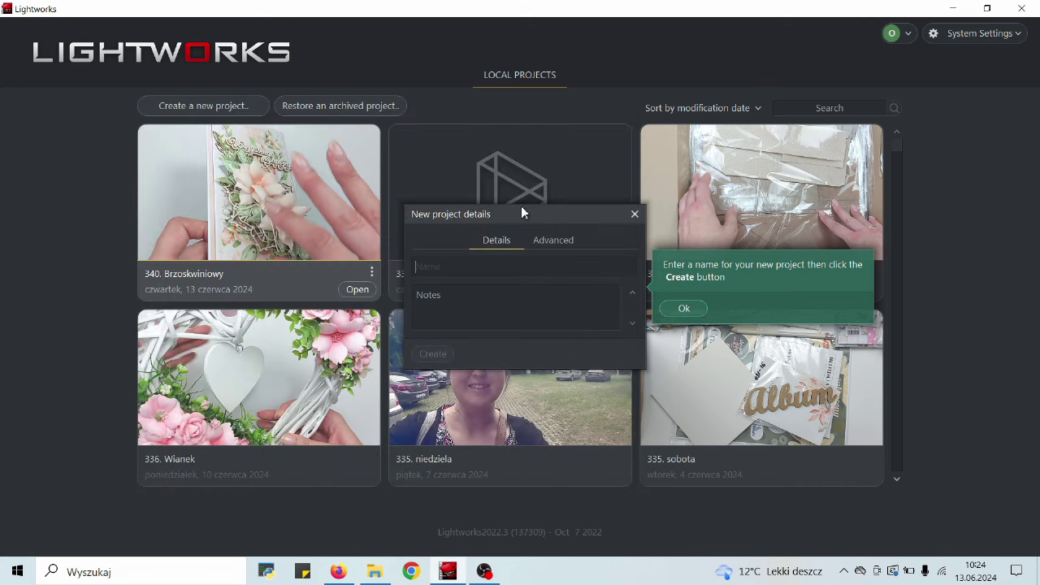
left_click(473, 268)
type("339.")
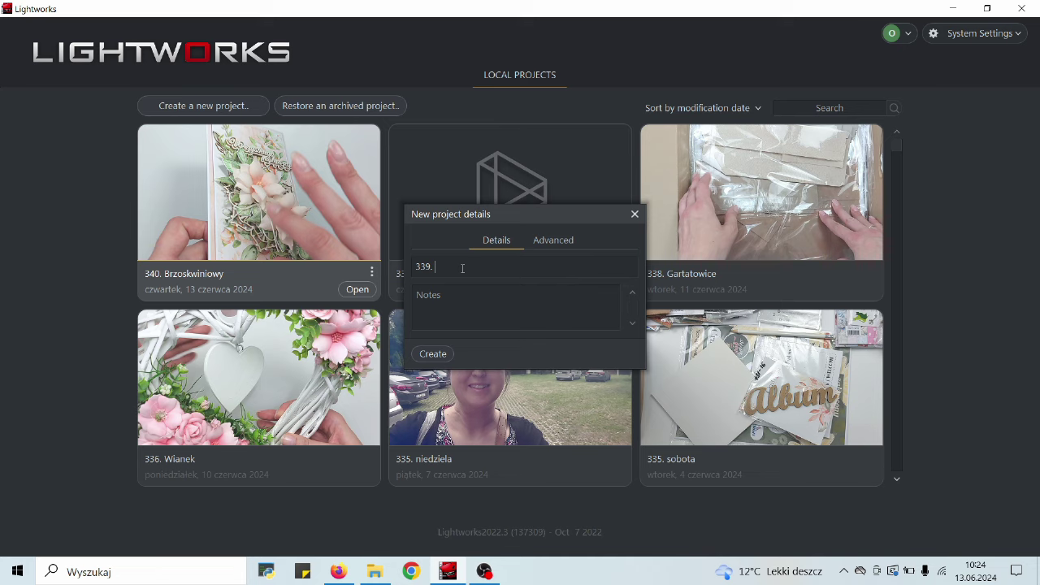
type("Kartka na 60")
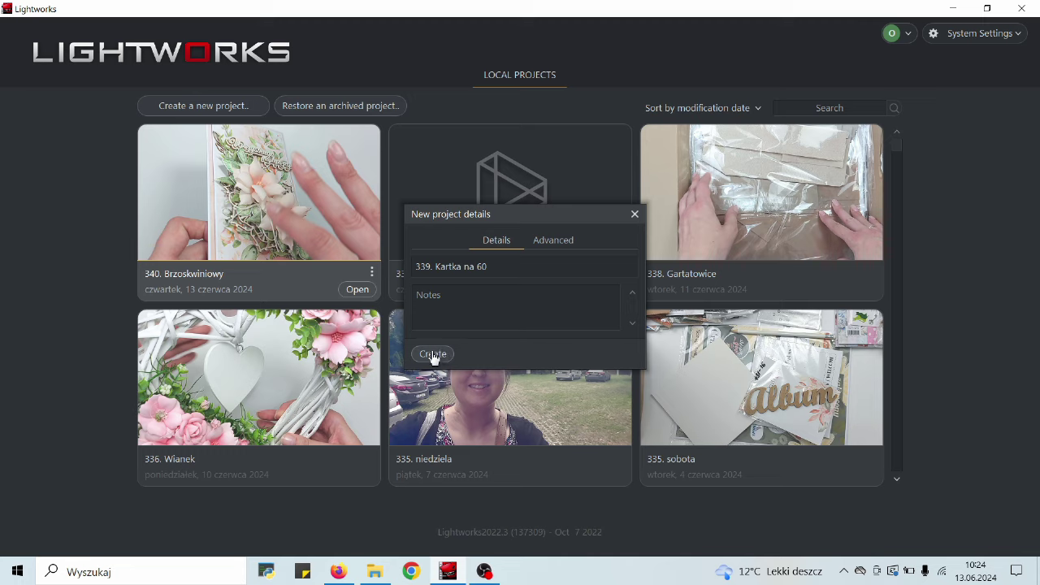
Check the advanced project details, create the project, and dismiss the quick tour and Local Files hint
left_click(562, 241)
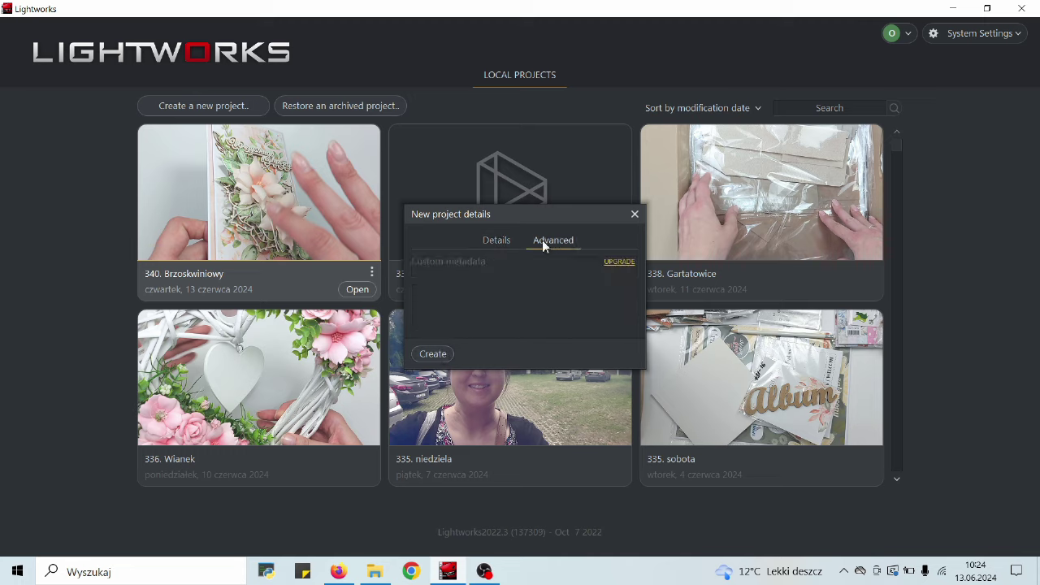
left_click(494, 241)
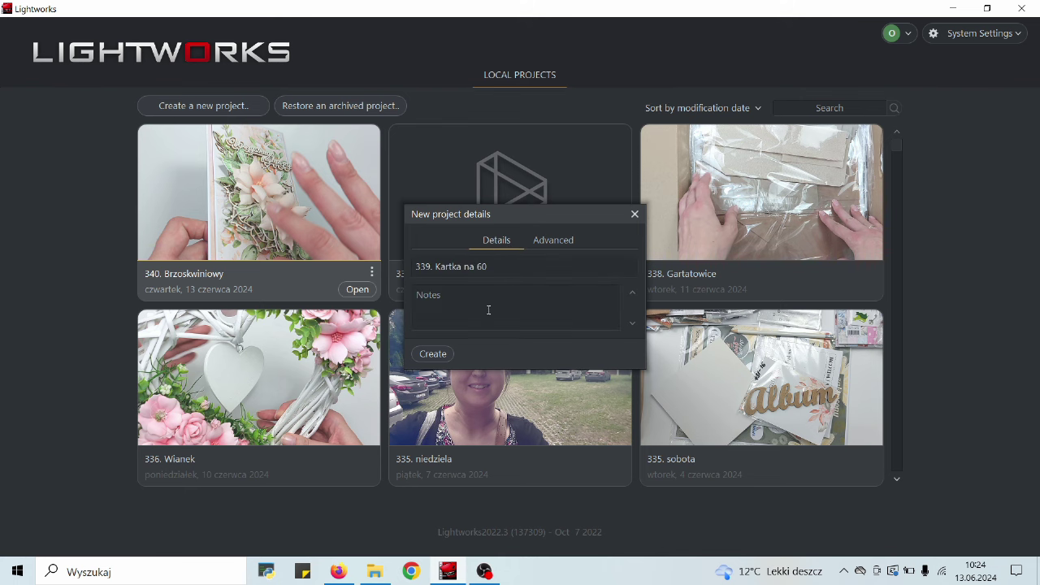
left_click(441, 356)
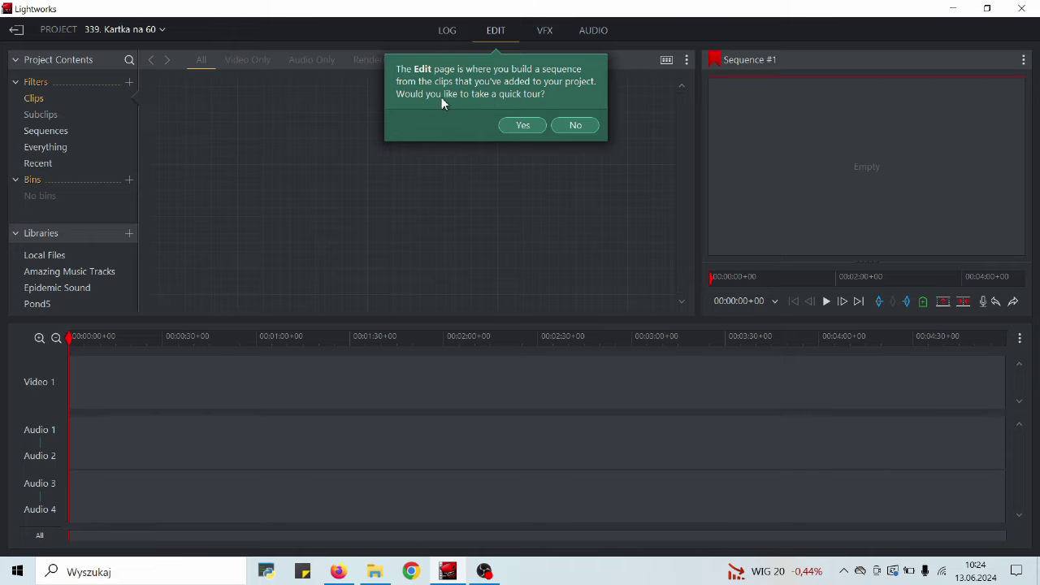
left_click(569, 126)
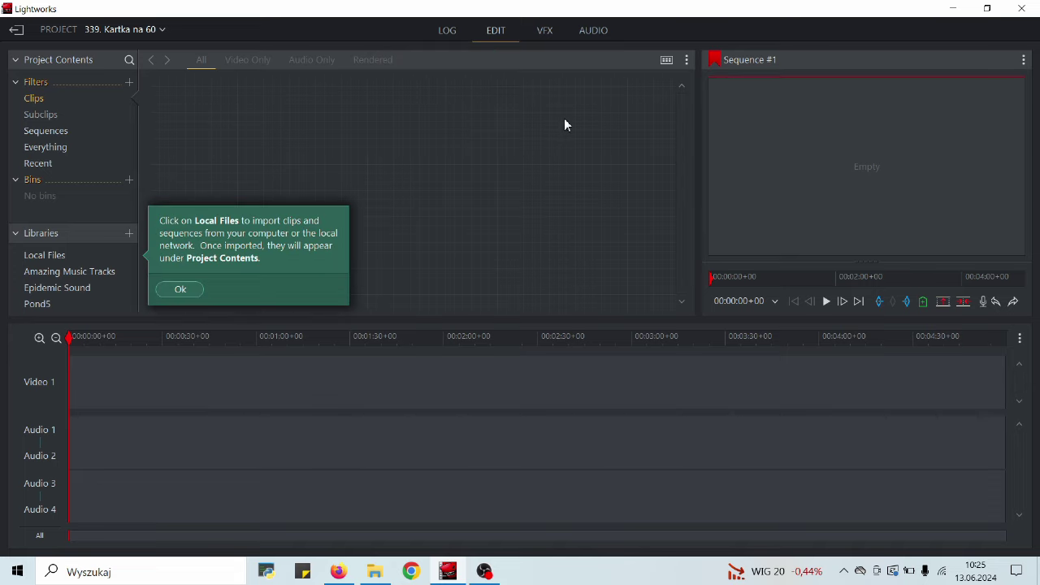
left_click(172, 296)
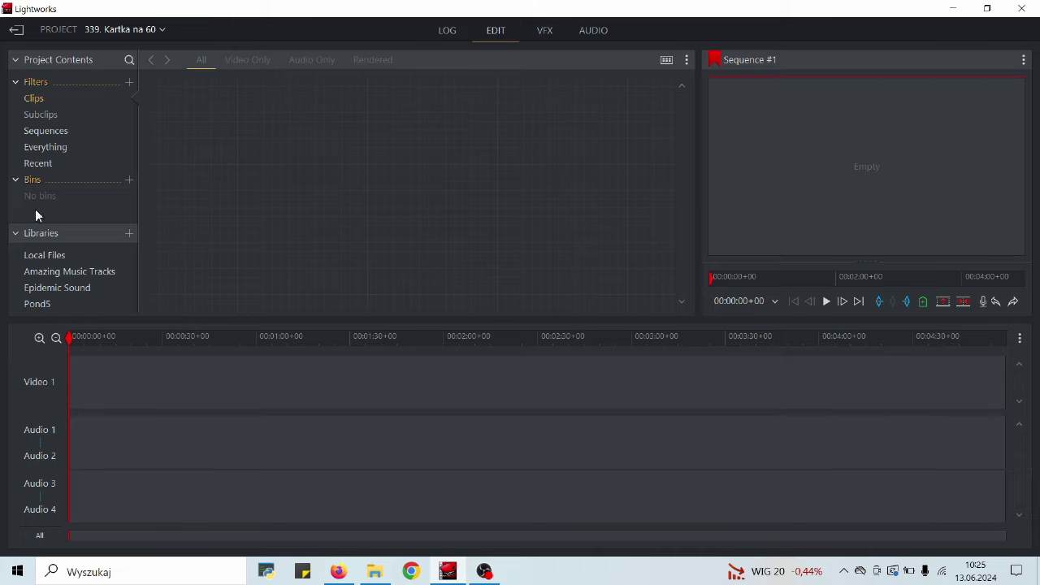
Examine the Log, Edit, VFX and Audio workspaces of the new project
left_click(445, 34)
left_click(527, 127)
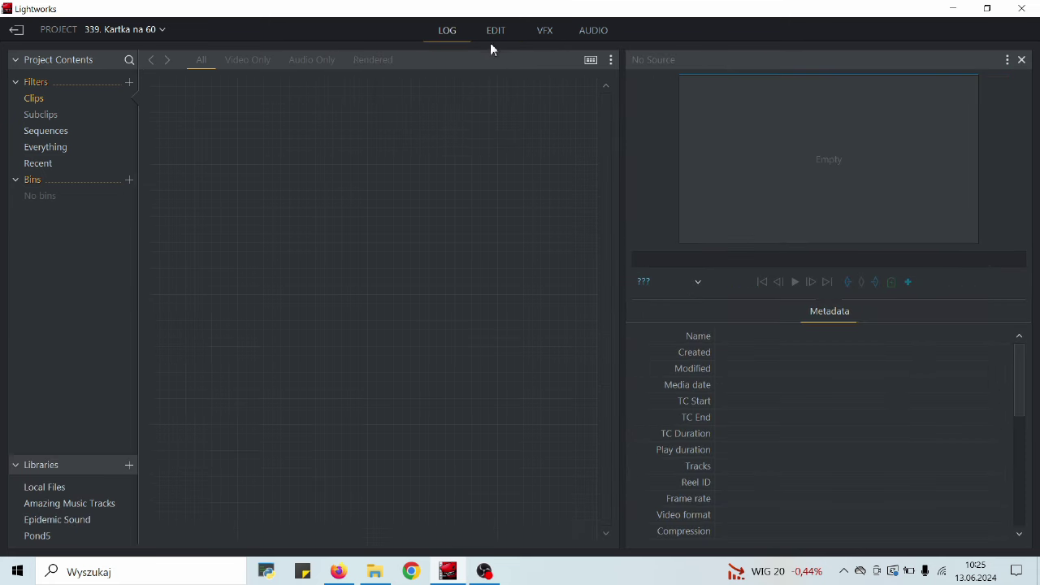
left_click(493, 36)
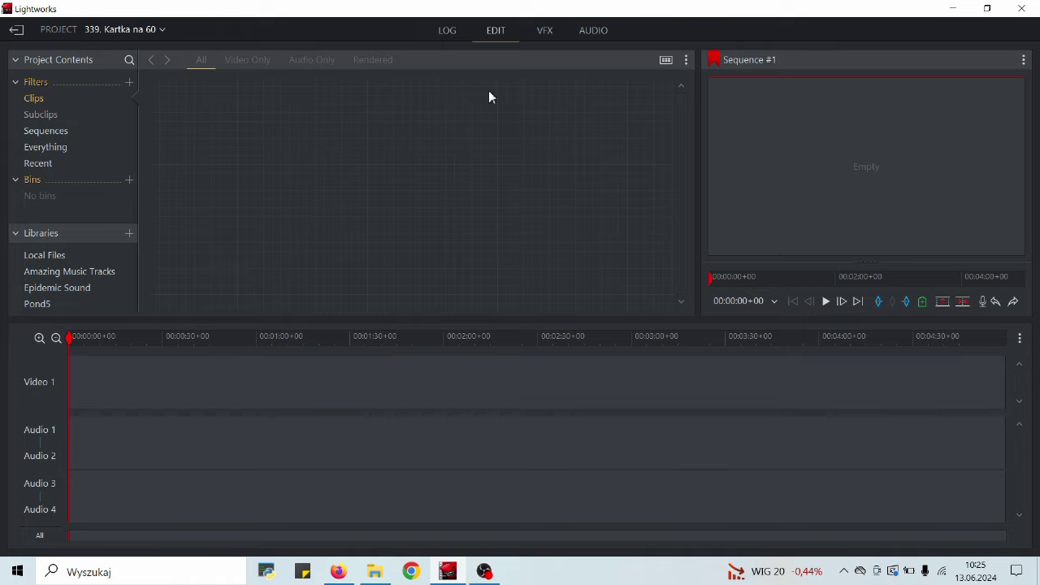
left_click(553, 39)
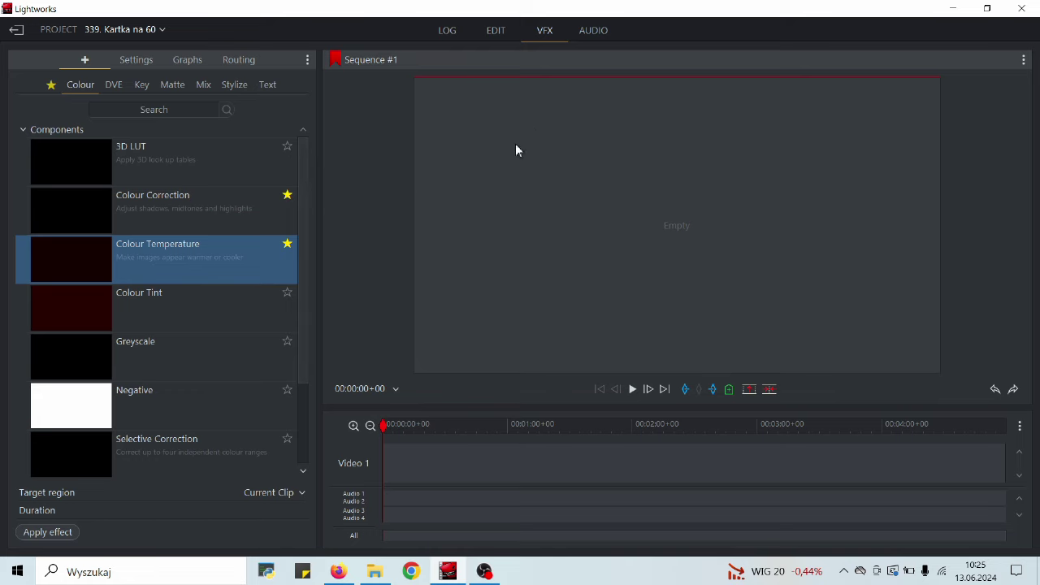
left_click(590, 38)
left_click(663, 127)
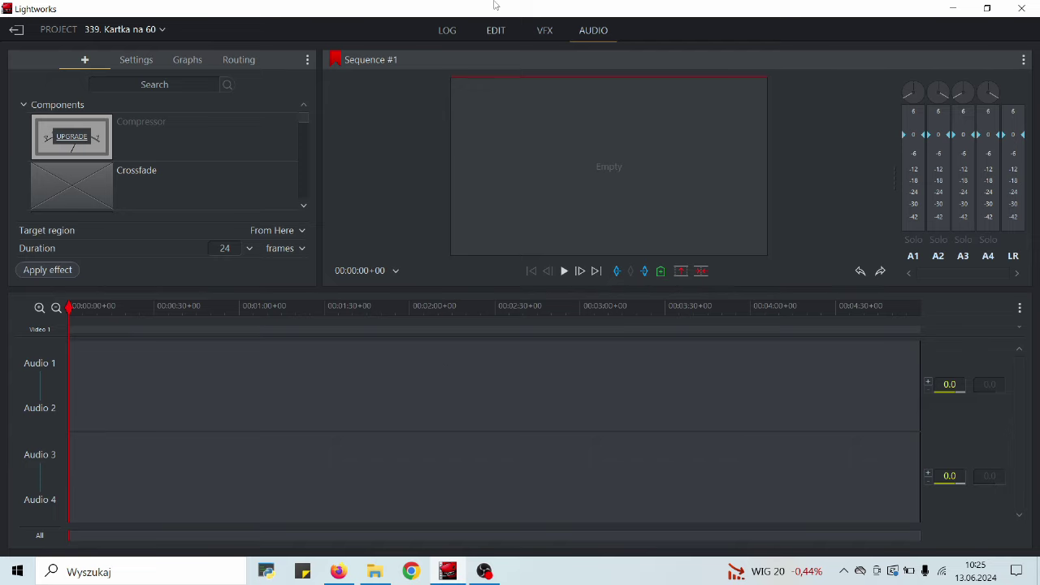
left_click(495, 36)
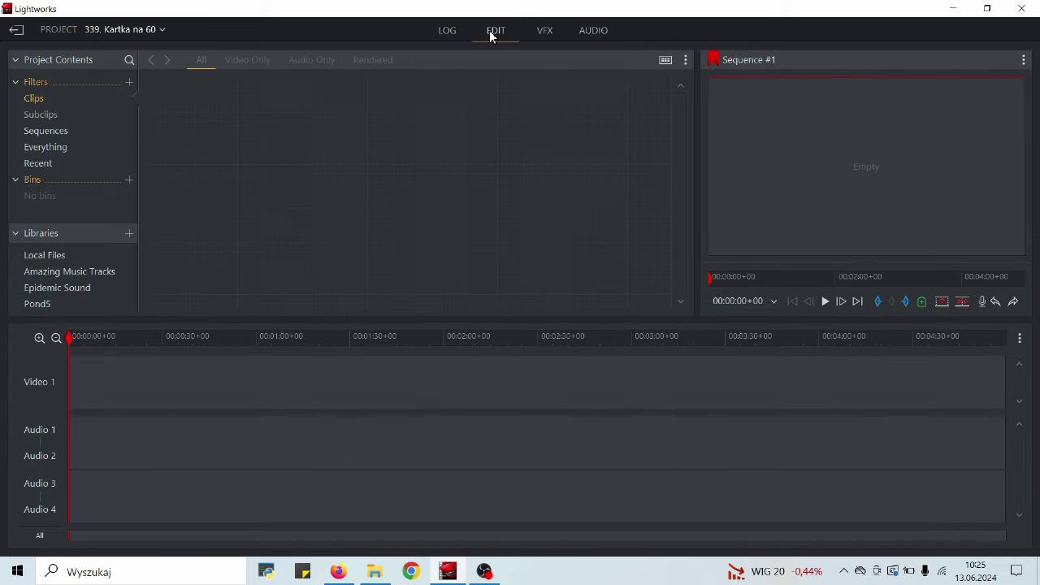
left_click(593, 39)
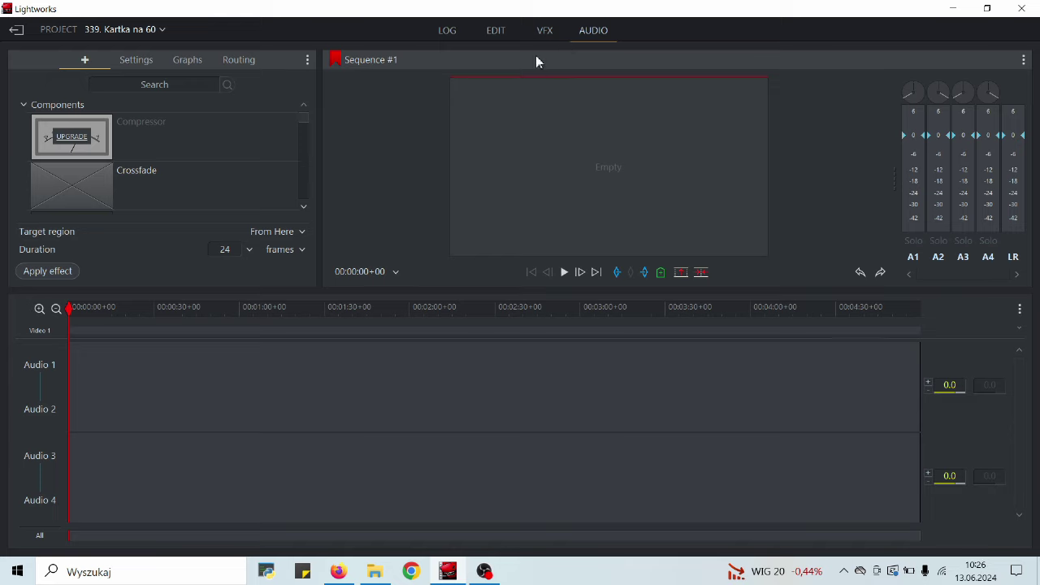
Return to the Edit workspace, open the Local Files library and dismiss the Places hint
left_click(498, 35)
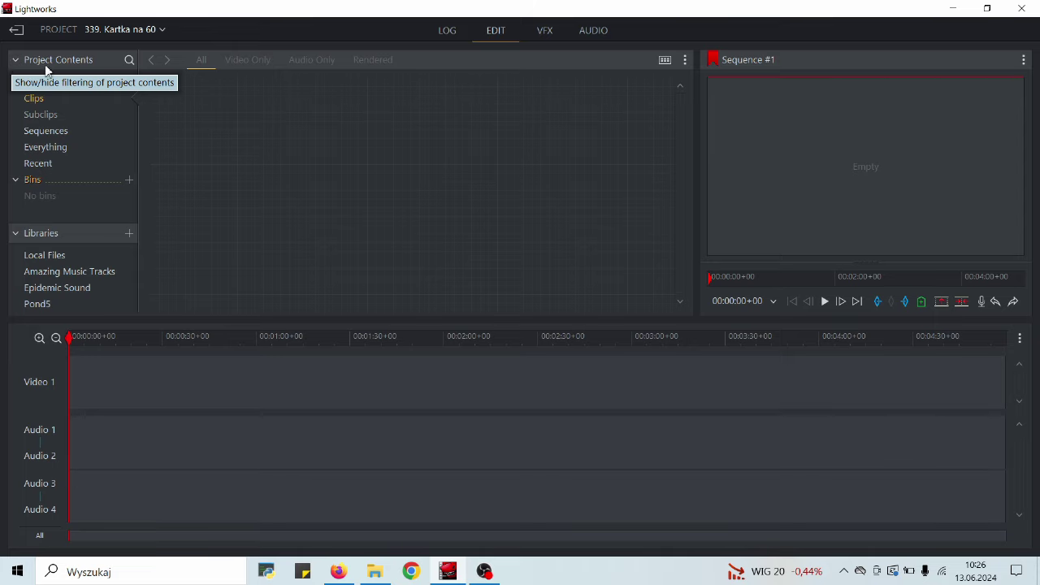
left_click(72, 261)
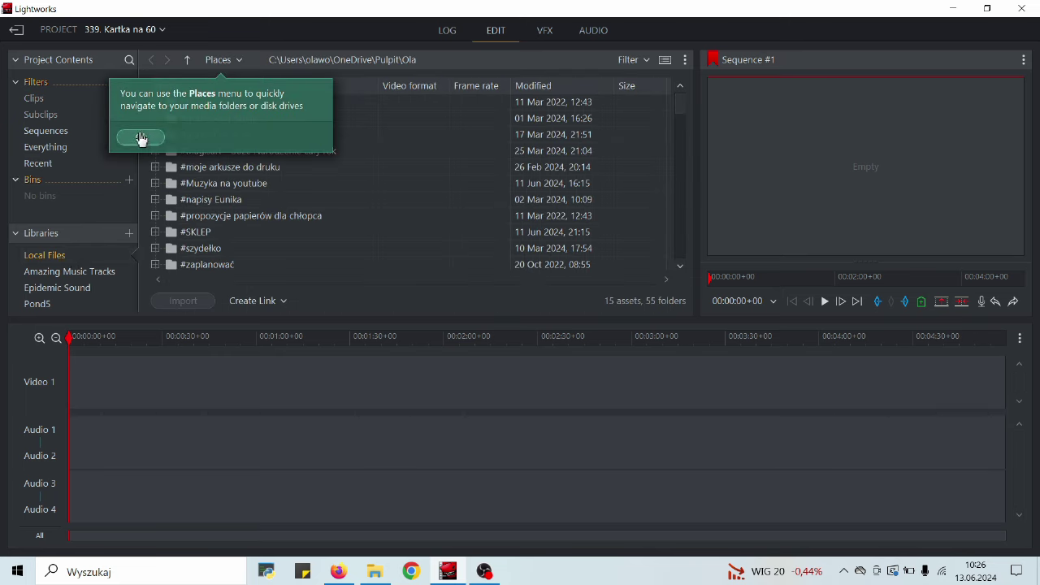
left_click(149, 139)
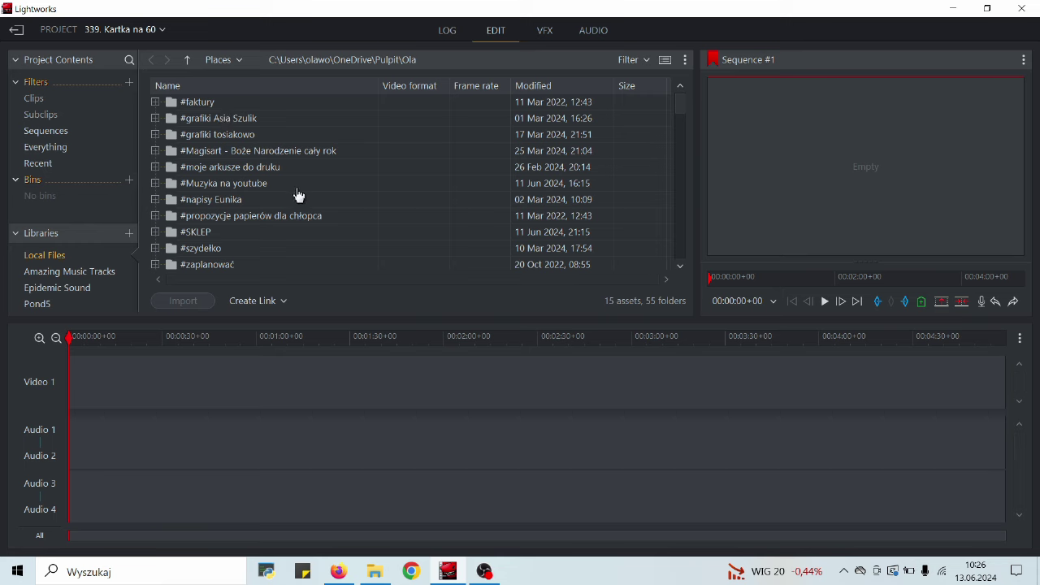
Browse the folders of the current Local Files location, from the general ones to the numbered card projects
scroll(300, 196, "down", 5)
scroll(220, 171, "up", 3)
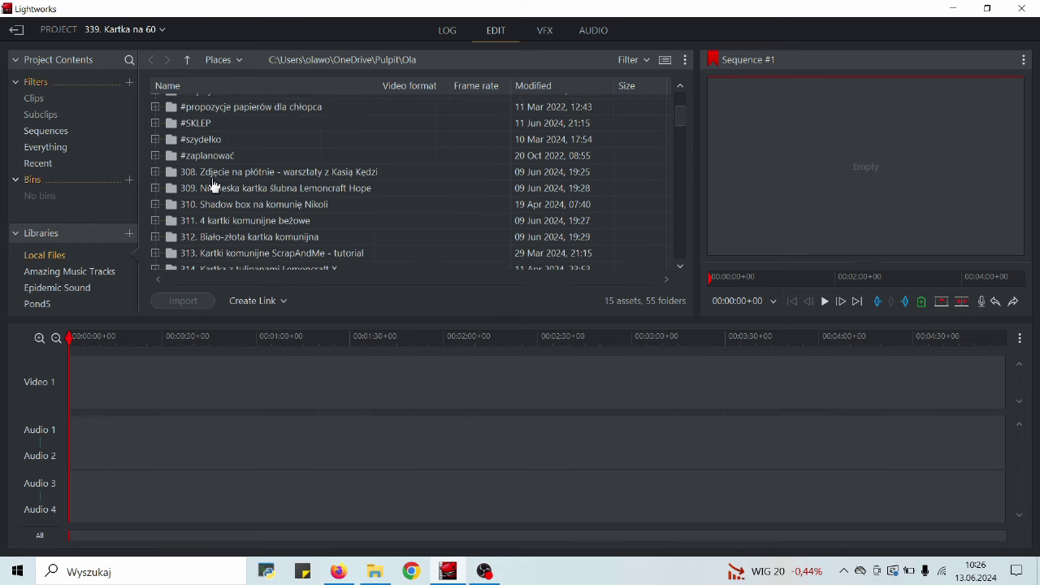
left_click(244, 176)
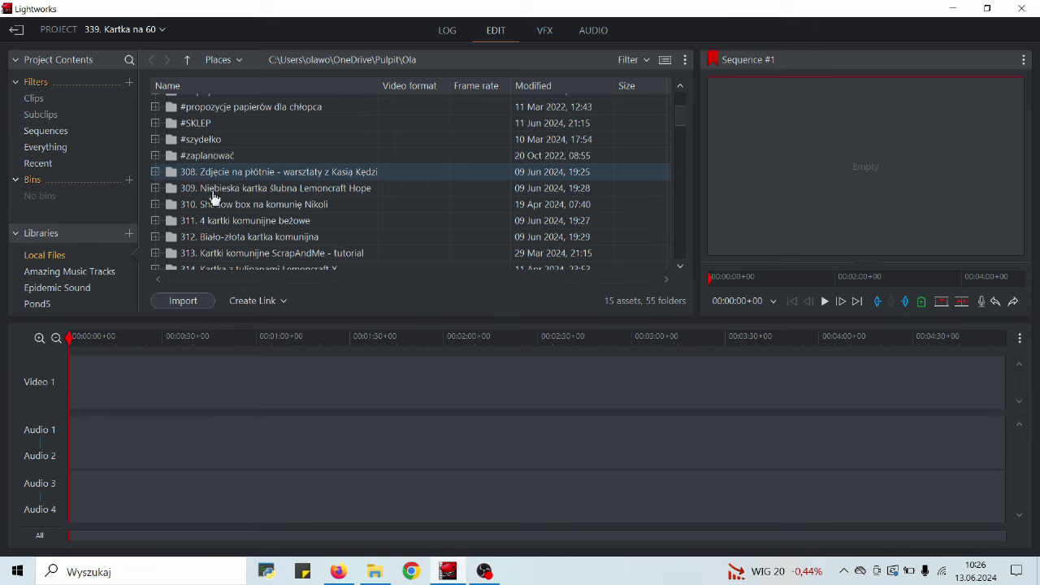
left_click(218, 197)
left_click(221, 208)
scroll(236, 218, "down", 8)
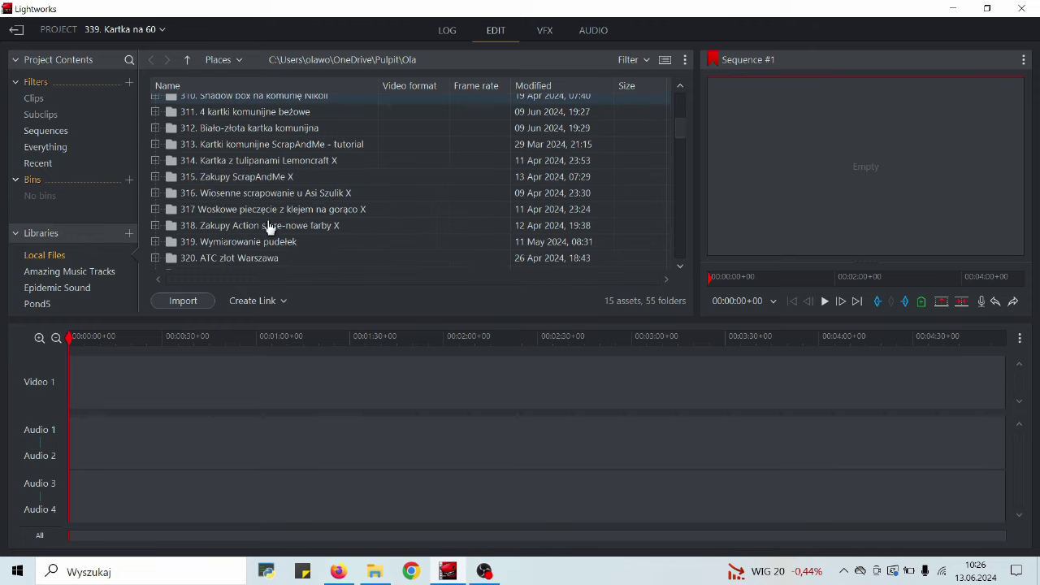
scroll(260, 223, "down", 8)
scroll(253, 214, "up", 6)
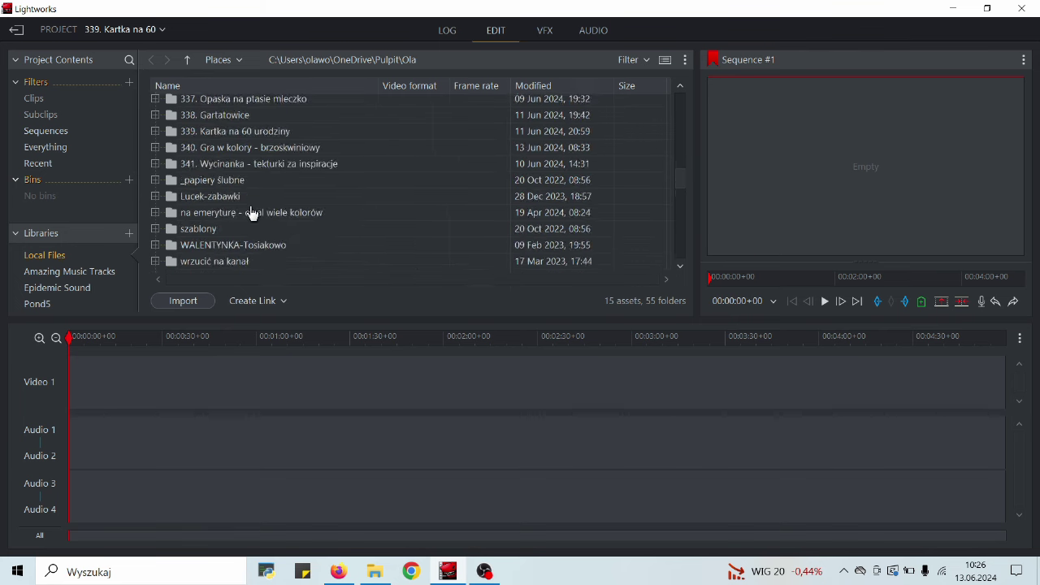
scroll(223, 175, "up", 9)
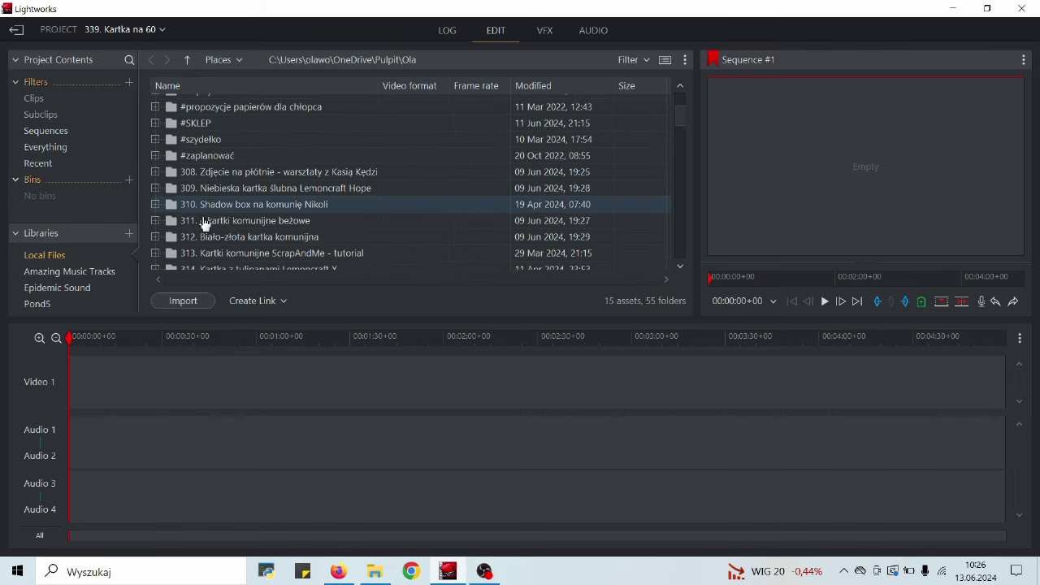
scroll(254, 186, "up", 3)
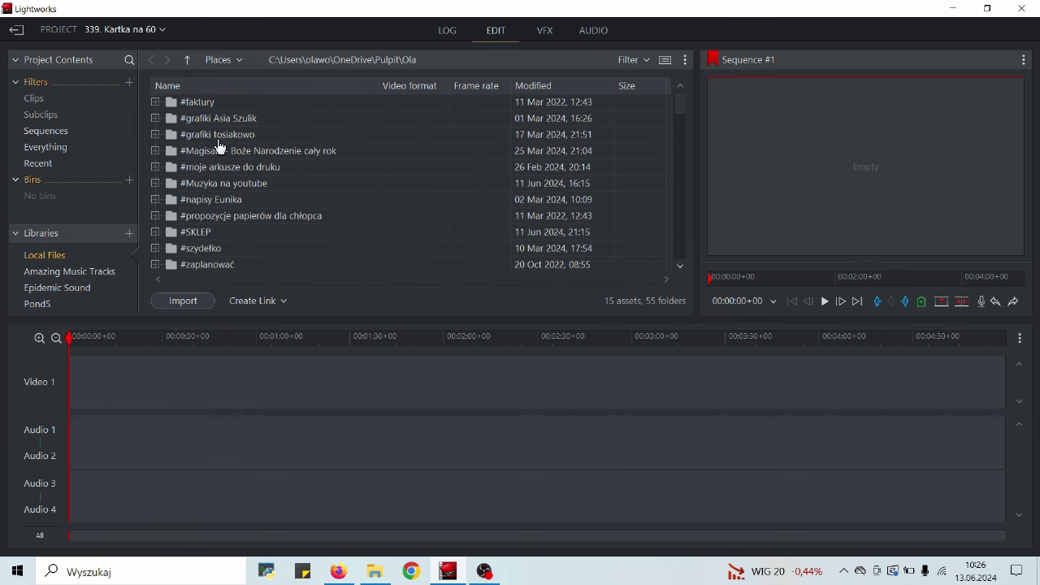
Look at the Pictures location in Local Files, and switch the browser to the Desktop location
left_click(238, 63)
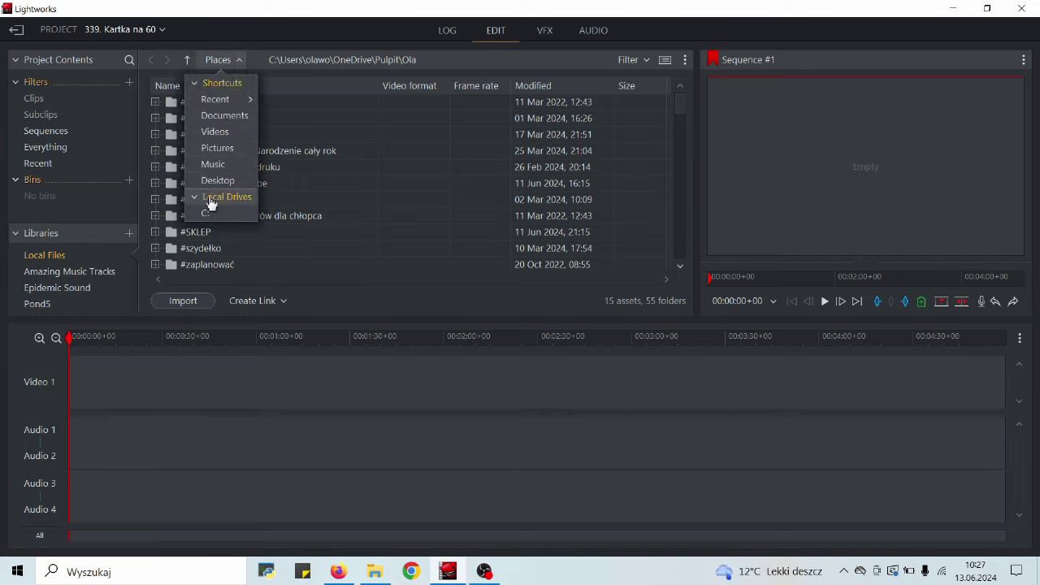
left_click(222, 149)
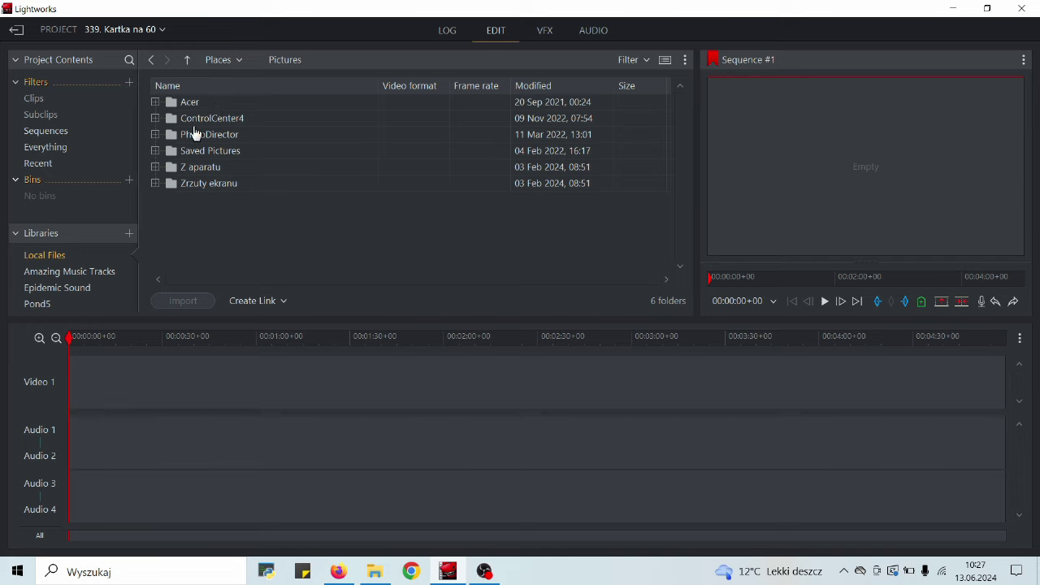
left_click(225, 65)
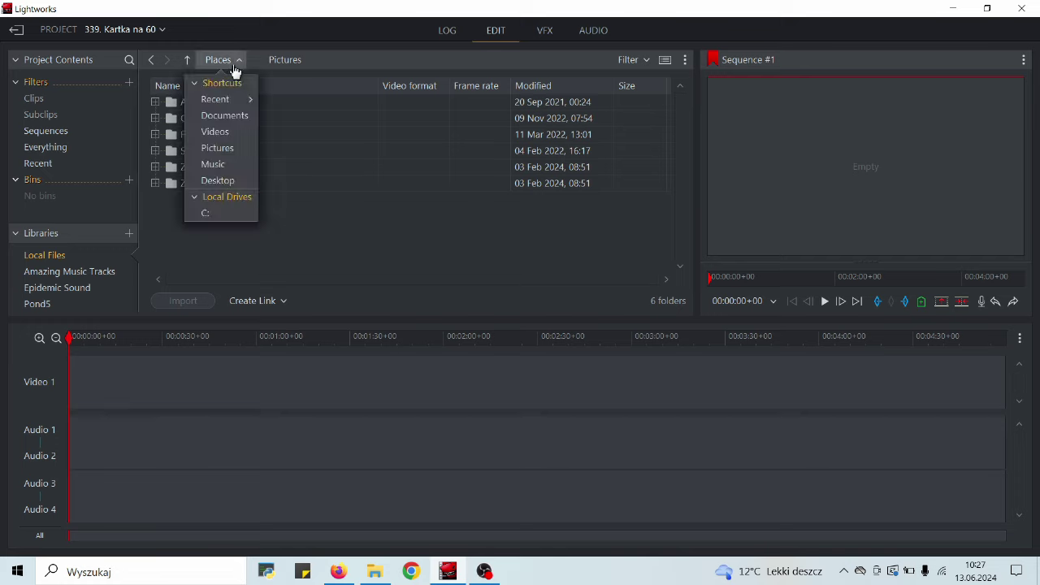
left_click(217, 183)
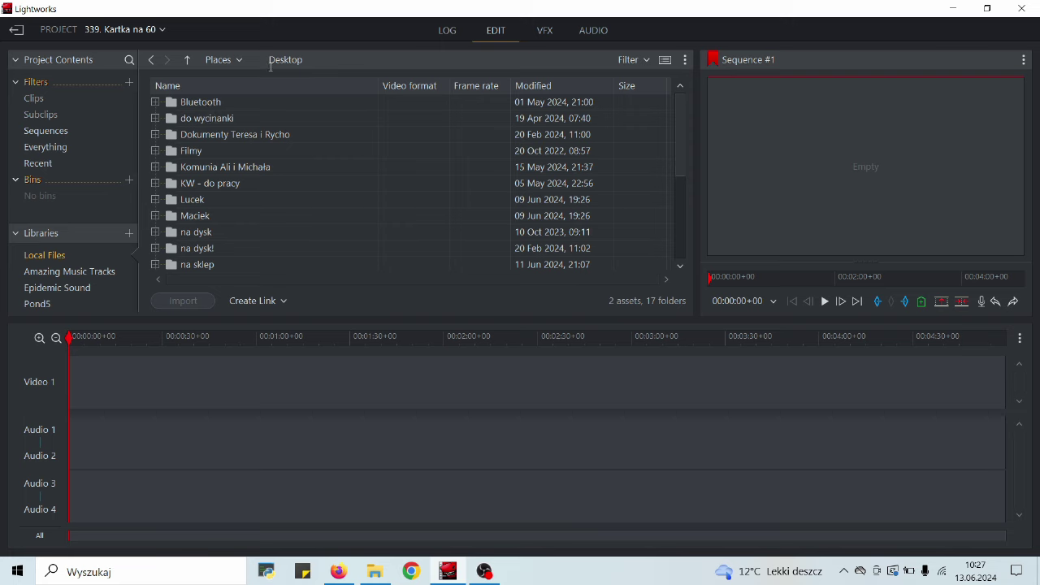
Expand the personal folder on the Desktop and find the "339. Kartka na 60 urodziny" folder inside it
scroll(220, 203, "down", 5)
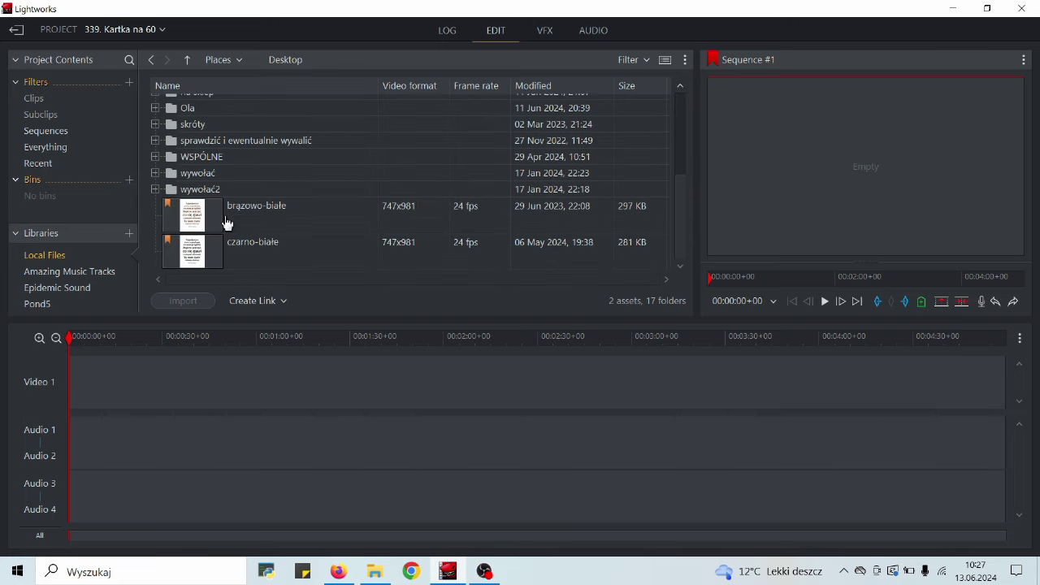
left_click(157, 110)
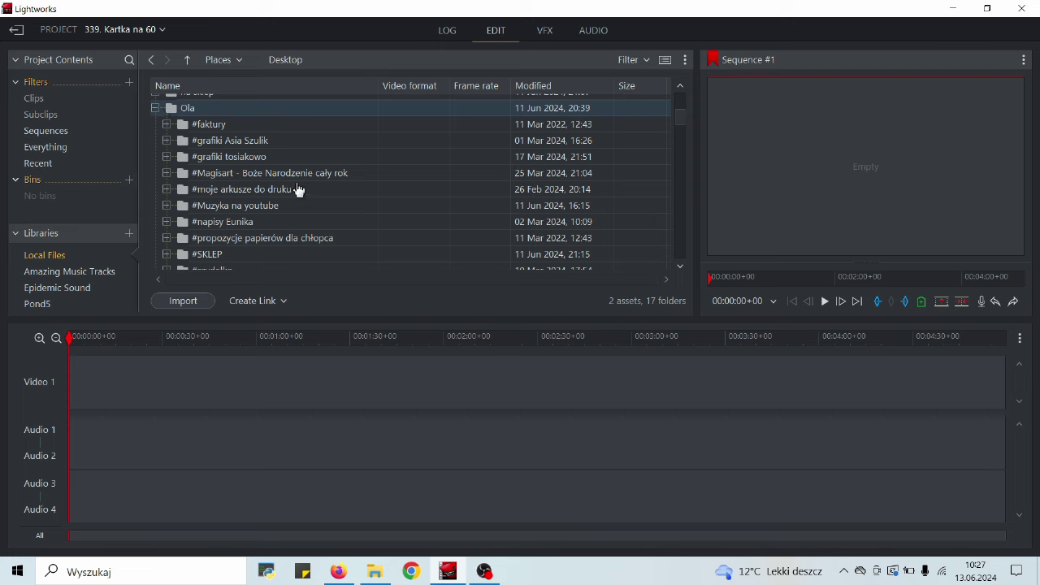
scroll(298, 190, "down", 3)
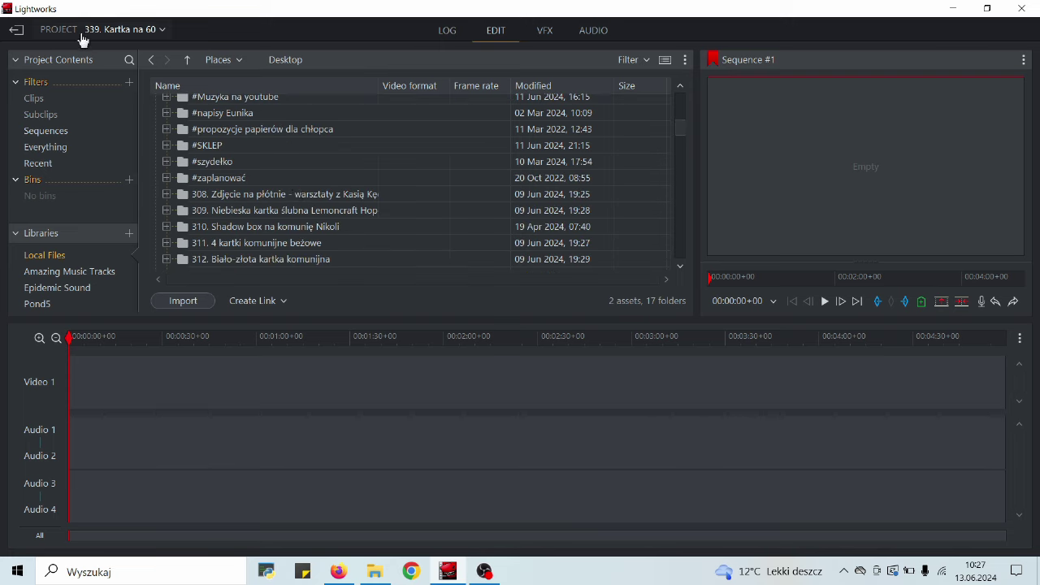
scroll(230, 207, "down", 3)
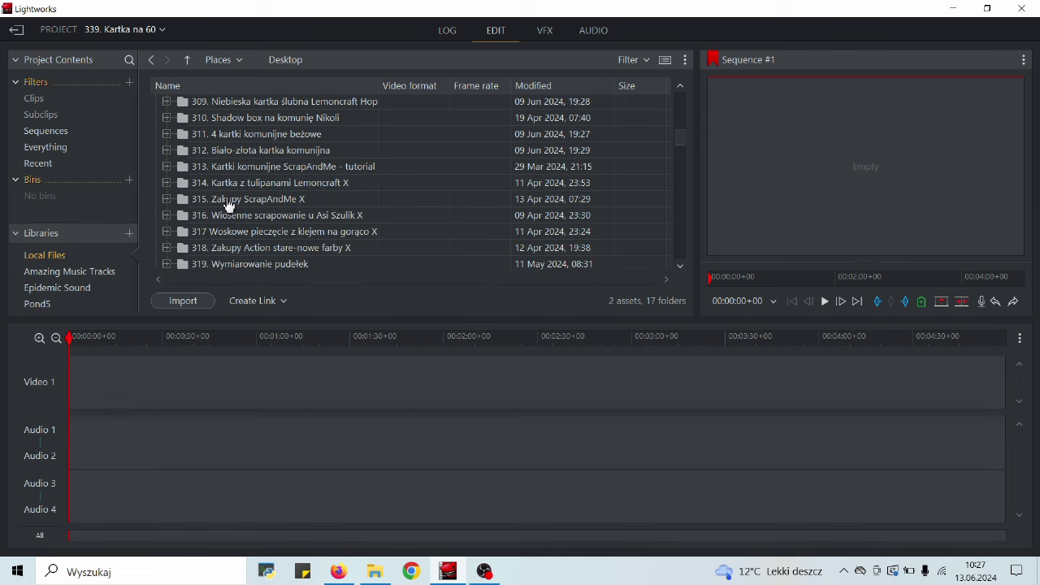
scroll(230, 207, "down", 11)
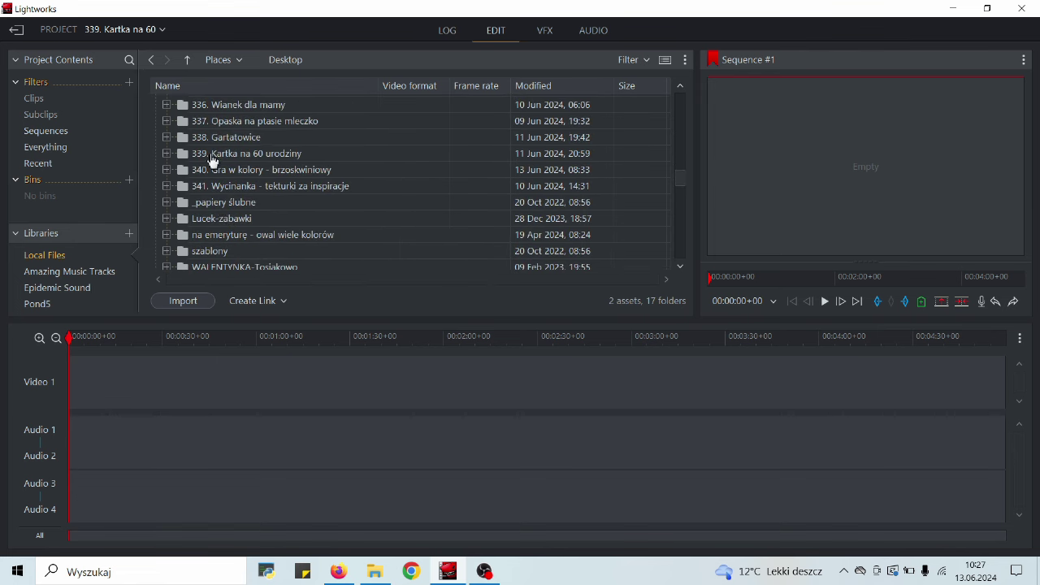
Expand the "339. Kartka na 60 urodziny" folder and check the contents of its "zdjęcia" subfolder, leaving the subfolder collapsed
left_click(212, 160)
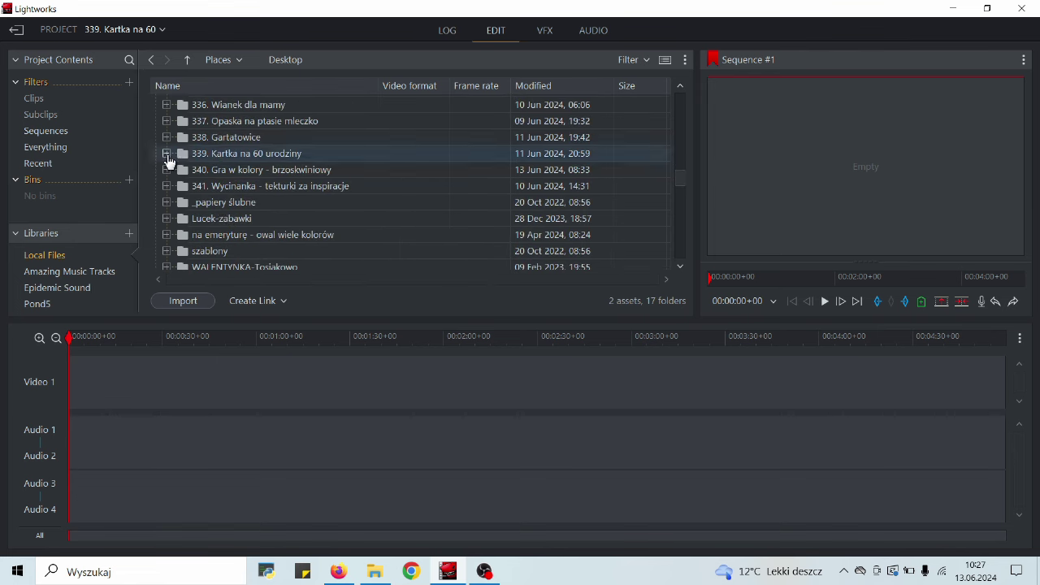
left_click(168, 154)
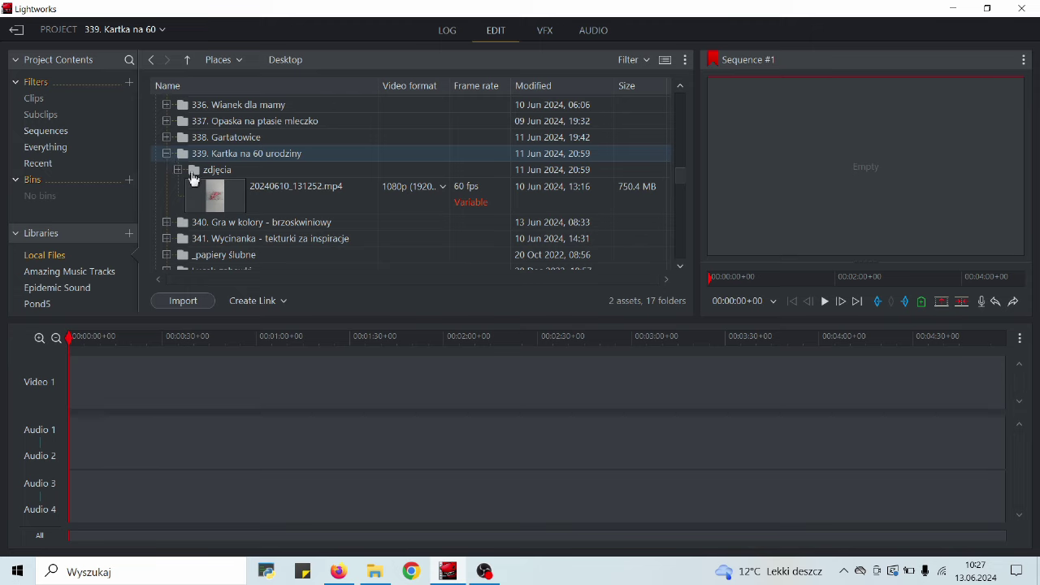
left_click(178, 170)
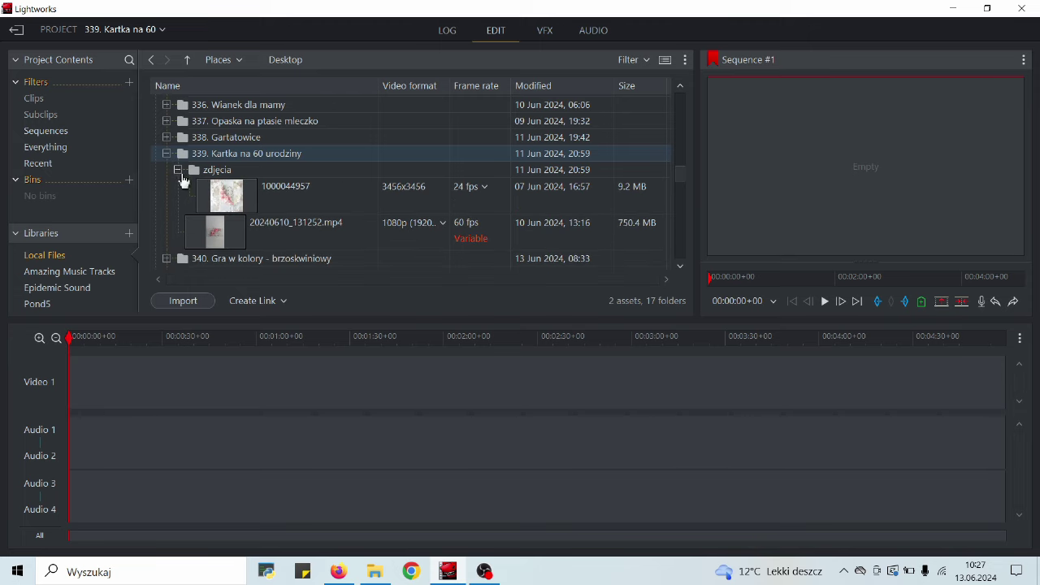
left_click(178, 169)
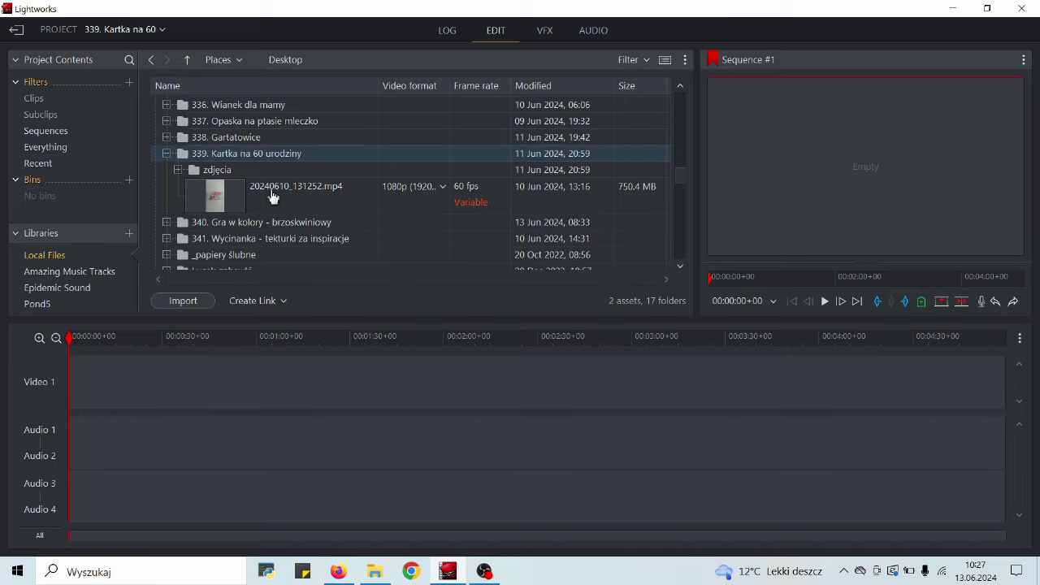
Place the clip 20240610_131252.mp4 at the start of the Video 1 track and dismiss the region-marking hint
left_click(216, 198)
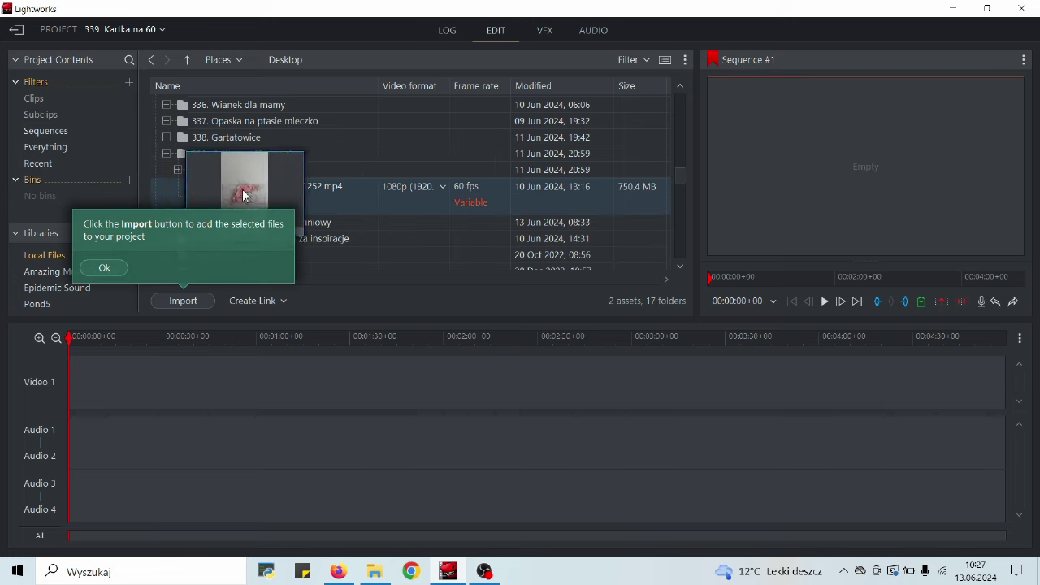
left_click_drag(248, 198, 78, 386)
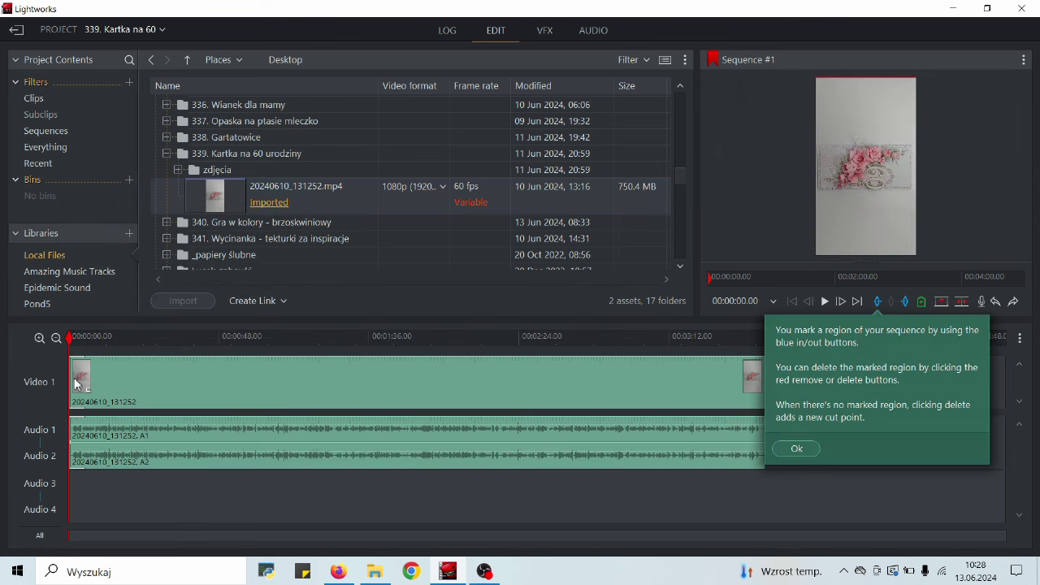
left_click(798, 451)
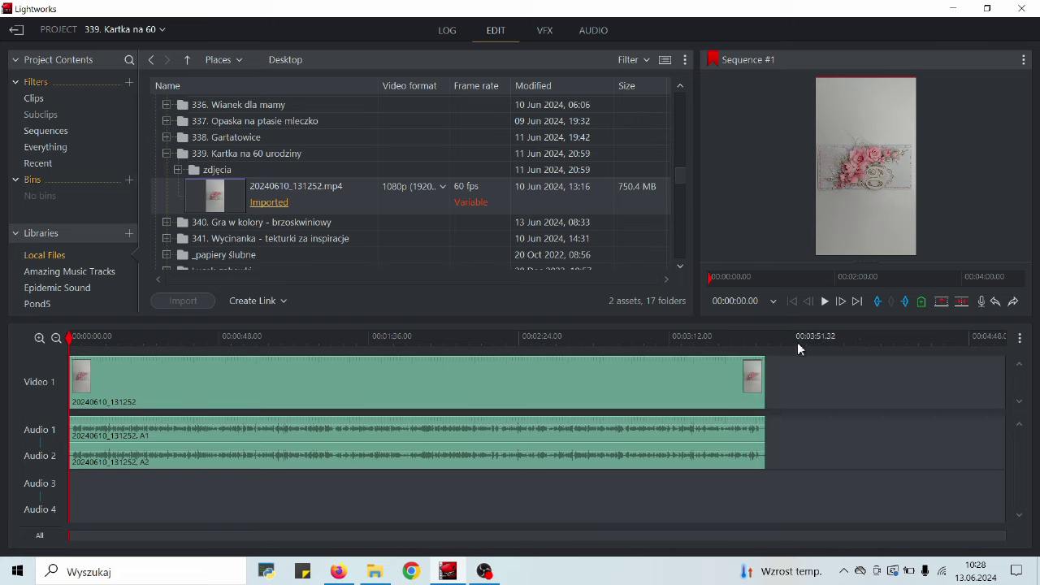
Scrub through the sequence beyond the clip's end and back, leaving the playhead at 00:01:40.00
left_click(862, 339)
left_click(959, 338)
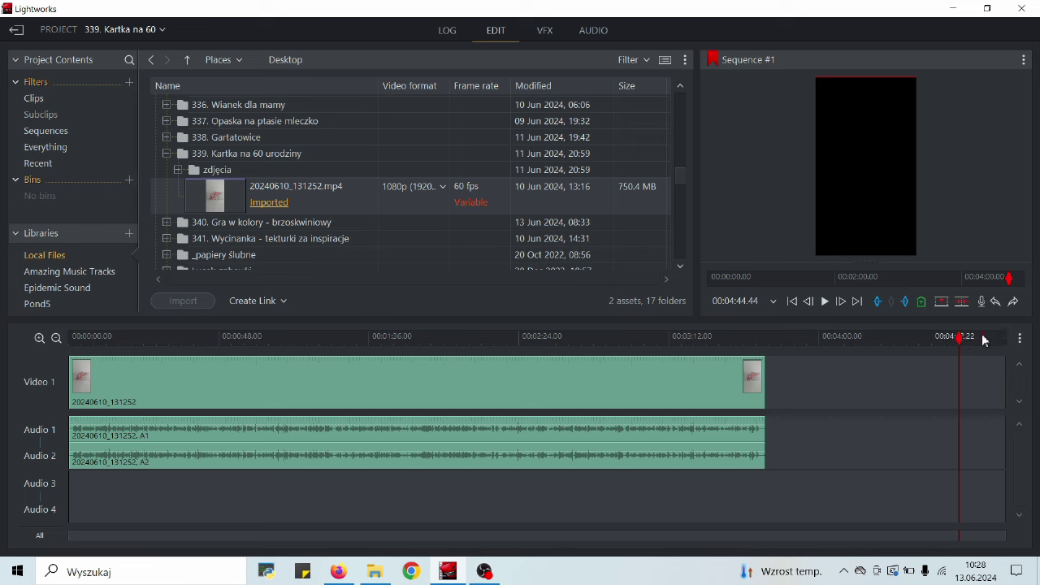
left_click(678, 339)
left_click(548, 339)
left_click(441, 337)
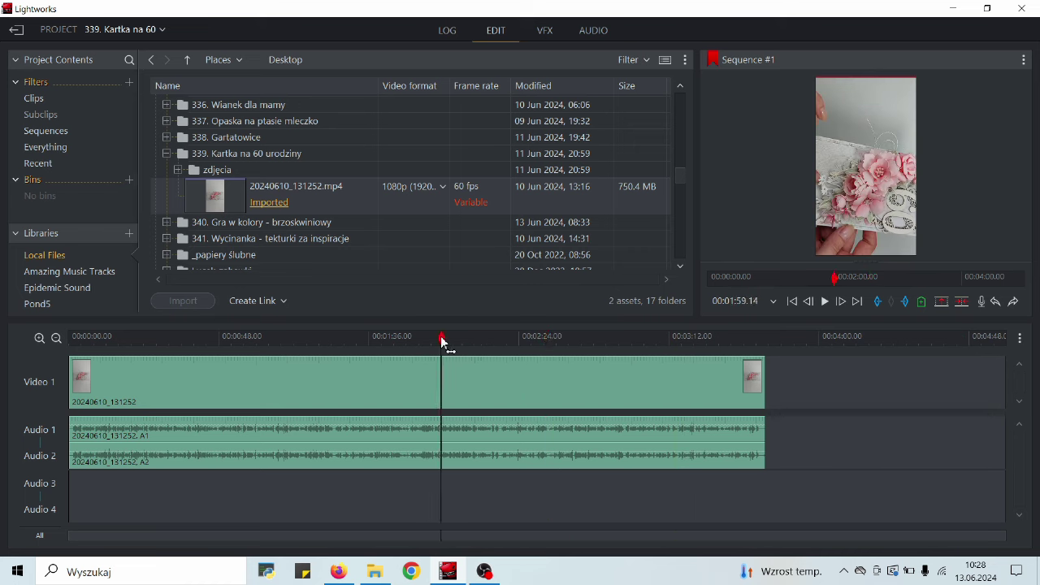
left_click(382, 338)
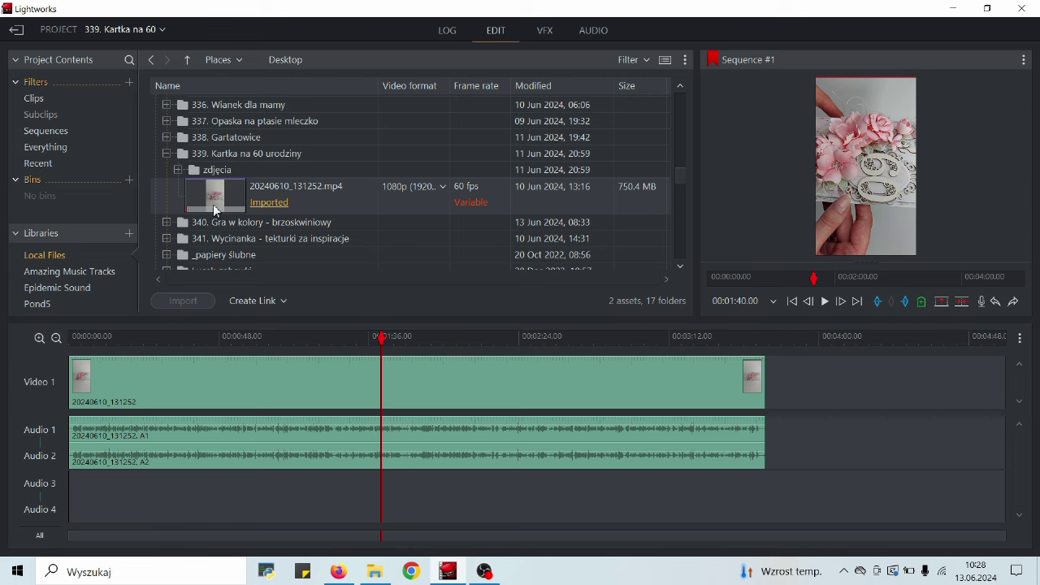
Select the imported clip in the library and preview several timeline positions, leaving the playhead at 00:01:05.30
left_click_drag(210, 198, 615, 201)
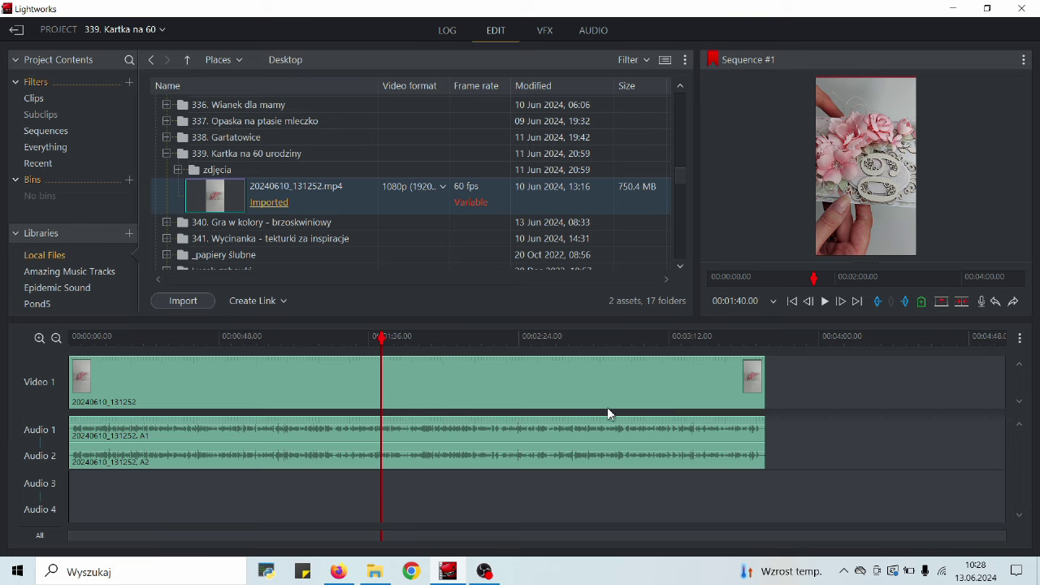
left_click(269, 336)
left_click(448, 336)
left_click(585, 336)
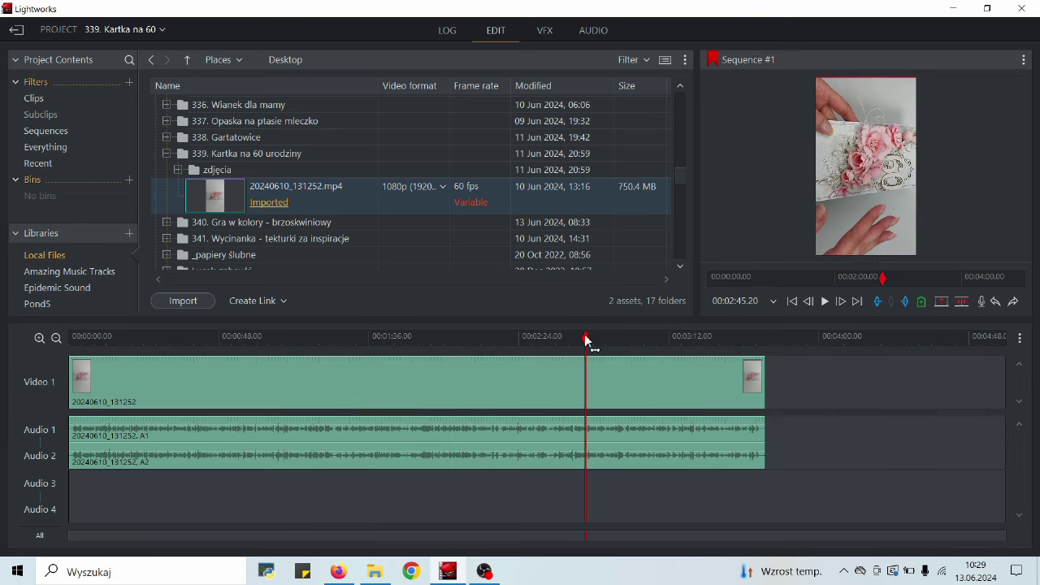
left_click(446, 336)
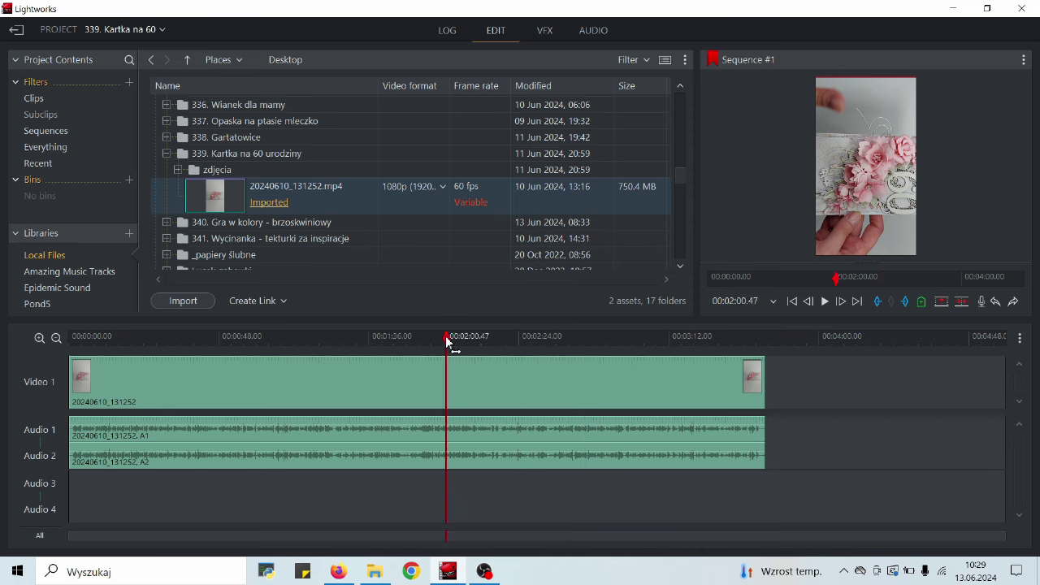
left_click(351, 336)
left_click(273, 337)
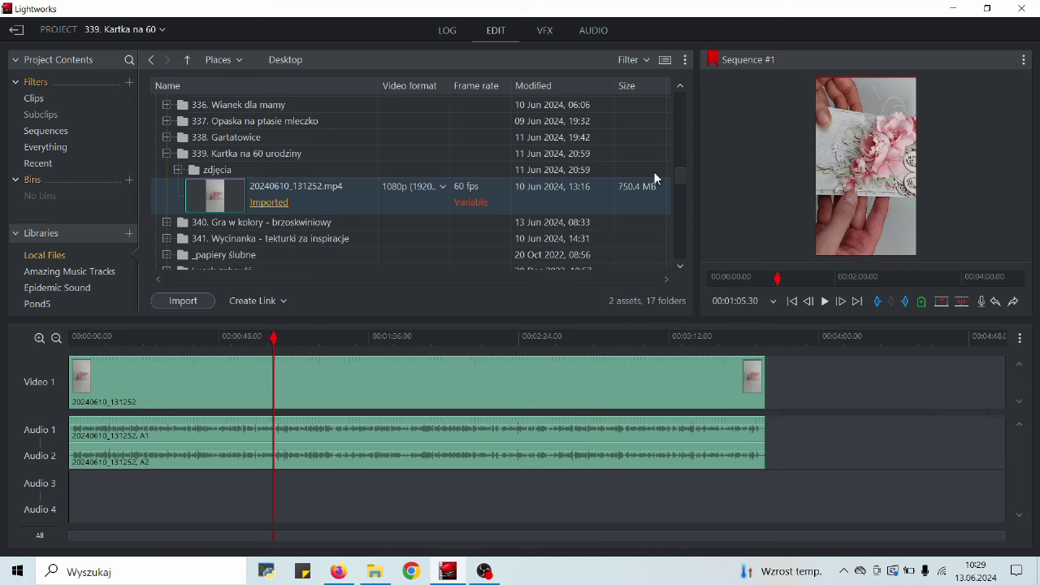
Switch to the VFX workspace and preview different moments of the clip, leaving the playhead at 00:00:27.37
left_click(551, 39)
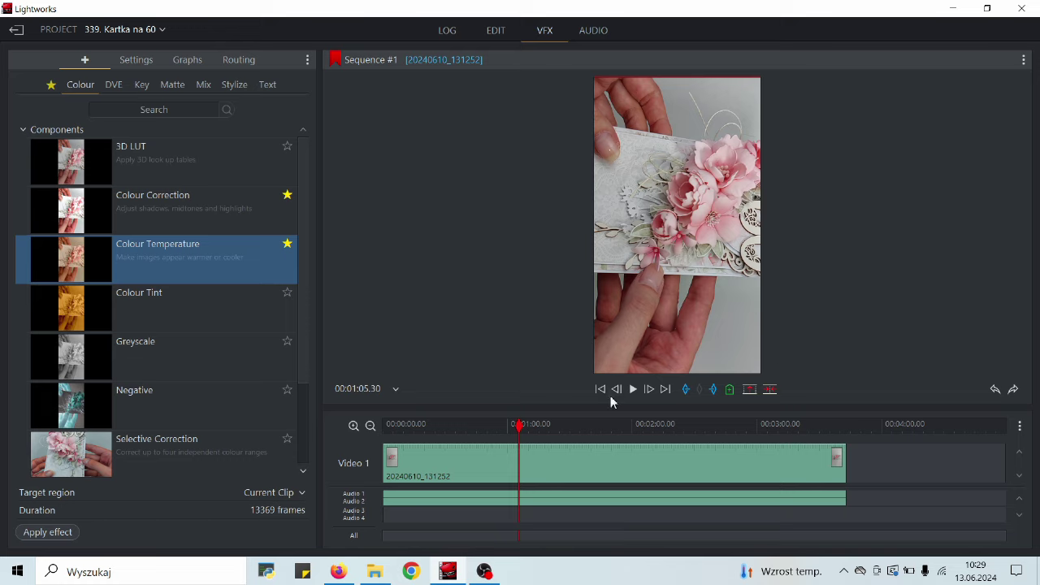
left_click(621, 425)
left_click(738, 427)
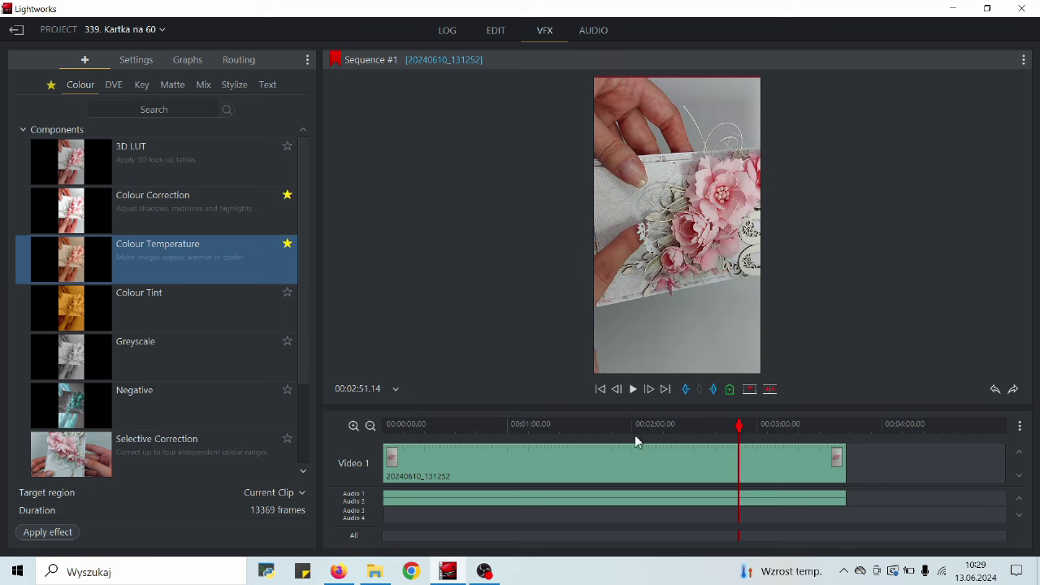
left_click(489, 425)
left_click(441, 434)
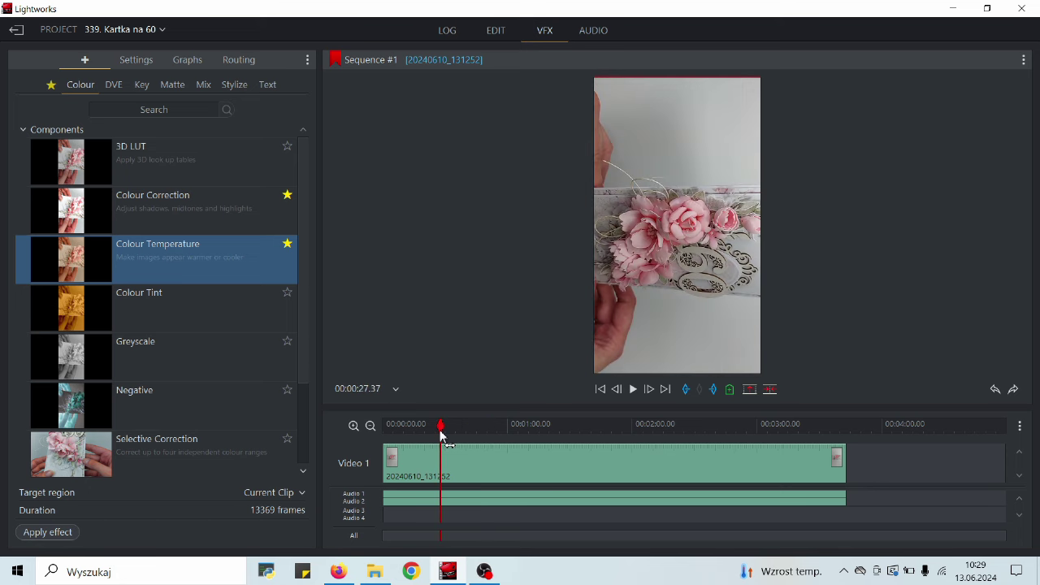
Preview several moments across the clip on the timeline, leaving the playhead at 00:00:07.17
left_click(497, 431)
left_click(594, 437)
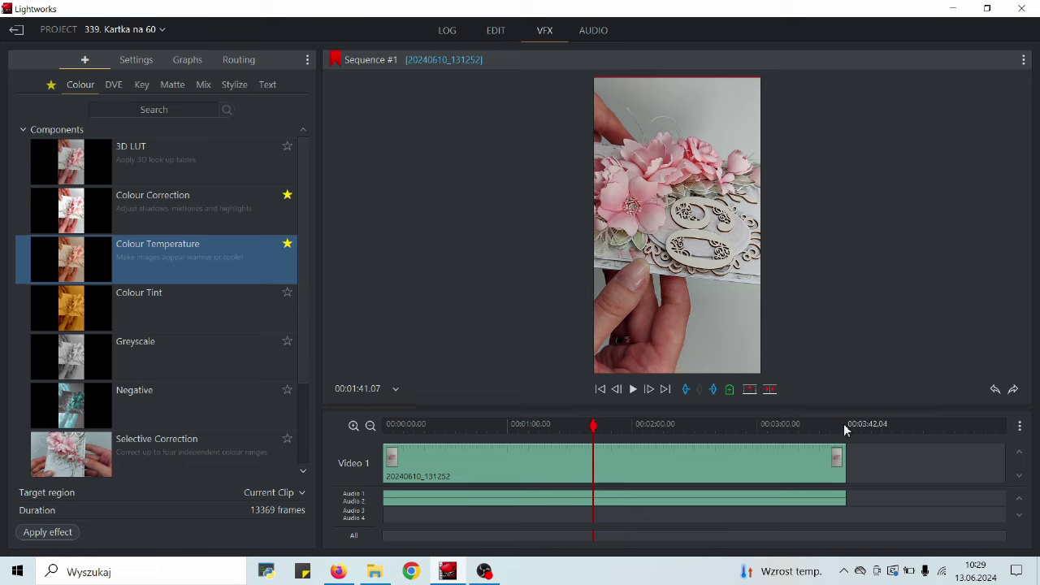
left_click(682, 430)
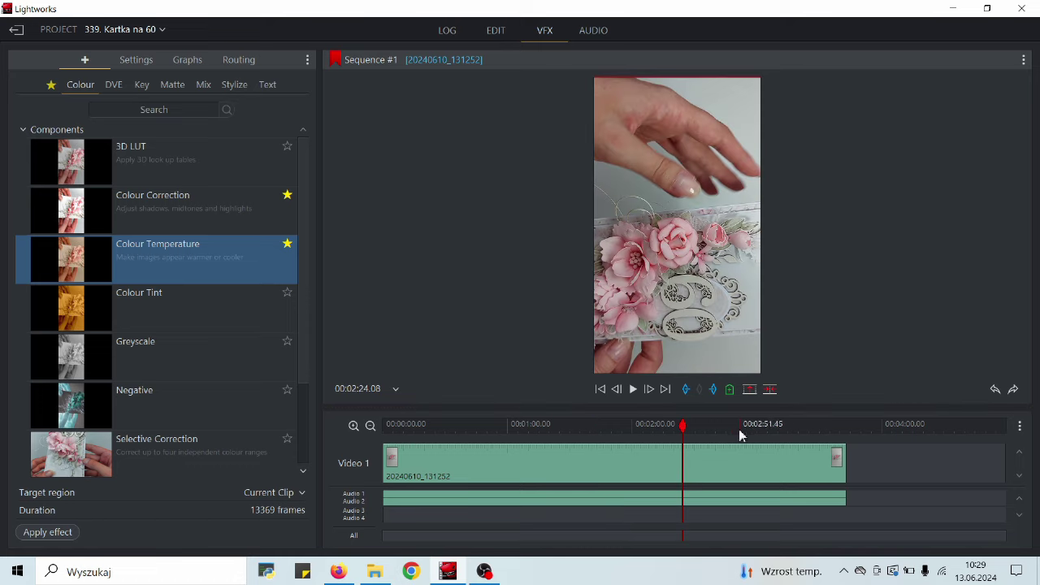
left_click(742, 430)
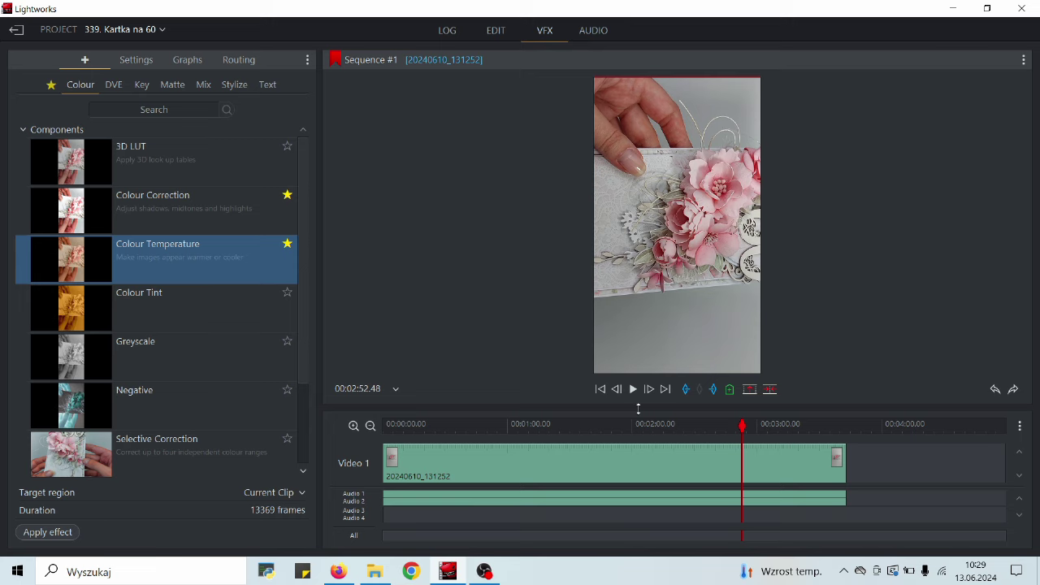
left_click(567, 425)
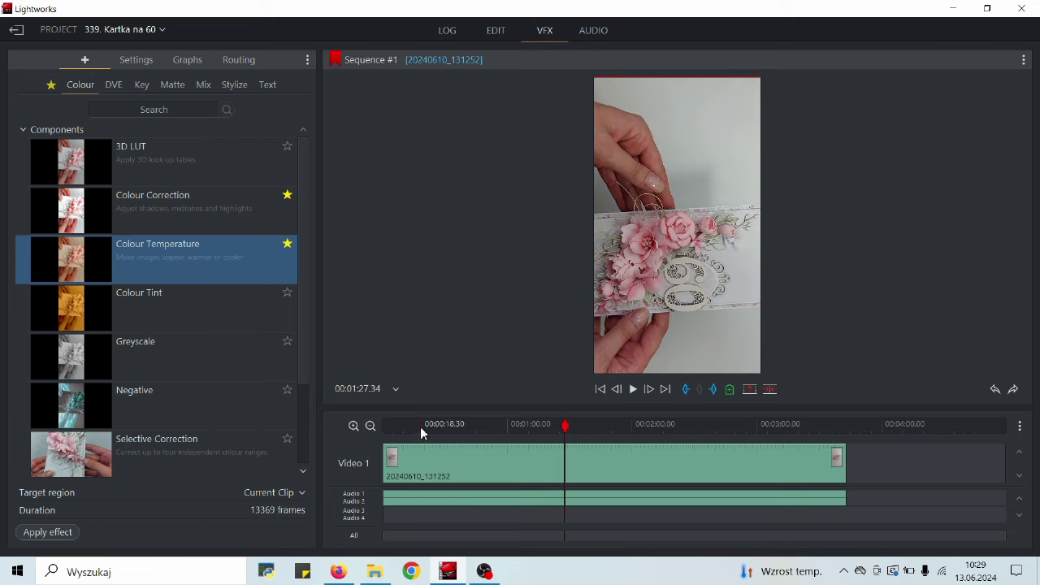
left_click(420, 426)
left_click(397, 426)
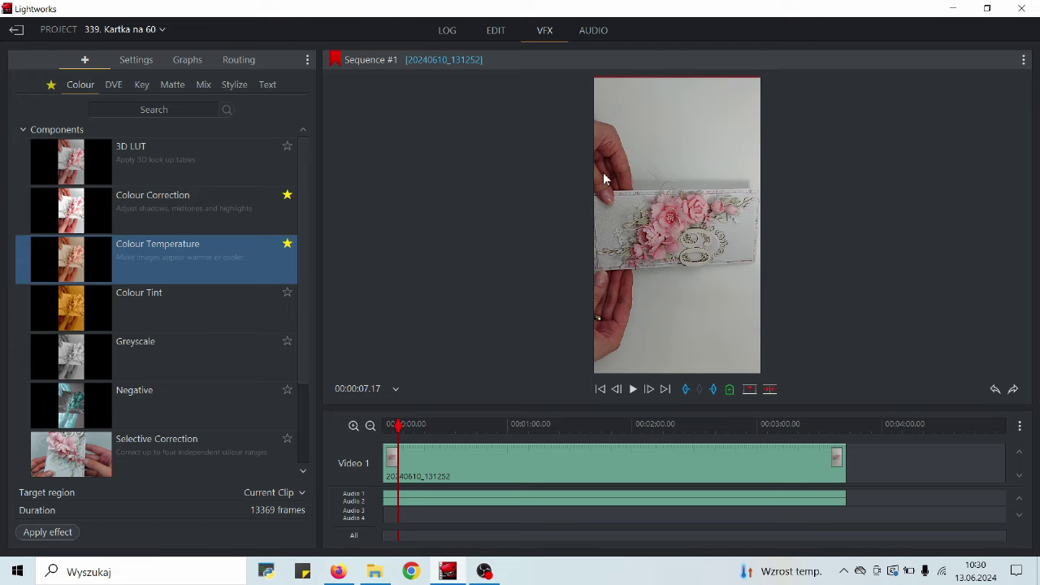
Open the list of playback formats for Sequence #1
right_click(751, 317)
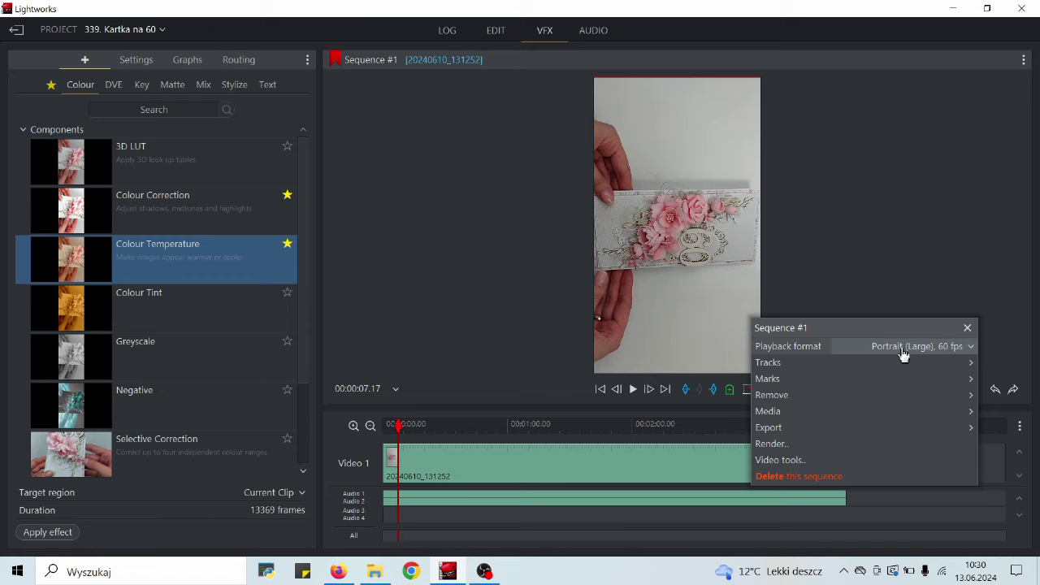
left_click(973, 349)
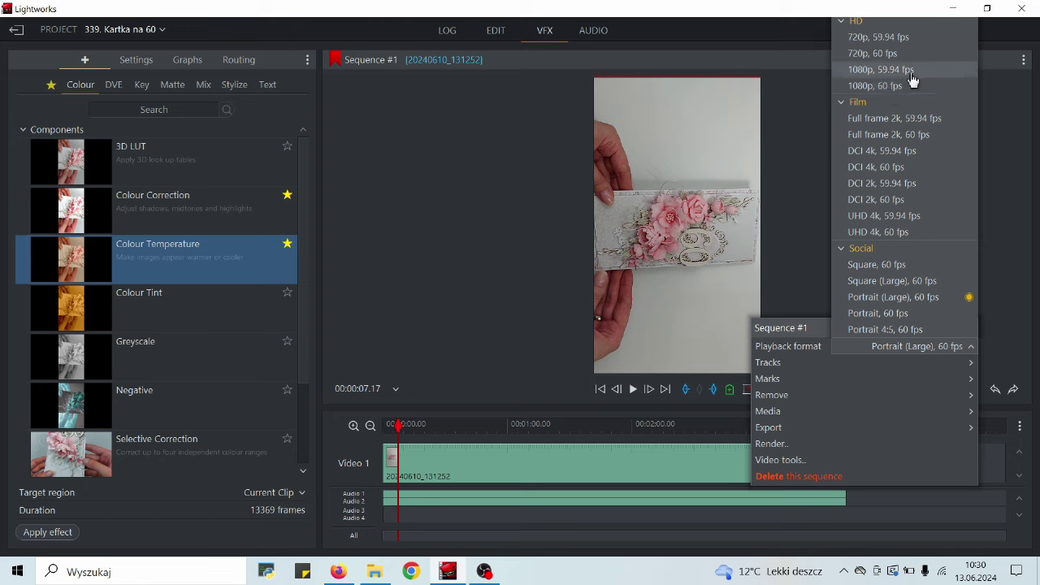
Switch to File Explorer and open the folder "339. Kartka na 60 urodziny"
left_click(385, 578)
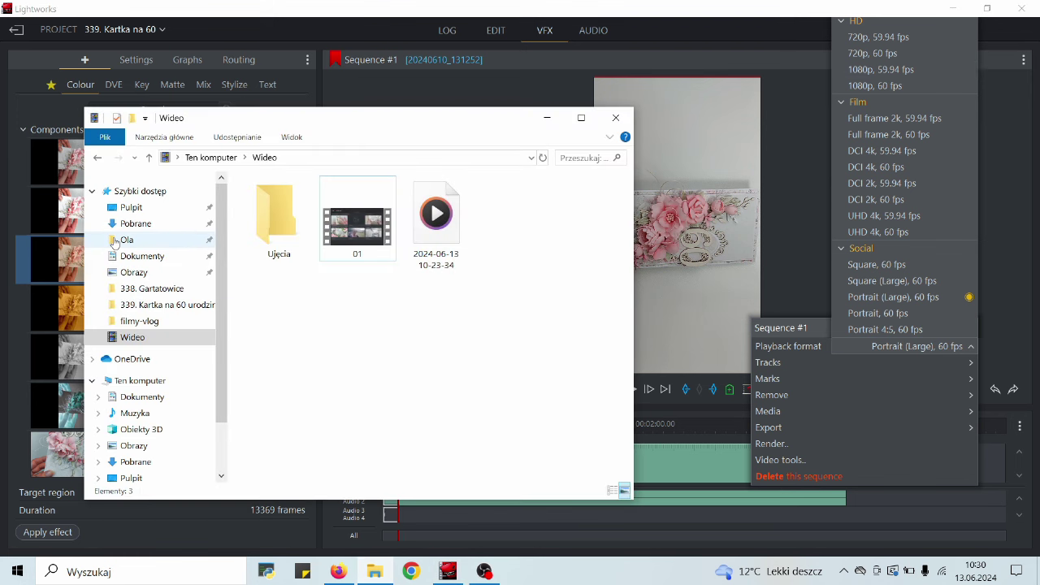
left_click(115, 243)
scroll(370, 335, "down", 10)
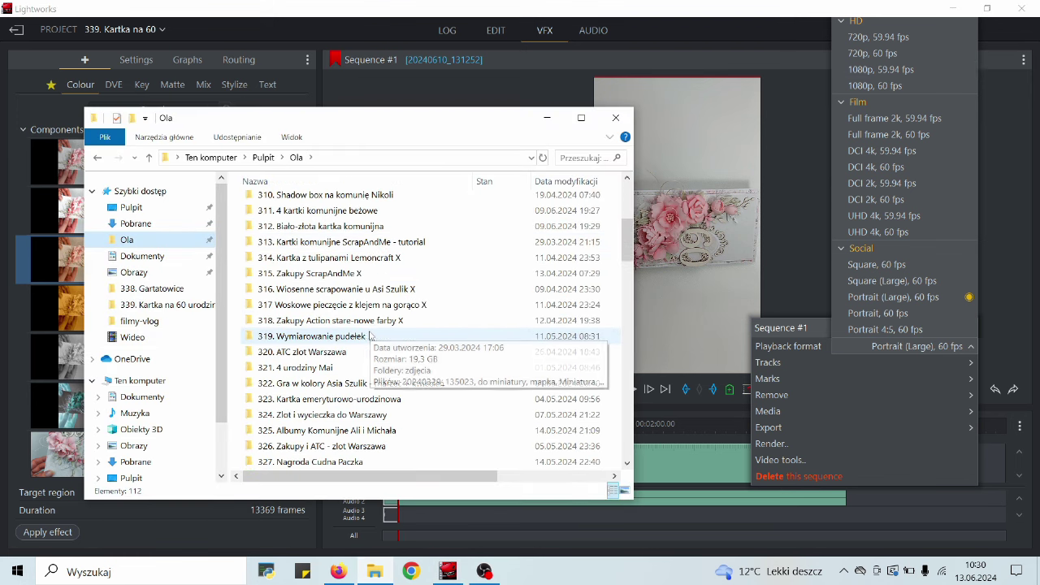
scroll(370, 336, "down", 4)
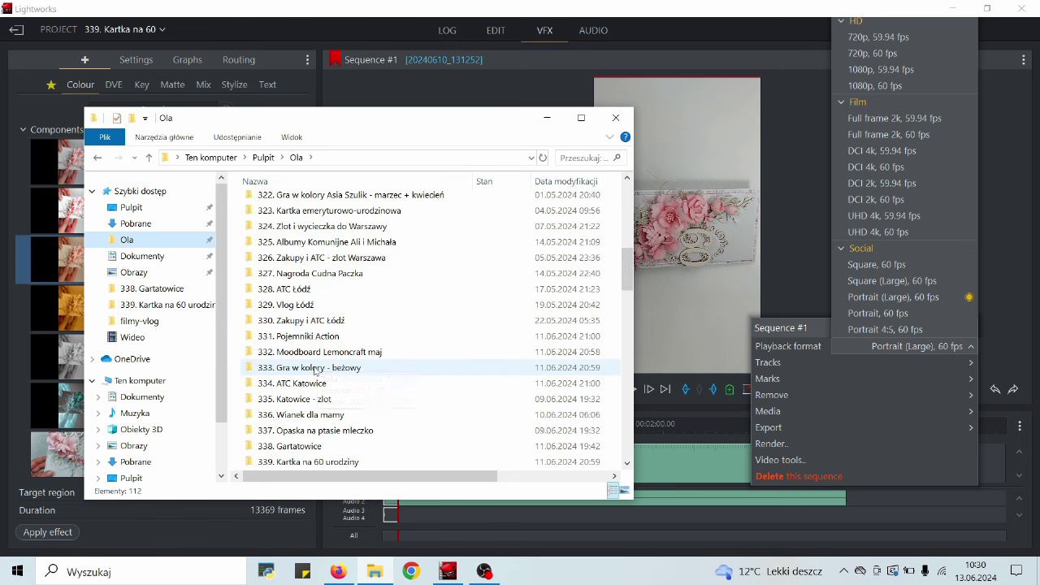
scroll(316, 370, "down", 2)
double_click(301, 370)
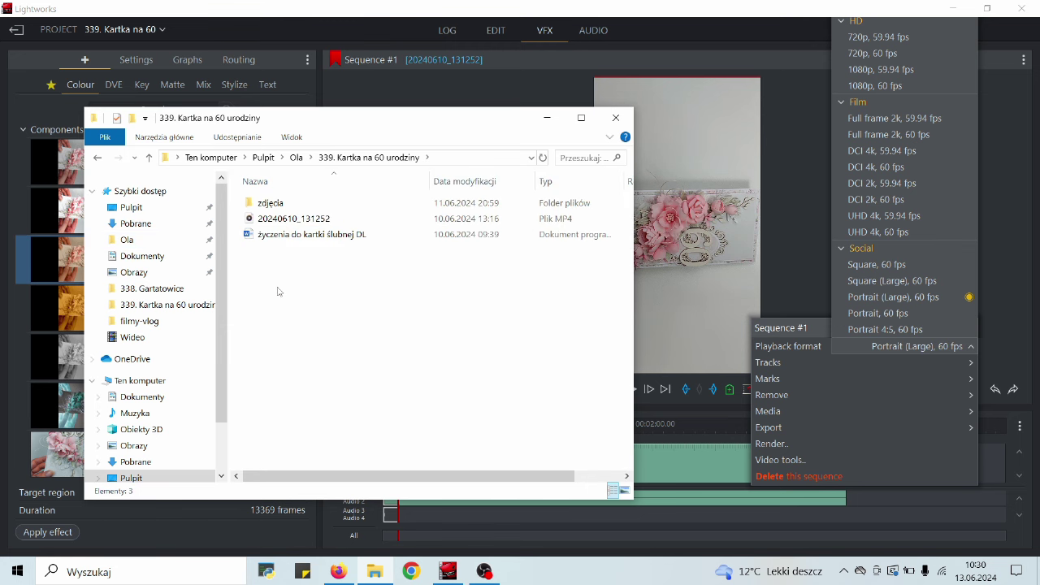
Open the detailed properties of the video file 20240610_131252 and examine its frame rate
left_click(284, 220)
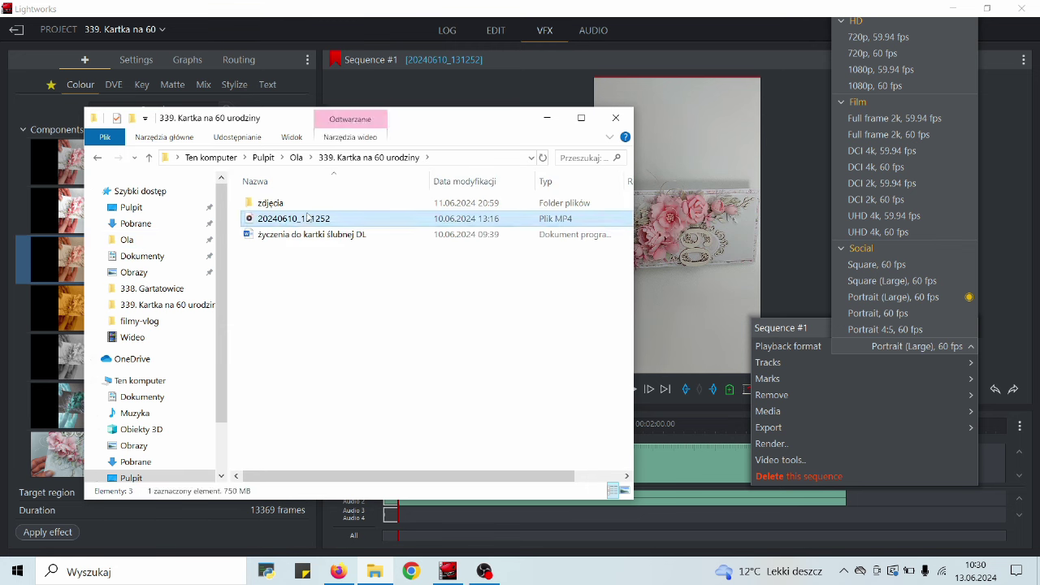
right_click(282, 218)
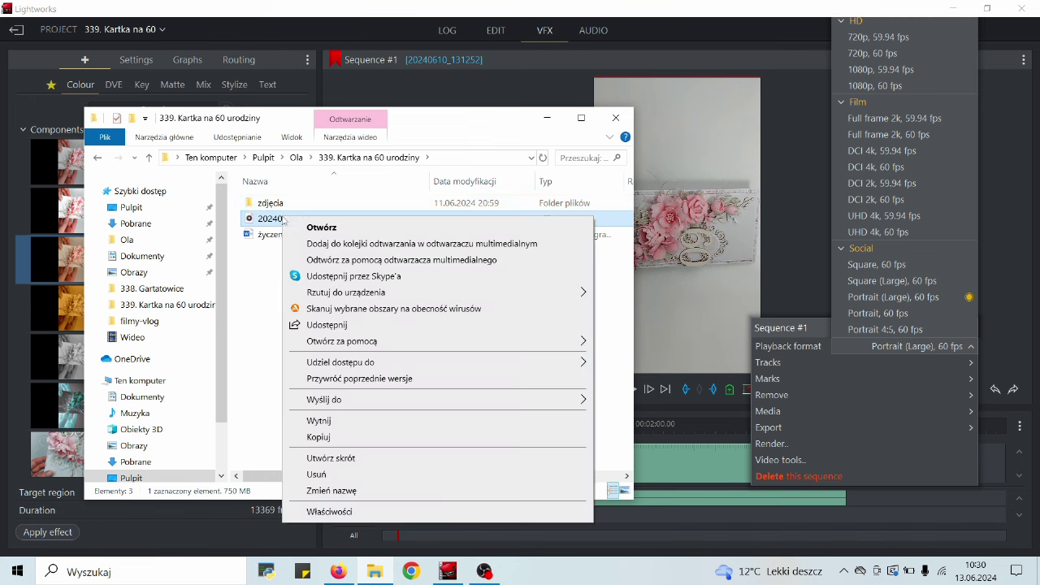
left_click(330, 512)
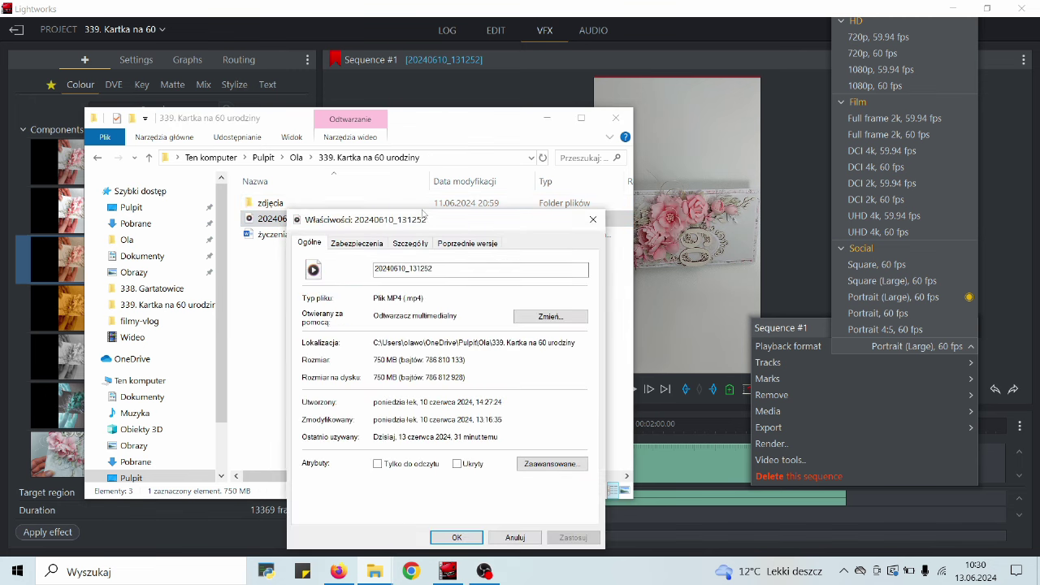
left_click(411, 243)
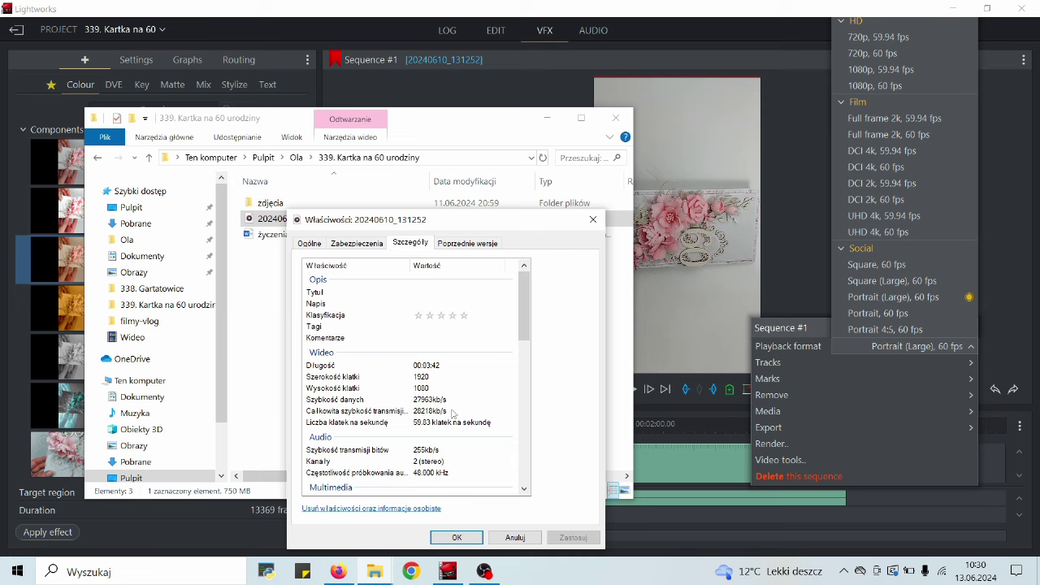
left_click(416, 424)
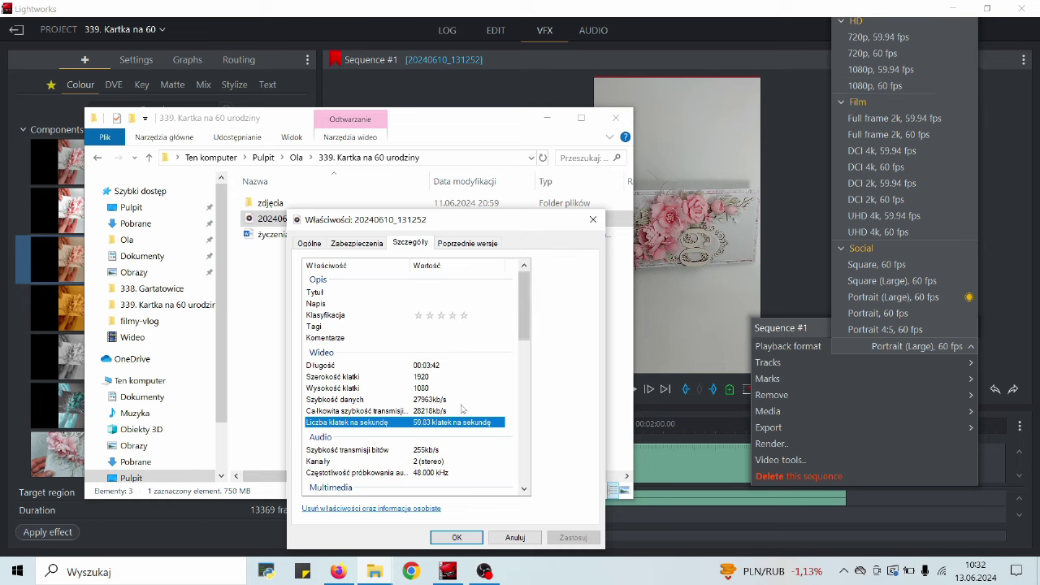
Back in Lightworks, set the sequence's playback format to 1080p, 59.94 fps and close its settings
left_click(902, 70)
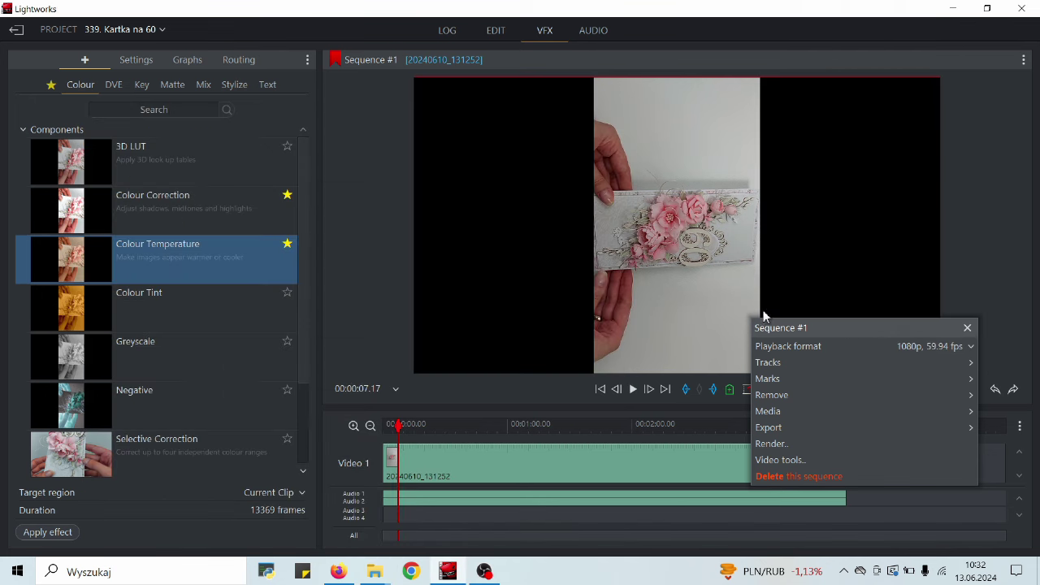
left_click(969, 333)
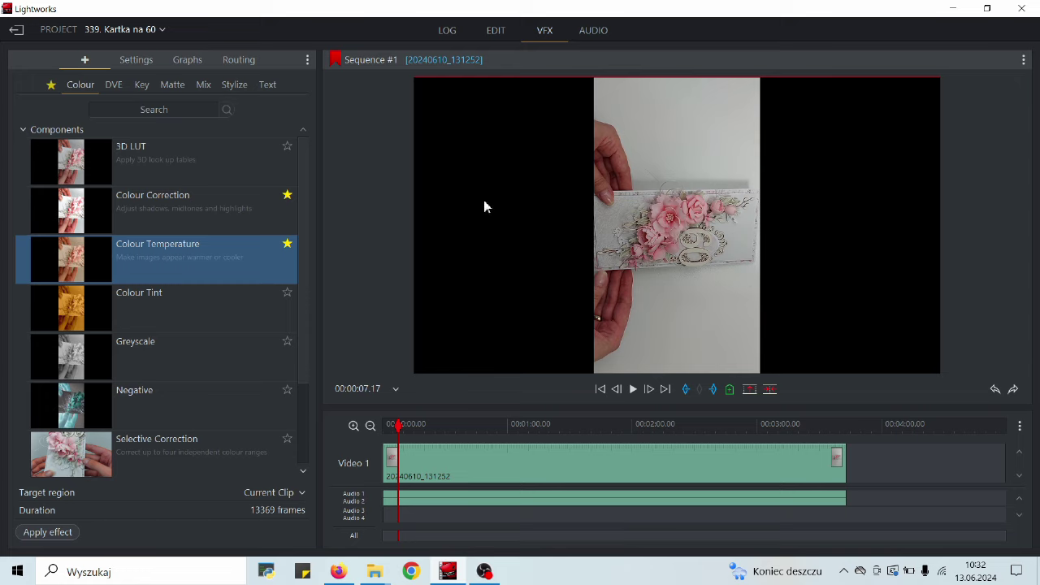
Review the favourite effects, return to the Colour category and toggle the favourite mark of Colour Correction
left_click(52, 86)
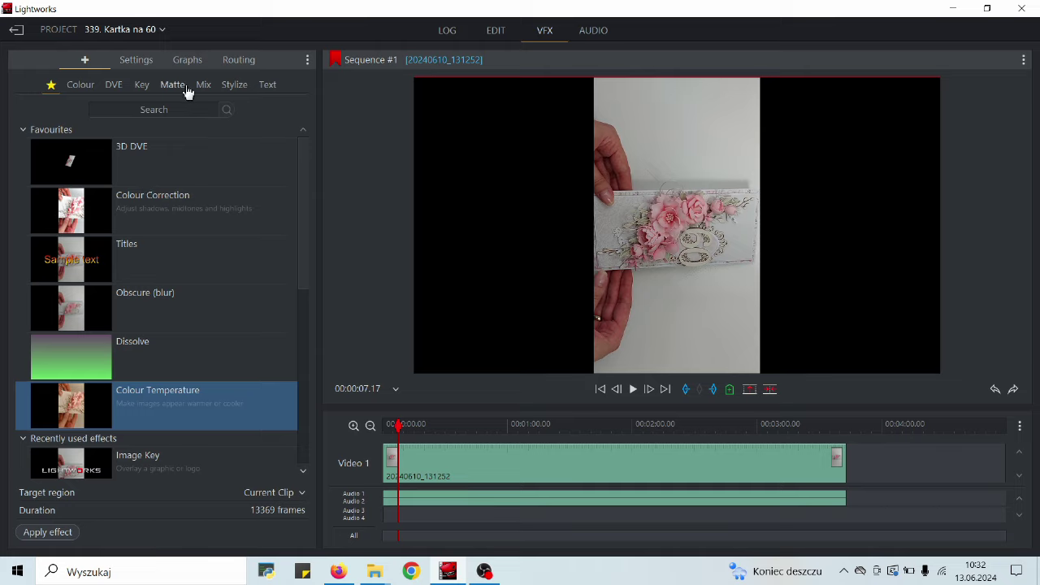
left_click(79, 88)
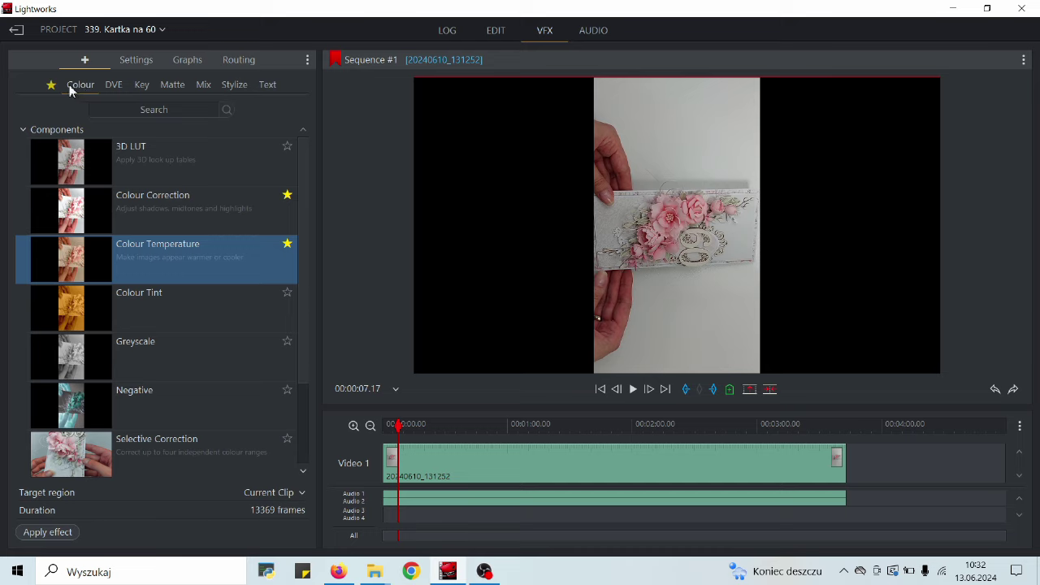
left_click(288, 196)
left_click_drag(301, 276, 297, 232)
Browse the DVE, Key, Matte, Mix, Stylize and Text effect categories, examining the effects each one offers
left_click(112, 86)
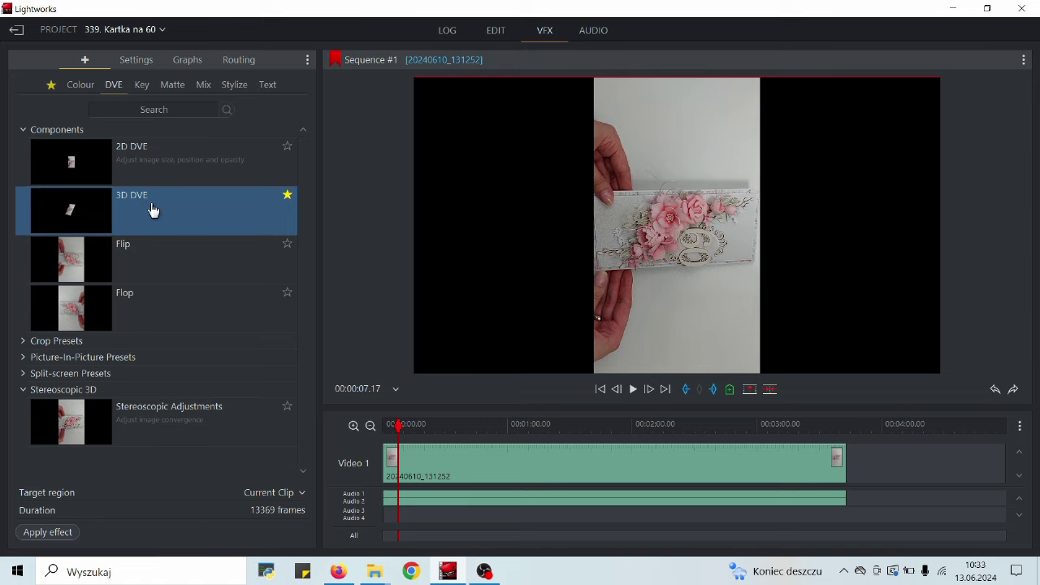
left_click(288, 195)
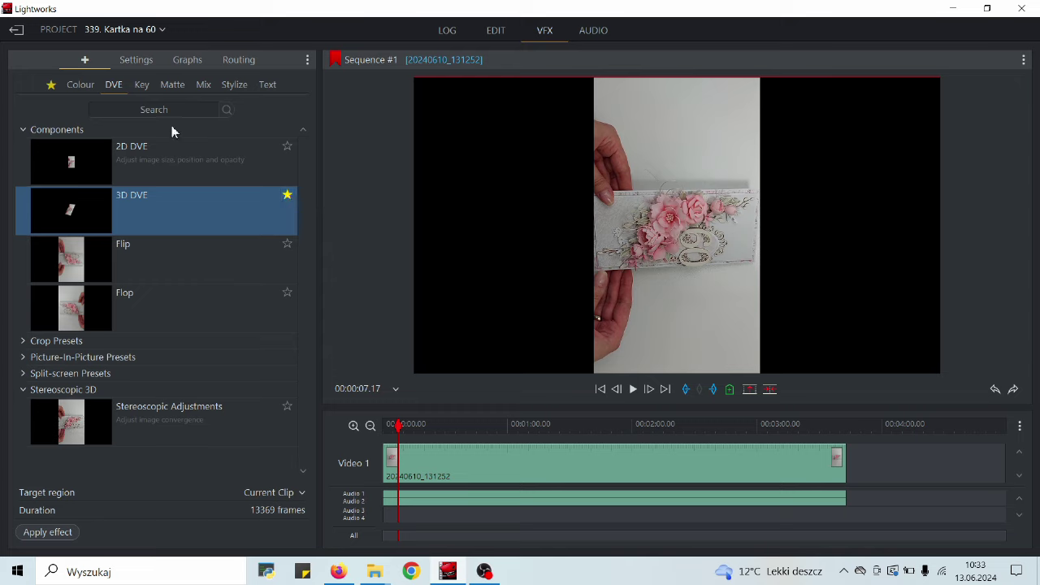
left_click(138, 86)
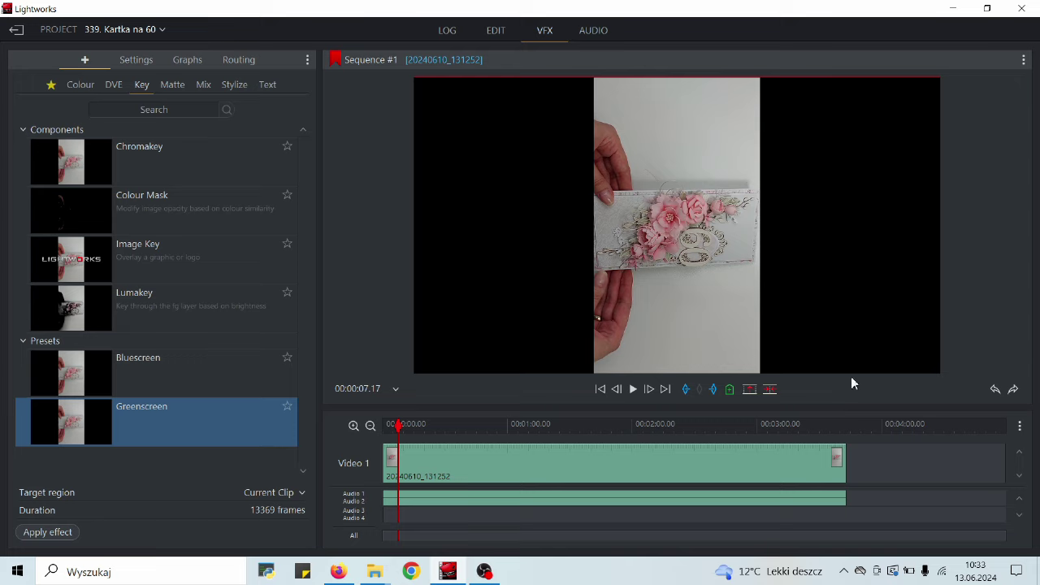
left_click(171, 86)
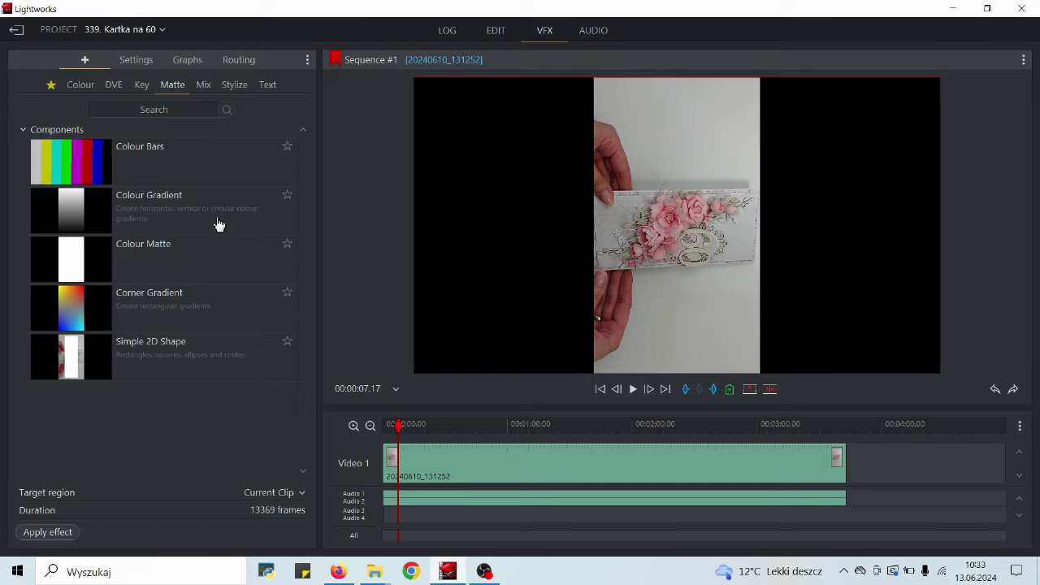
left_click(205, 86)
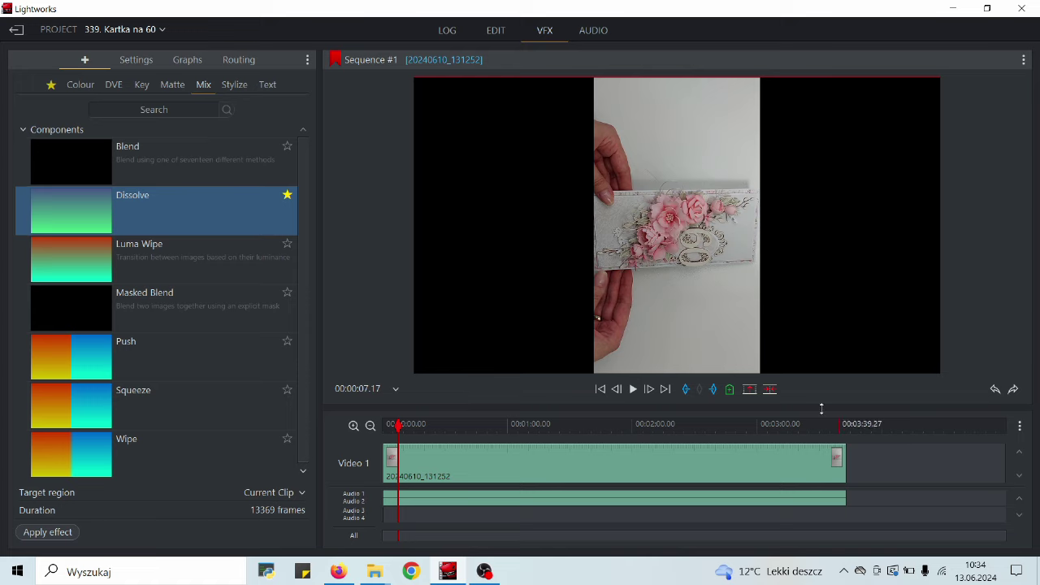
left_click(235, 84)
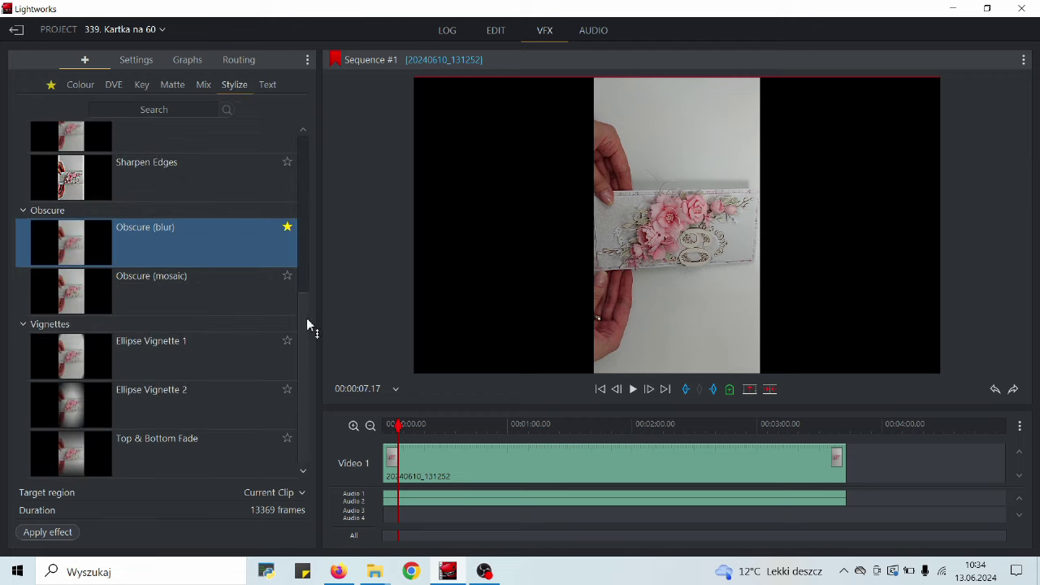
mouse_move(307, 318)
left_mouse_down()
mouse_move(311, 143)
mouse_move(294, 316)
left_mouse_up()
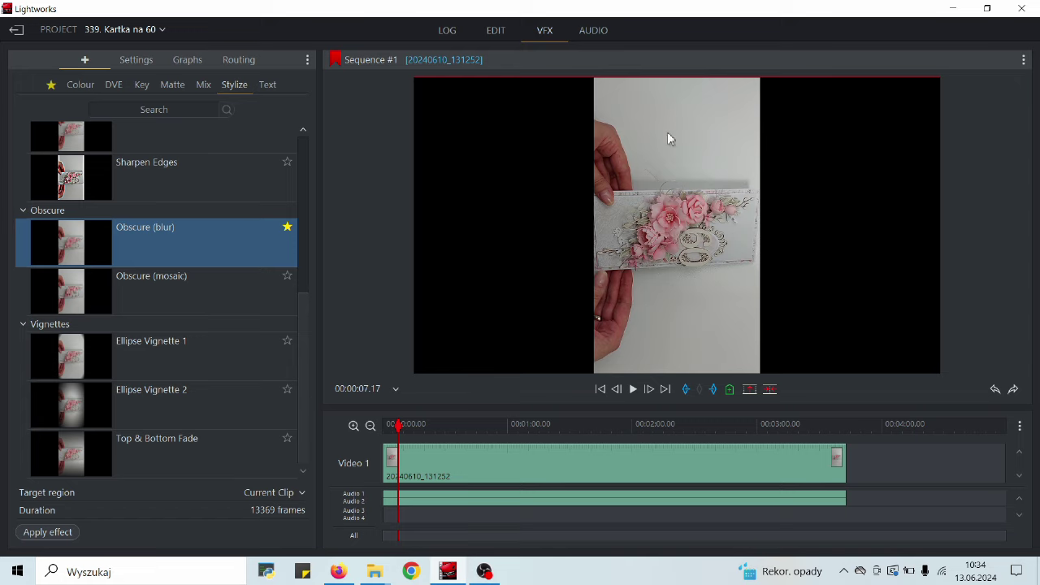
left_click(268, 84)
left_click_drag(300, 230, 313, 140)
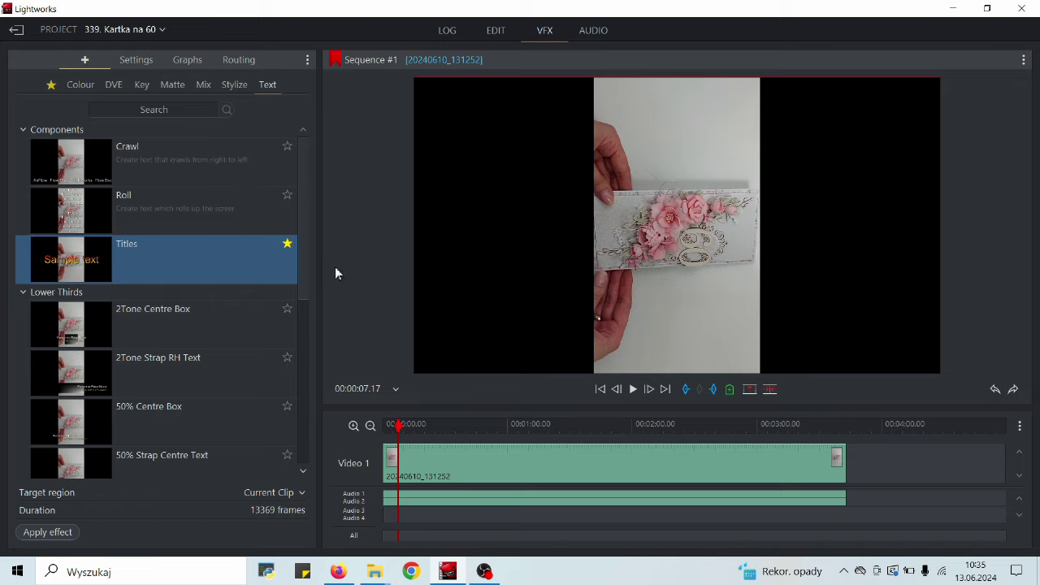
Revisit the DVE effects and return to the list of favourite effects
left_click(114, 89)
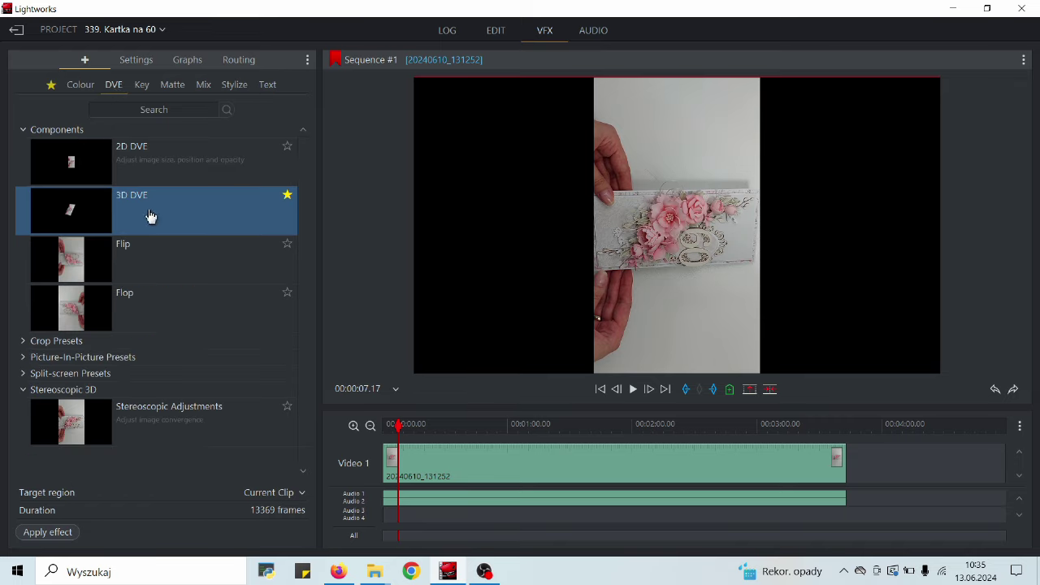
left_click(50, 84)
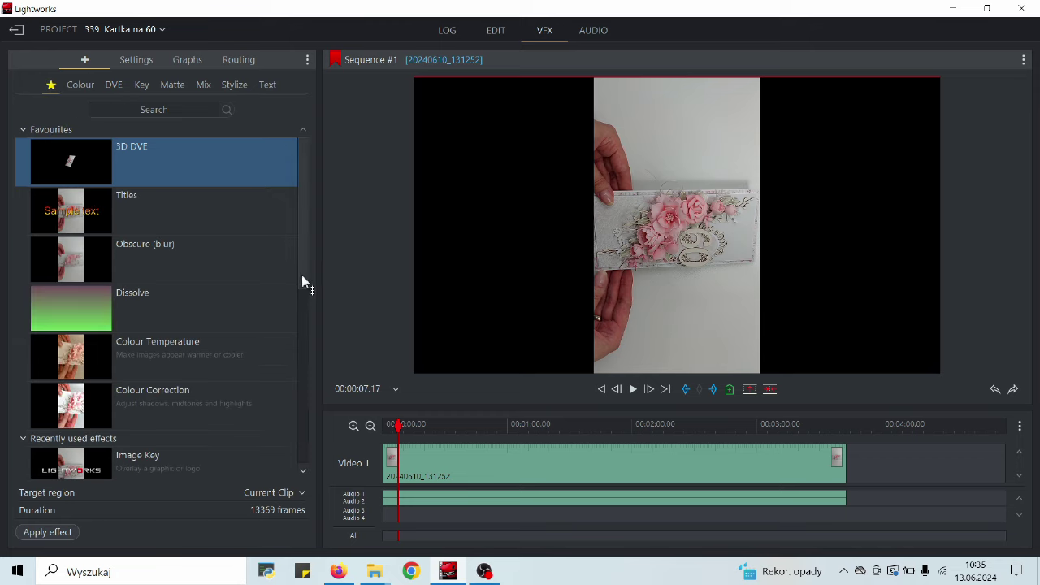
mouse_move(301, 275)
left_mouse_down()
mouse_move(293, 360)
mouse_move(307, 288)
left_mouse_up()
Examine which effects can be added directly to the clip in the timeline, without applying any
right_click(527, 458)
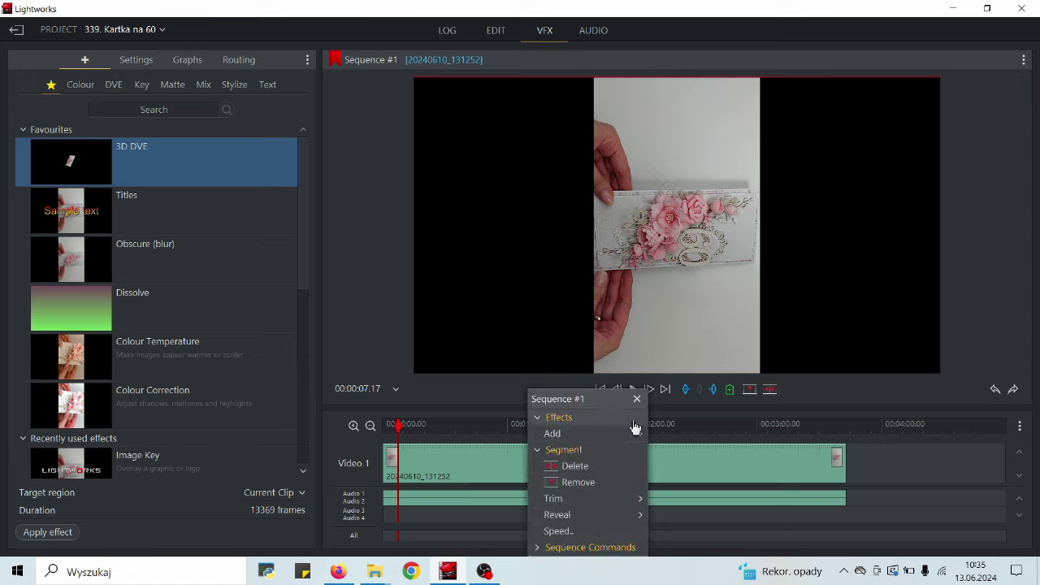
mouse_move(644, 437)
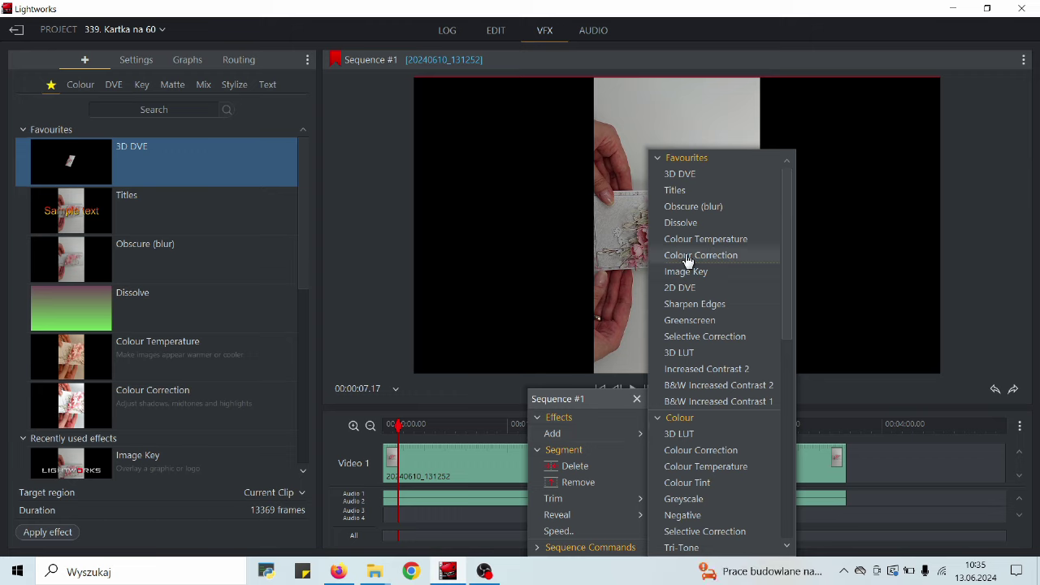
left_click(348, 255)
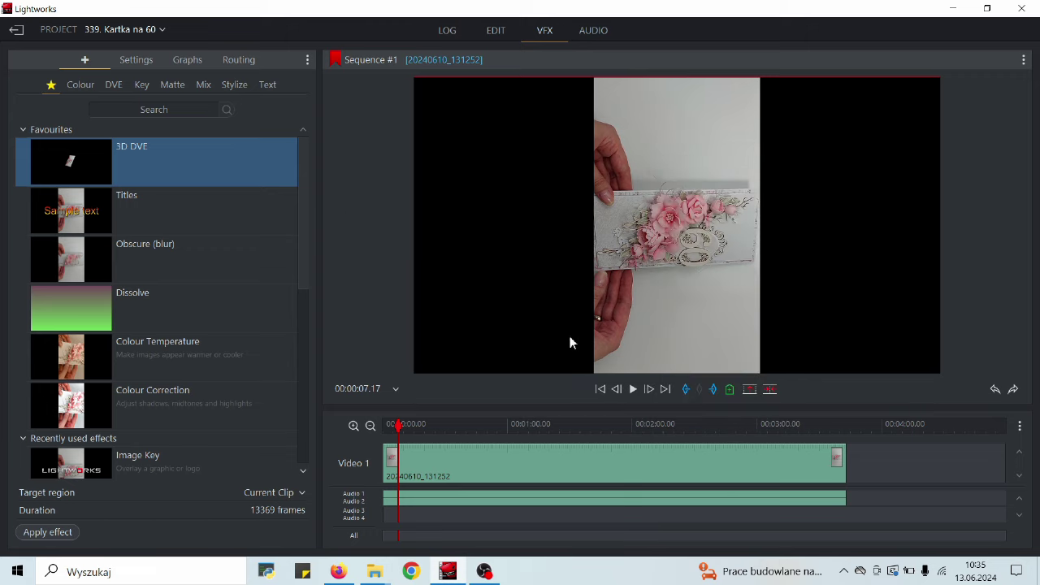
right_click(650, 456)
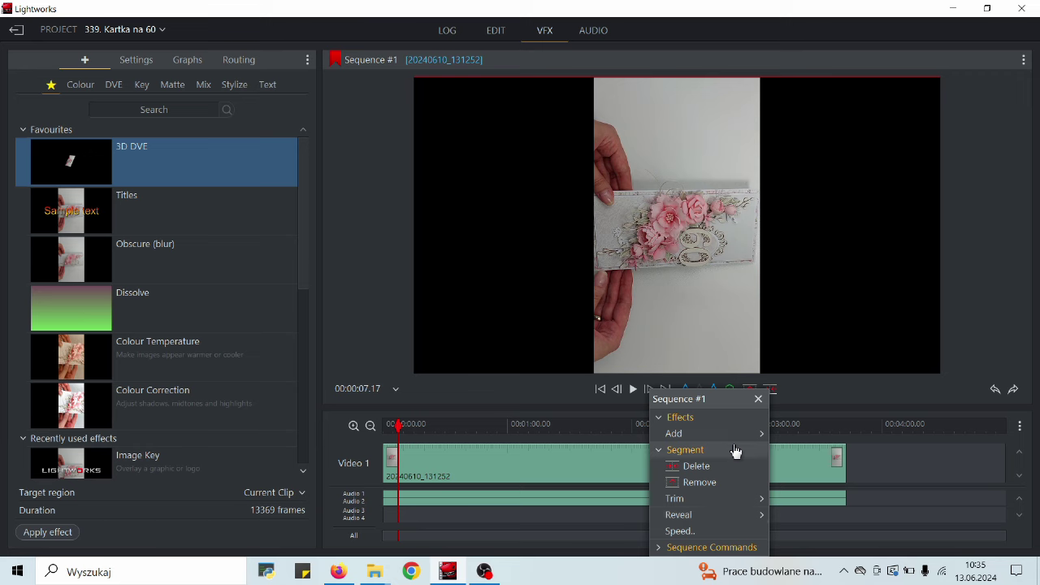
mouse_move(739, 443)
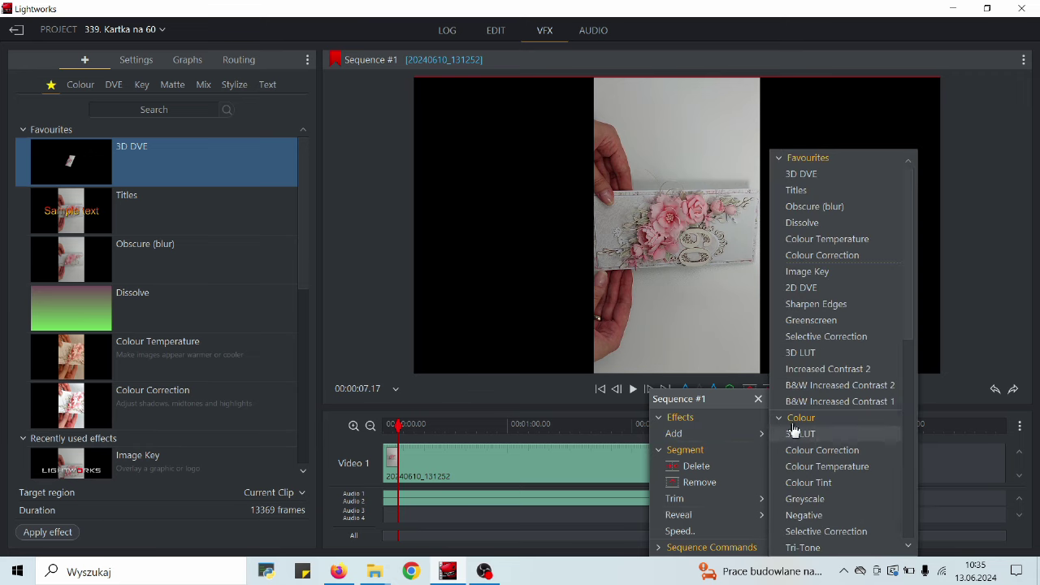
left_click(346, 210)
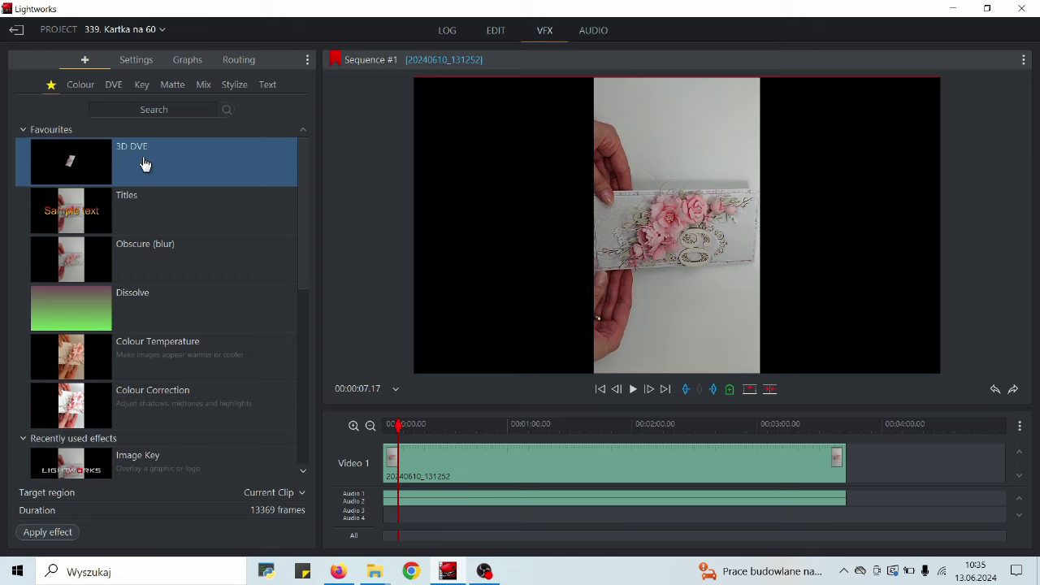
Apply the 3D DVE effect to the clip and try rotating it to about 43° in X, 5° in Y and 337° in Z
double_click(144, 164)
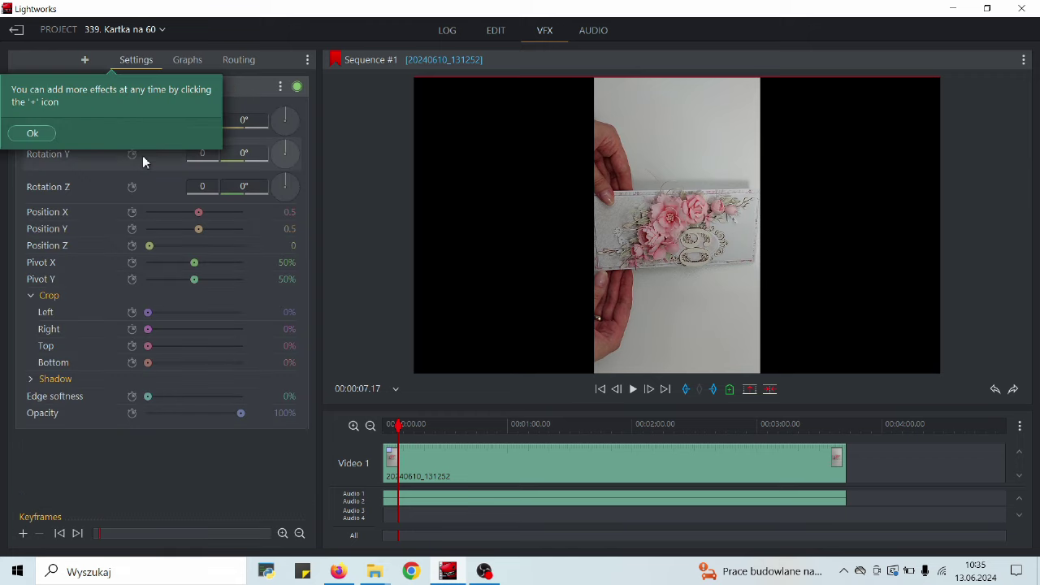
left_click(30, 135)
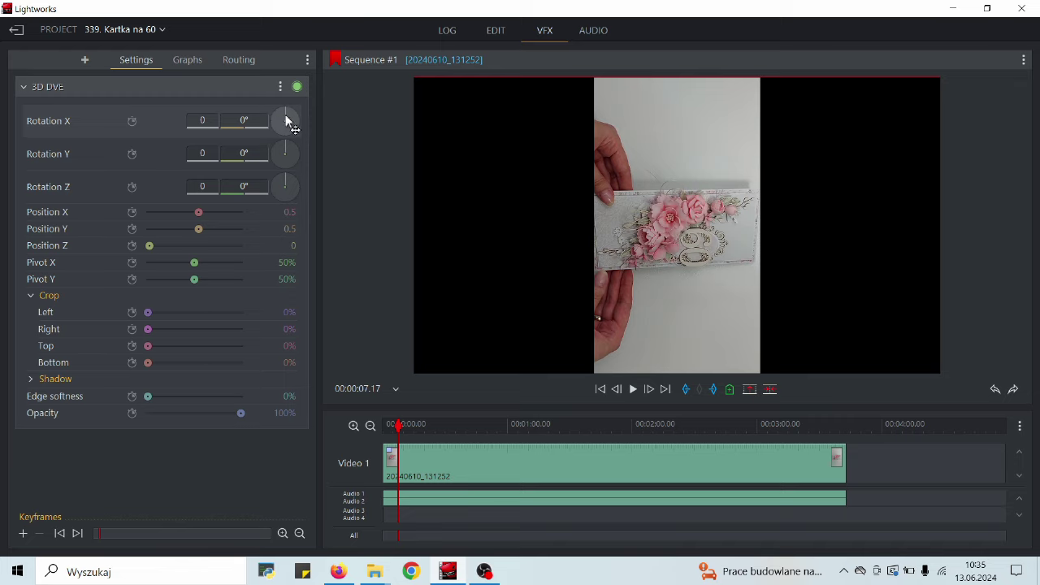
left_click_drag(288, 121, 287, 144)
left_click_drag(295, 186, 284, 184)
Set Rotation Z, Rotation X and Rotation Y of the 3D DVE effect back to 0°
left_click(264, 189)
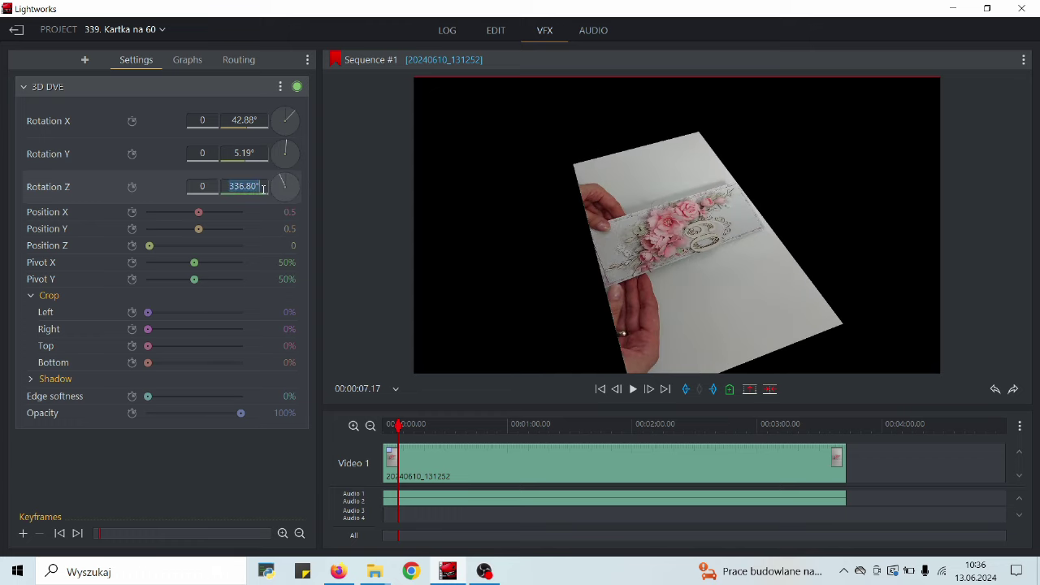
type("0")
key("Return")
left_click(263, 121)
type("0")
key("Return")
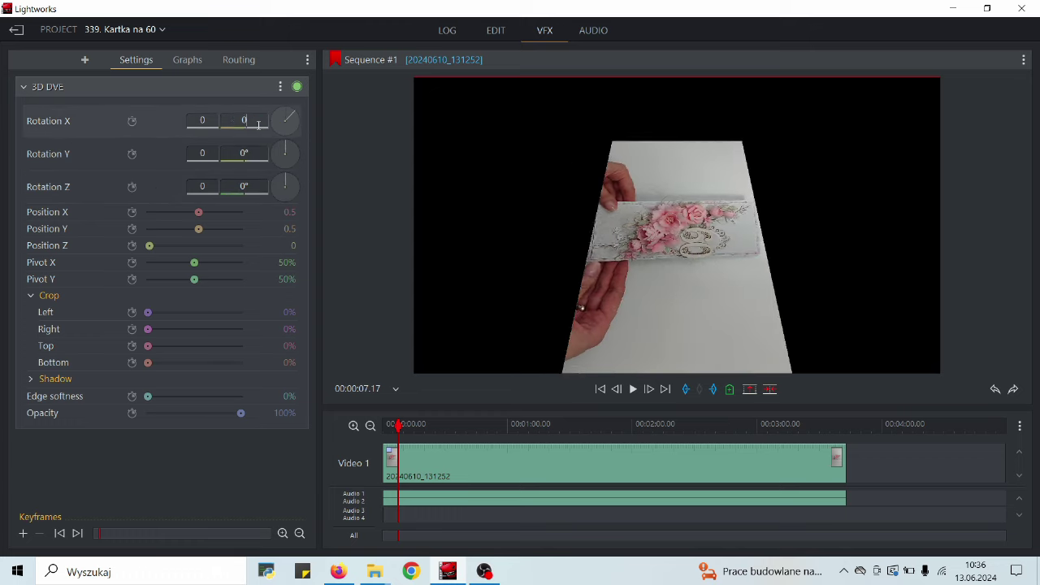
left_click(260, 154)
type("0")
key("Return")
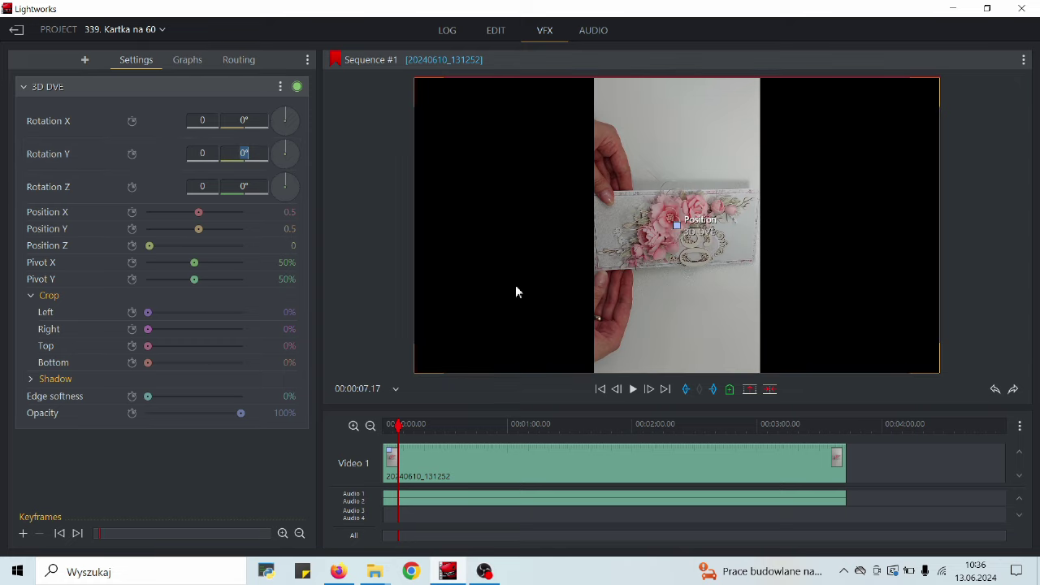
Try shifting the picture along all three position axes, and set Position X, Y and Z to 0
left_click_drag(200, 212, 155, 251)
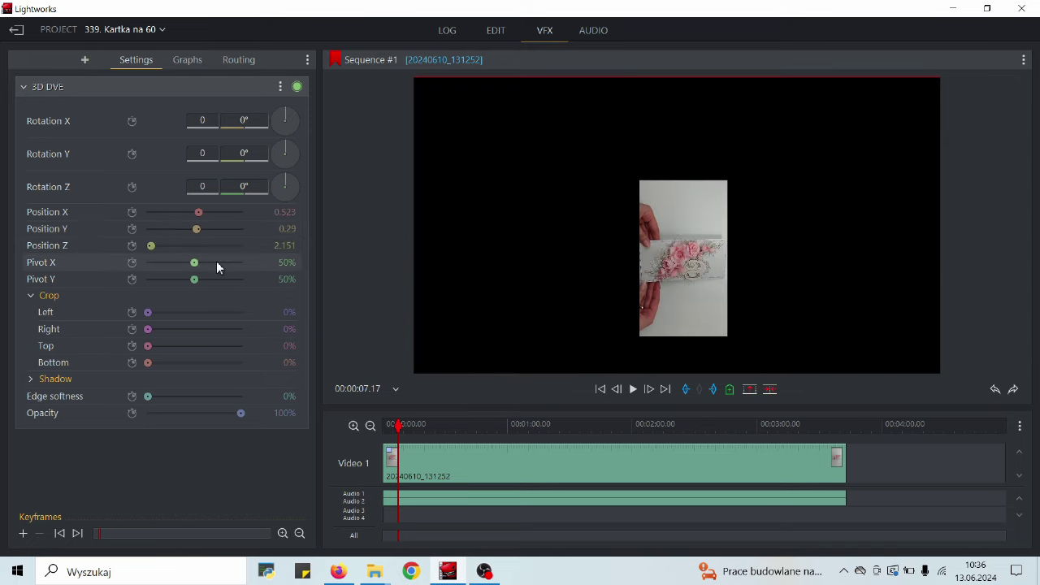
left_click(299, 211)
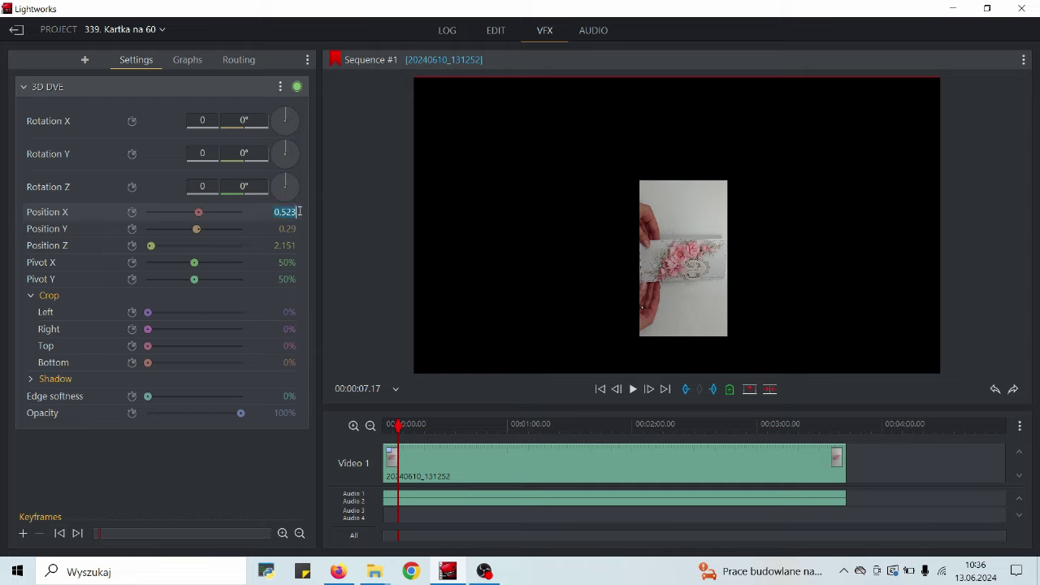
type("0")
left_click(295, 228)
type("0")
left_click(296, 246)
key("BackSpace")
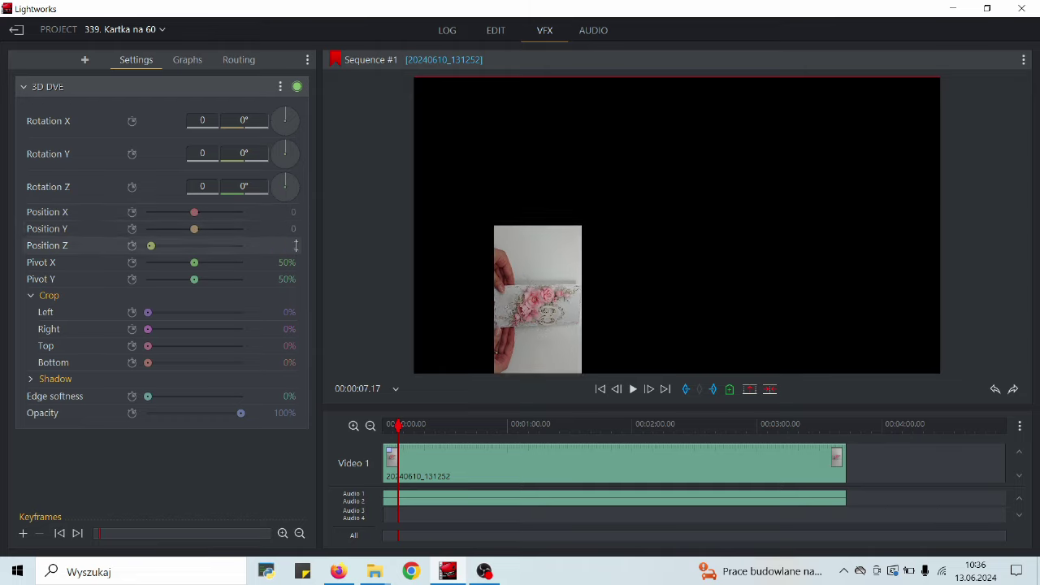
type("0")
key("shift+Tab")
key("shift+Tab")
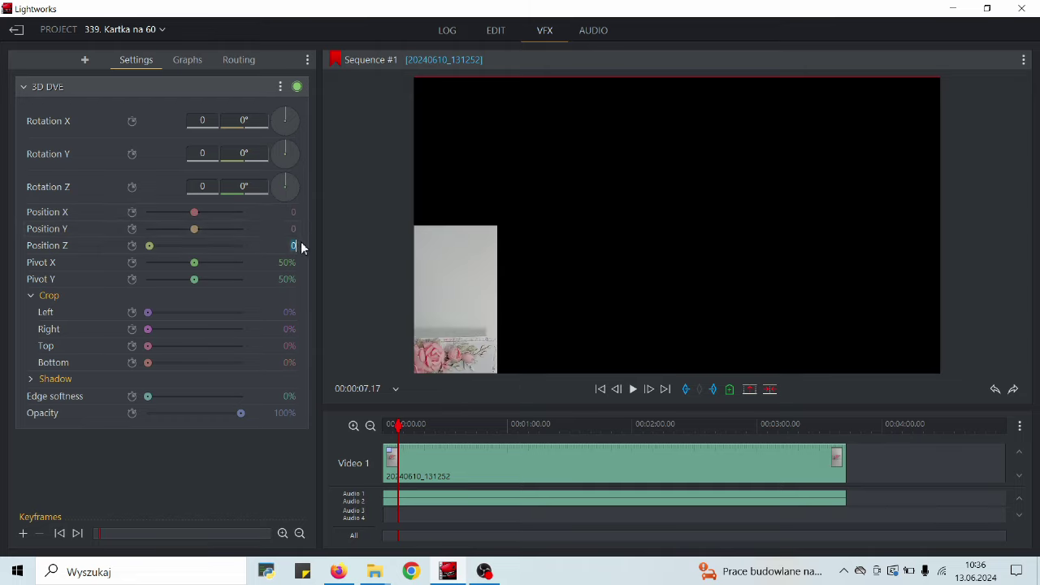
Try Position X and Position Y values of 50, and undo the position changes
key("shift+Tab")
key("BackSpace")
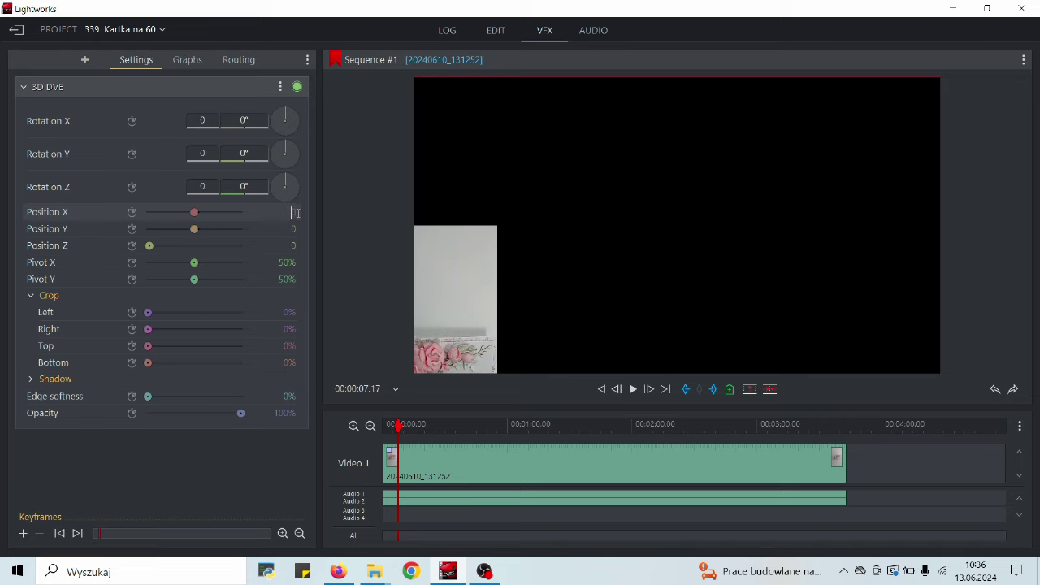
type("50")
left_click(294, 230)
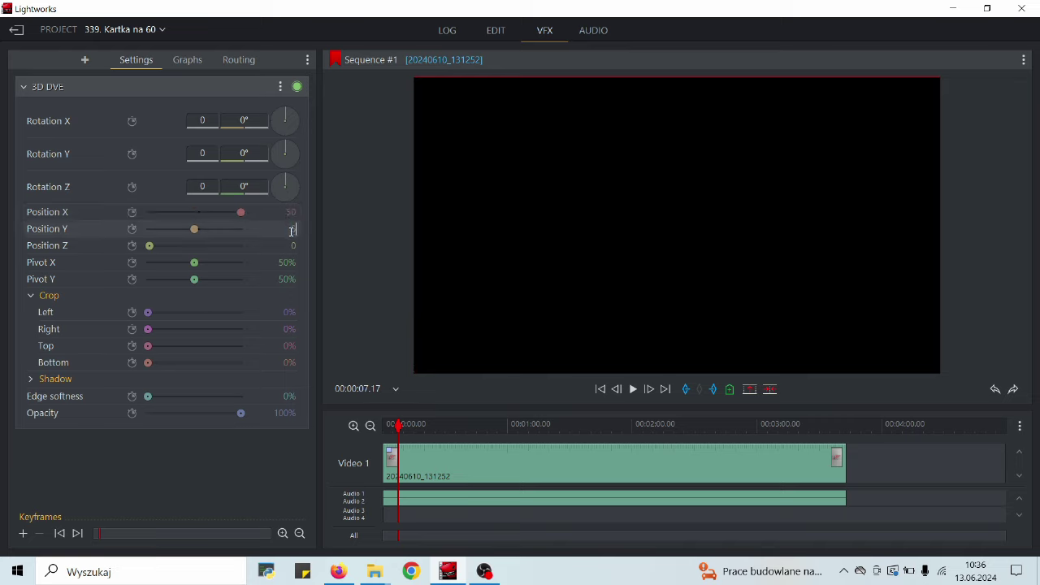
type("50")
left_click(291, 243)
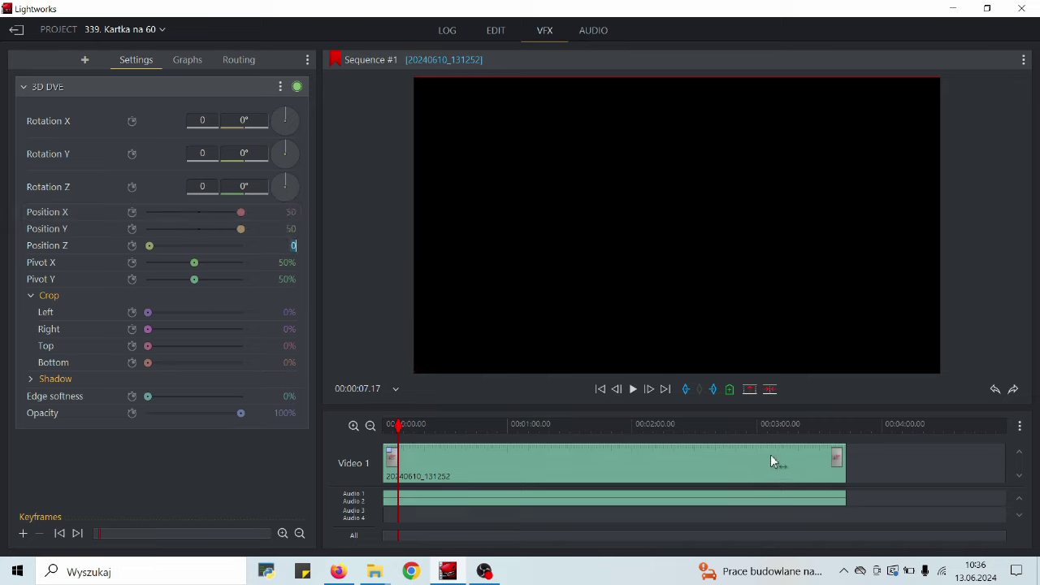
left_click(997, 396)
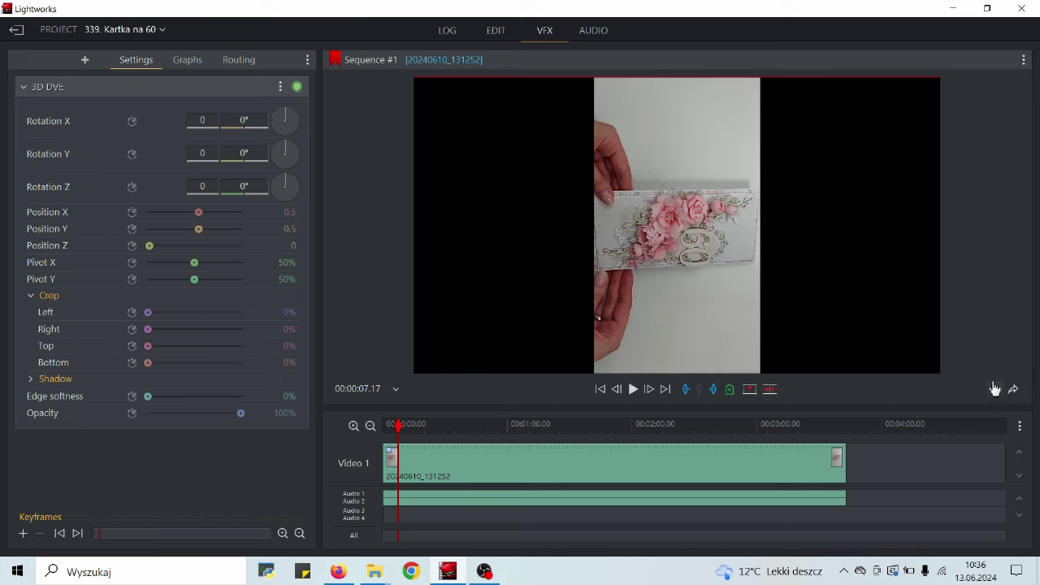
Try out the 3D DVE crop settings on the edges of the picture
mouse_move(569, 317)
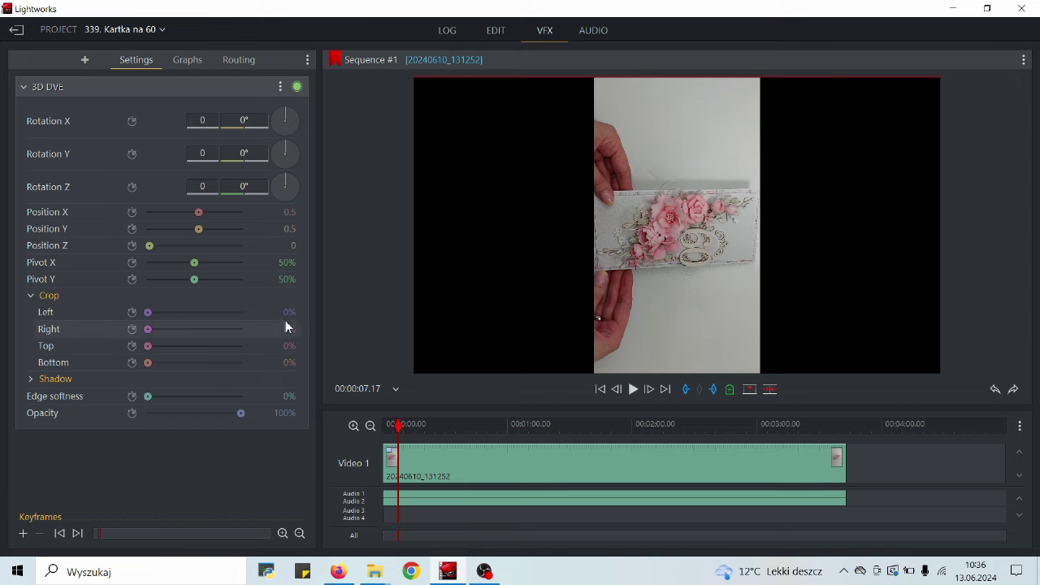
left_click_drag(148, 314, 126, 358)
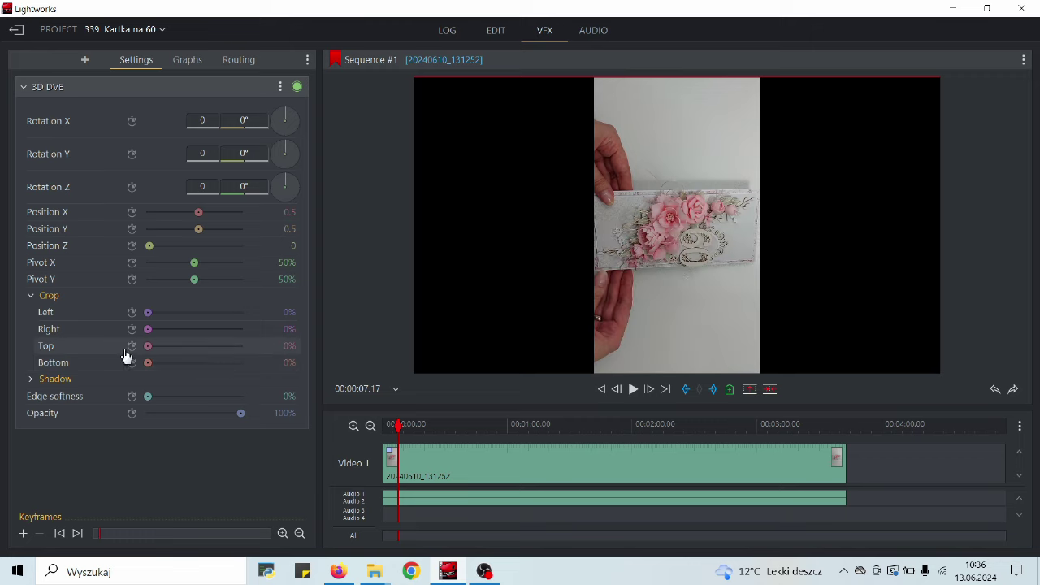
mouse_move(627, 347)
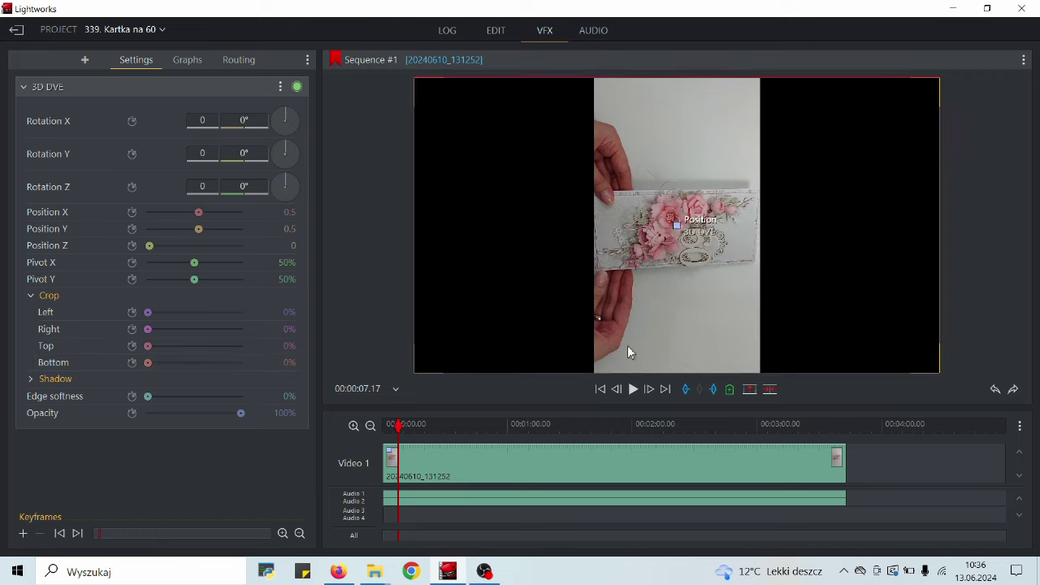
left_click_drag(146, 363, 124, 356)
Try a Rotation Z of 270°, and undo the changes back to before the 3D DVE effect was applied
left_click_drag(281, 185, 228, 186)
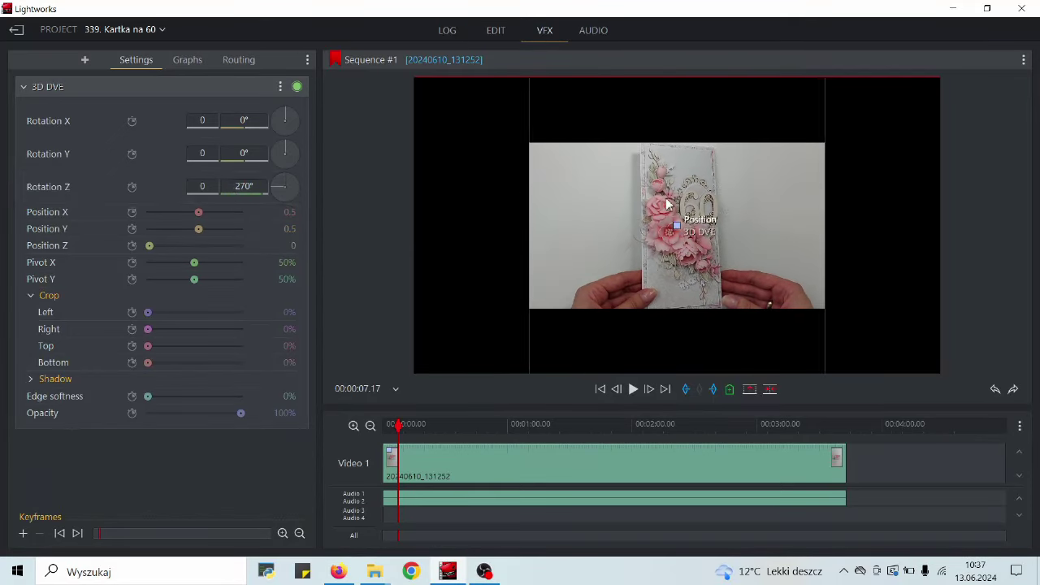
left_click(994, 390)
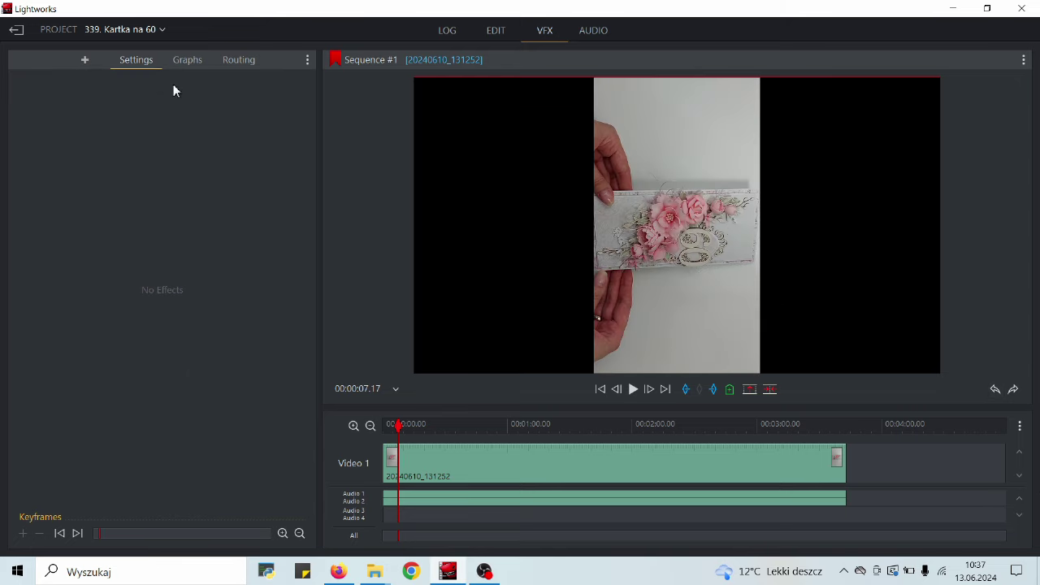
View the effect graphs, routing and settings of the clip, and return to the DVE effects
left_click(191, 61)
left_click(231, 63)
left_click(143, 61)
left_click(84, 60)
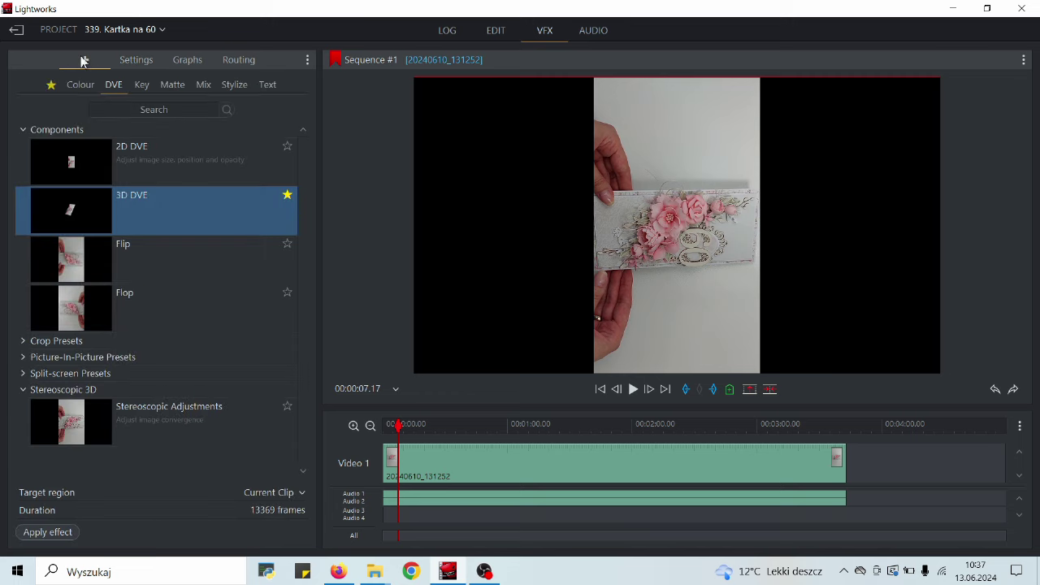
Apply the 3D DVE effect to the clip and set its Rotation Z to 270°
double_click(153, 214)
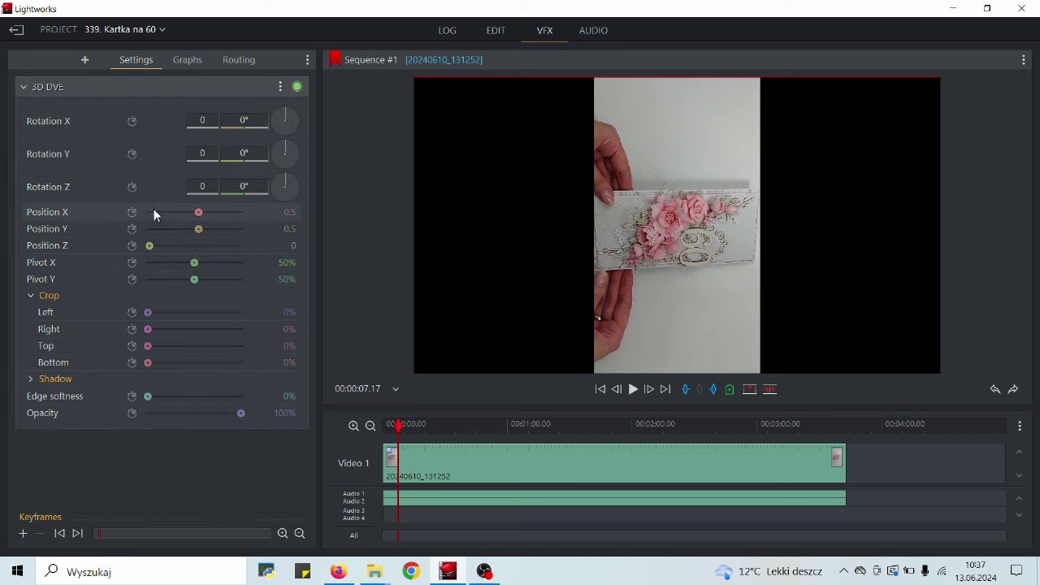
left_click_drag(290, 186, 287, 202)
type("0")
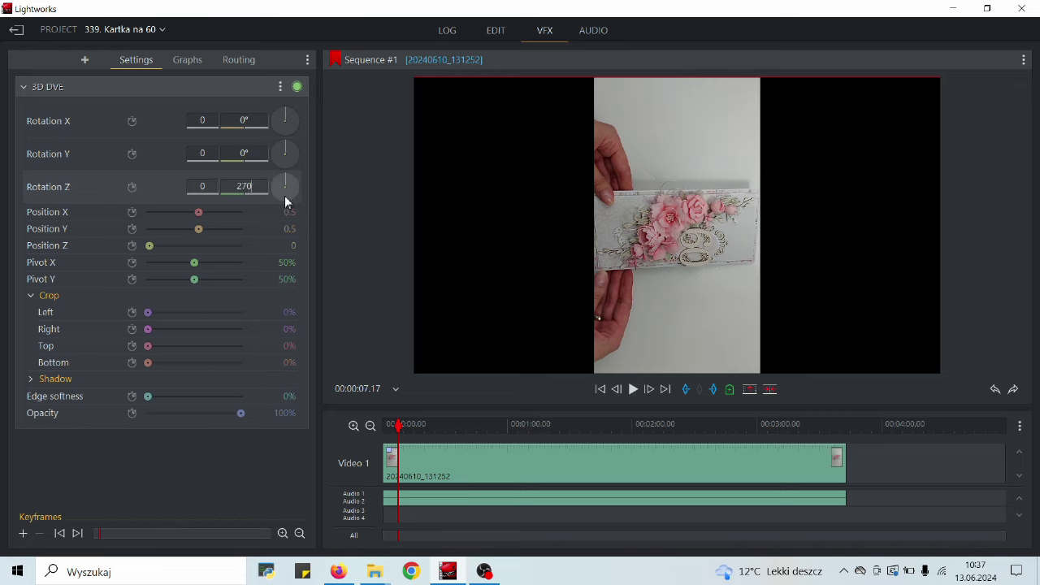
key("Return")
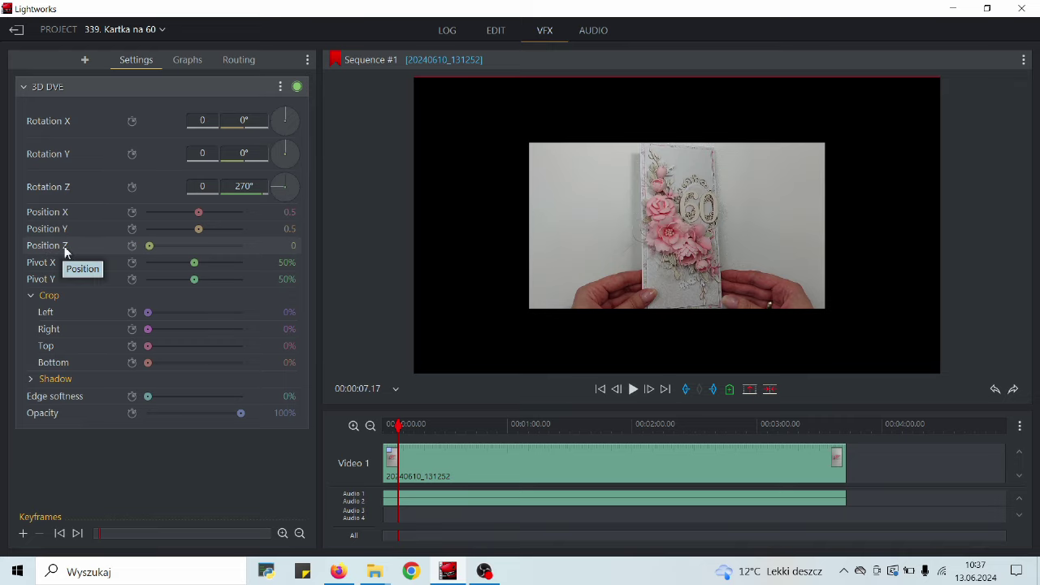
Try scaling the picture with Position Z values of about -0.8, about 1.6, 1 and 2
left_click_drag(152, 249, 151, 248)
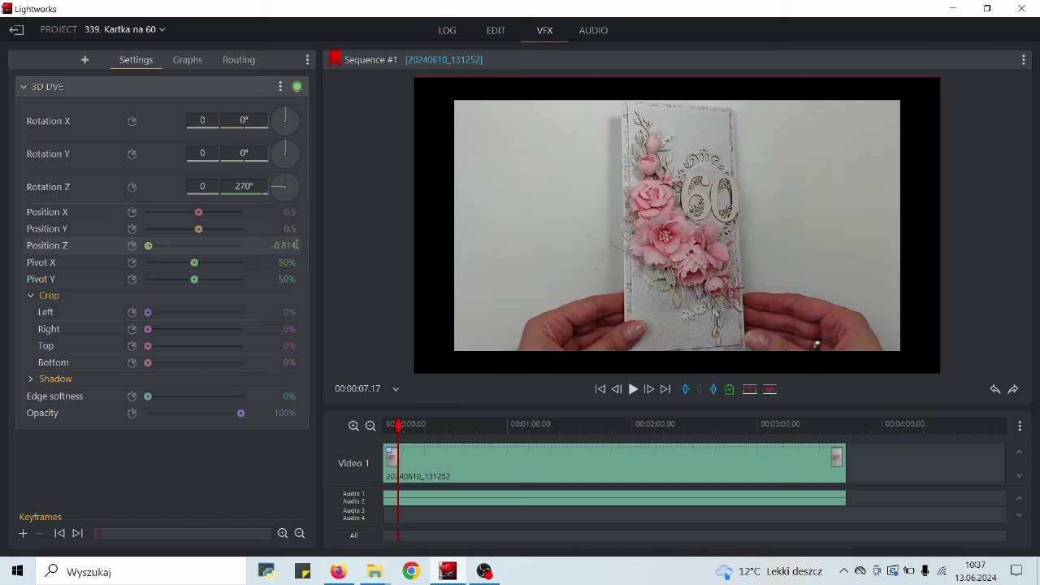
left_click(293, 246)
left_click_drag(148, 249, 151, 248)
left_click(264, 246)
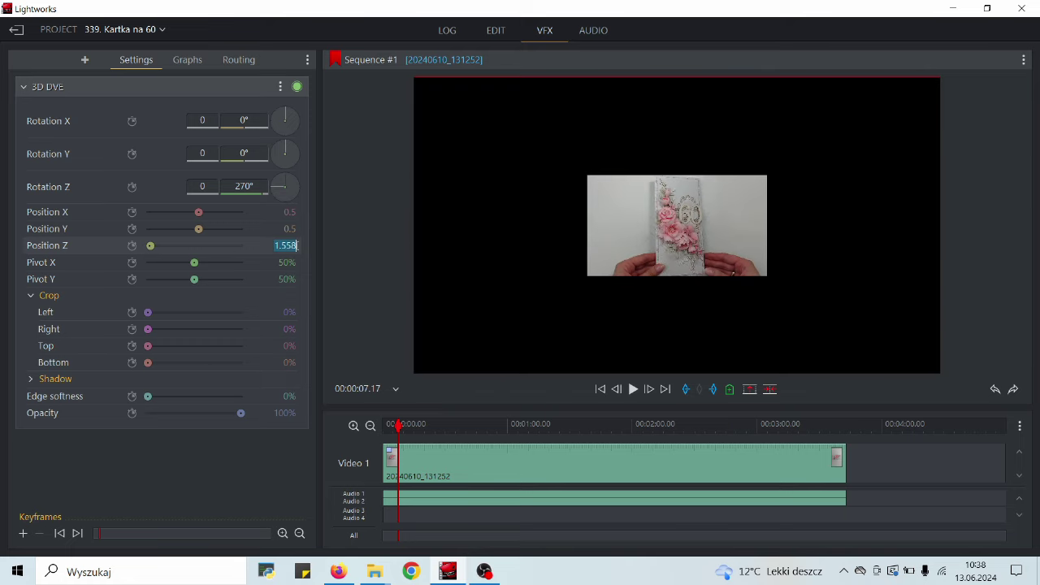
type("1")
key("Return")
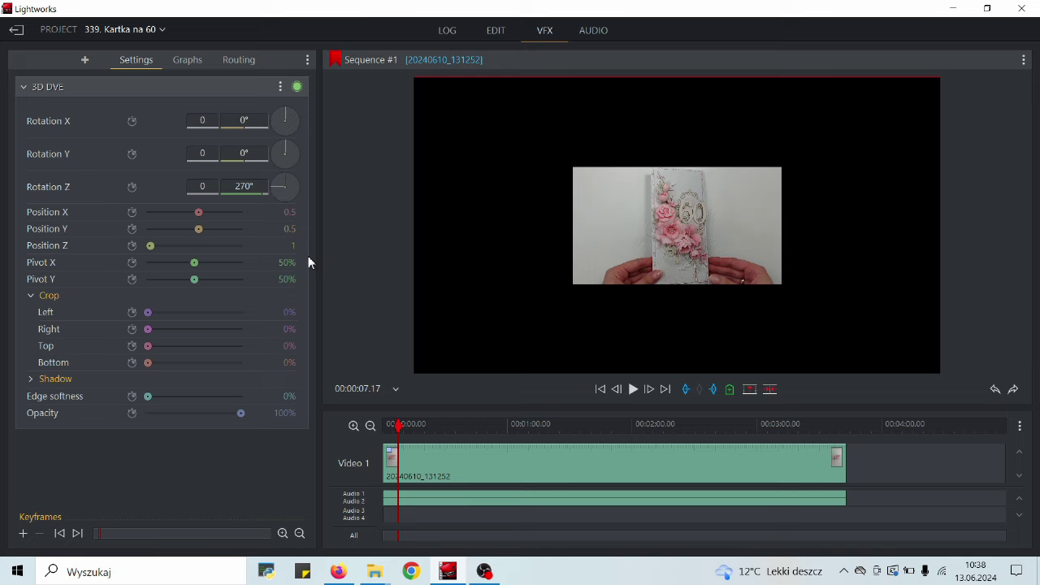
type("2")
key("Return")
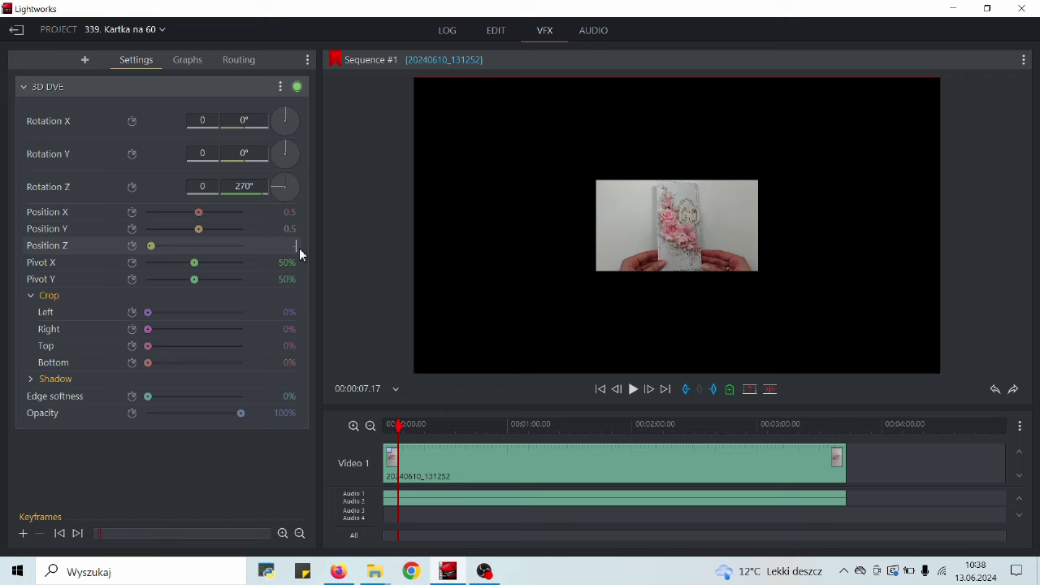
Set Position Z to -1.1 and check the picture at several points along the timeline, including past the clip's end
type("-1.1")
key("Return")
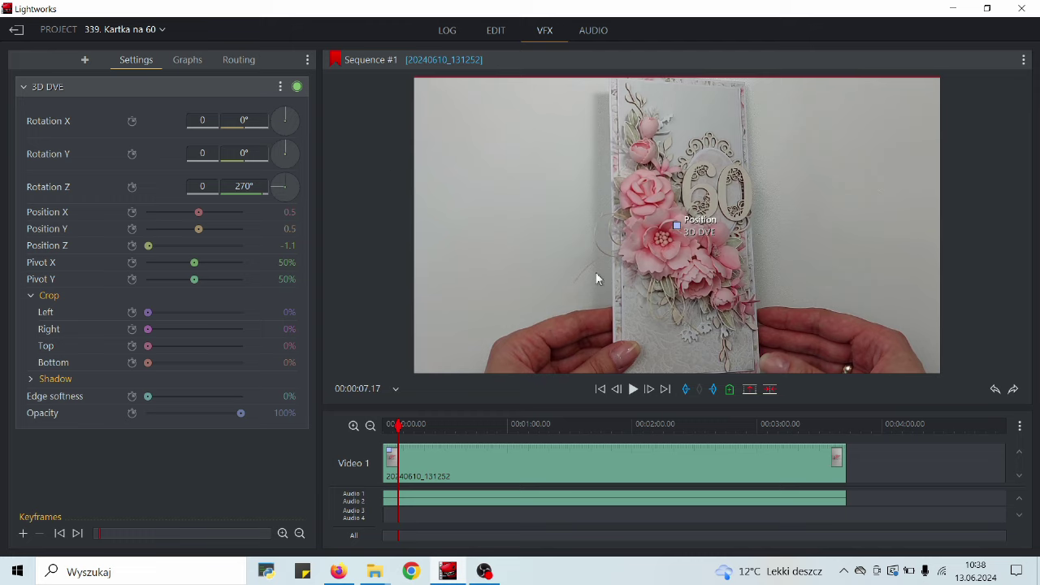
left_click(446, 424)
left_click(528, 426)
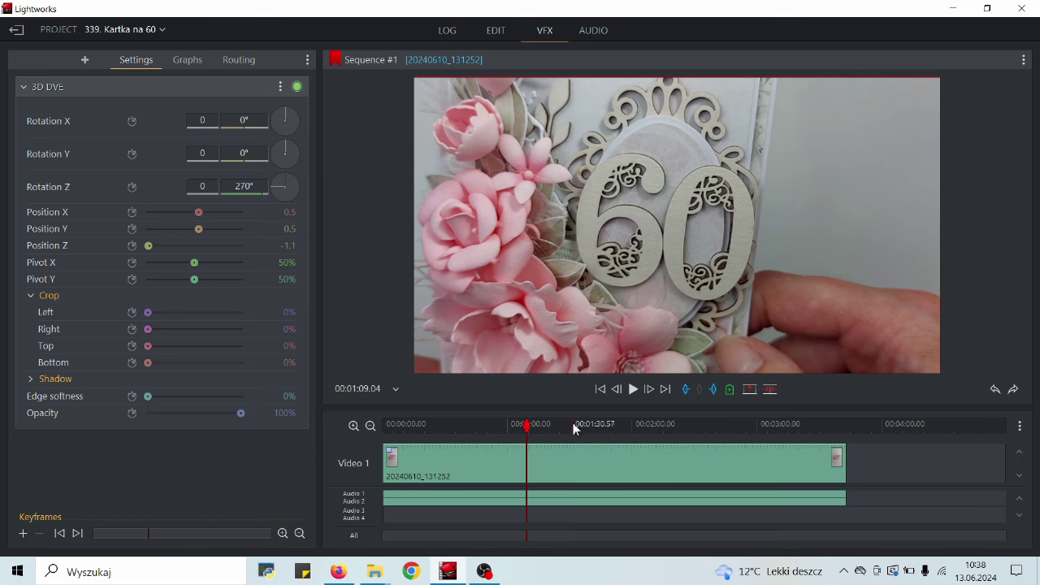
left_click(904, 430)
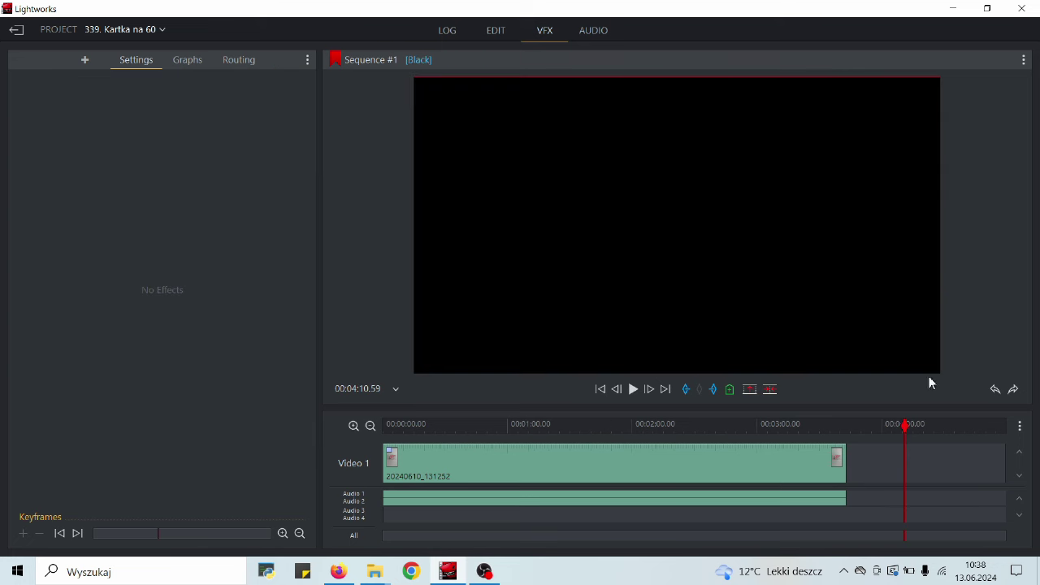
Check the enlarged picture around the middle and beginning of the clip, and return to its first frame
left_click(704, 429)
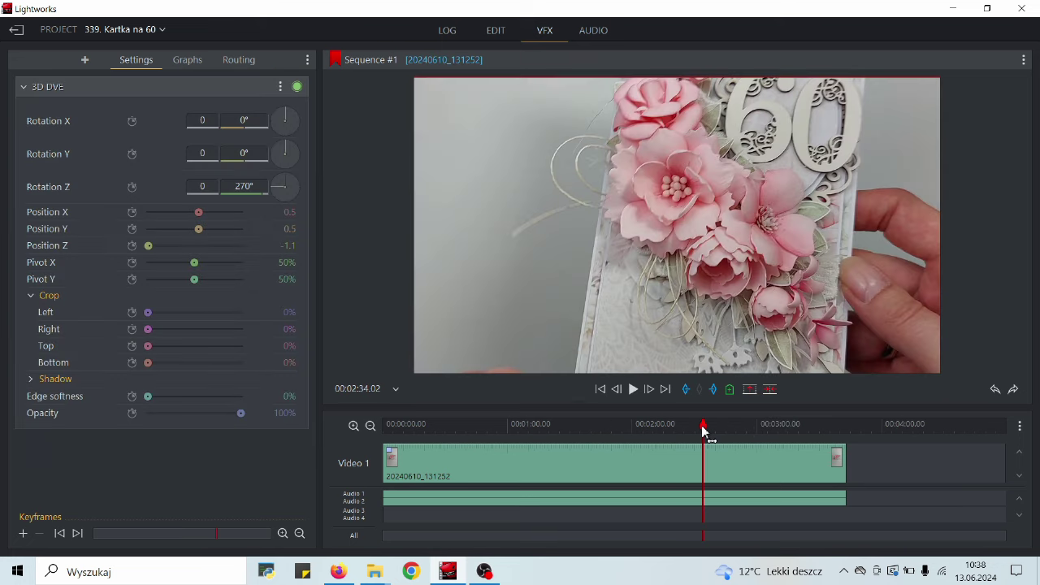
mouse_move(658, 330)
mouse_move(699, 358)
mouse_move(629, 317)
left_click(448, 426)
left_click_drag(430, 430, 306, 424)
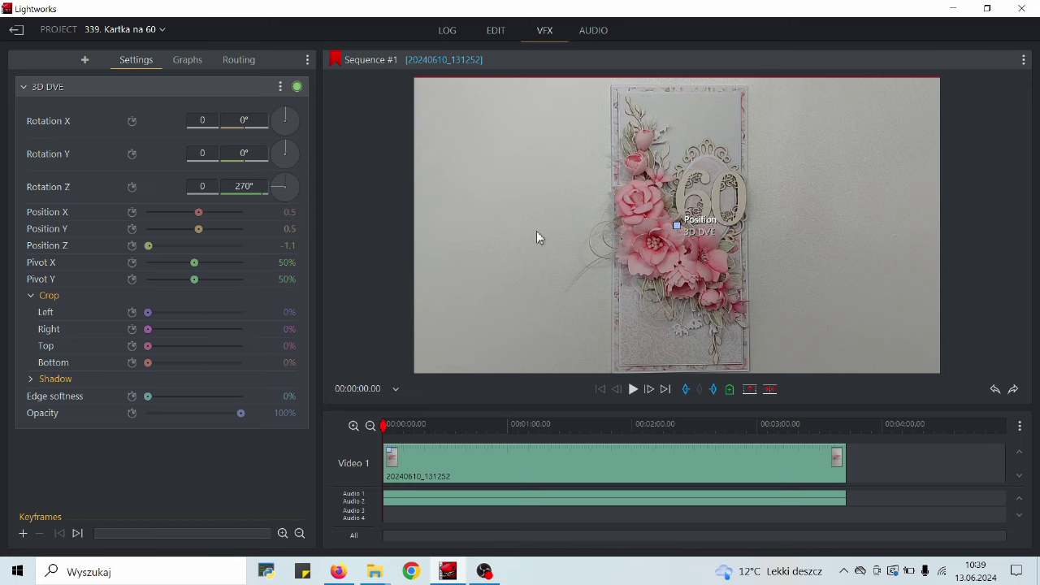
Look through the Favourites, Matte, Mix, Stylize, DVE, Key and Colour effect categories
left_click(85, 65)
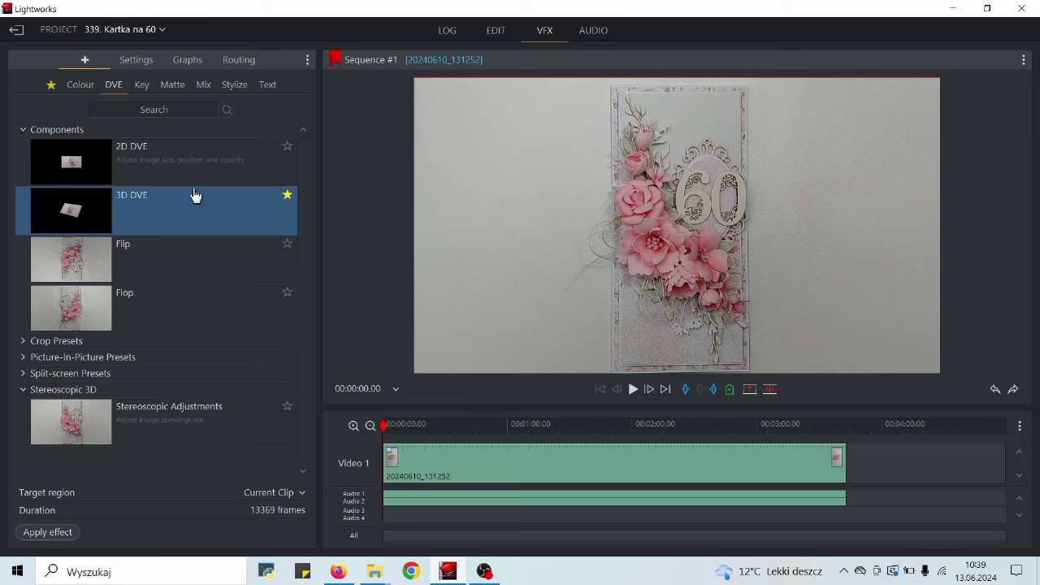
left_click(48, 90)
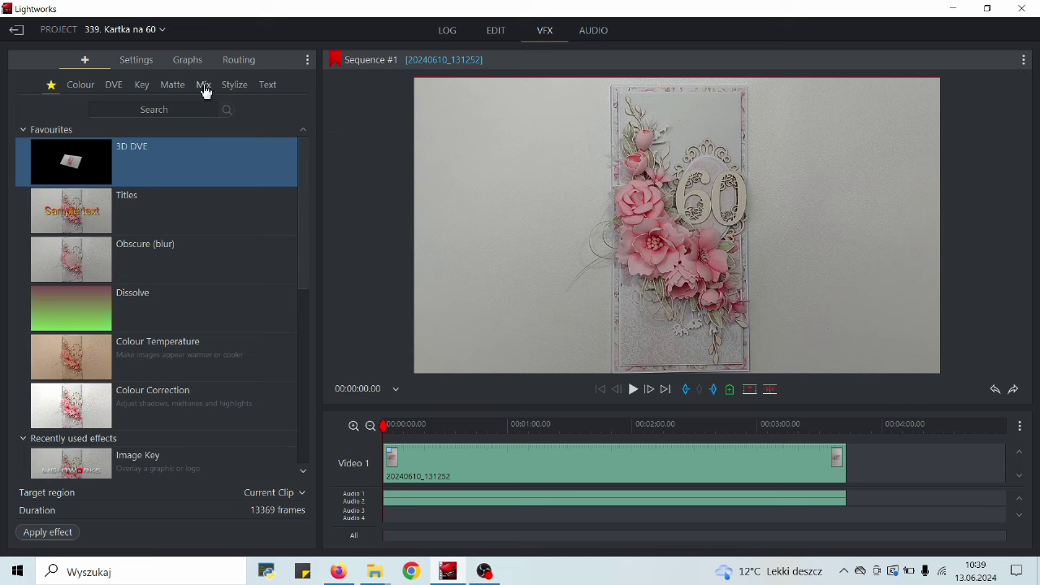
left_click(170, 87)
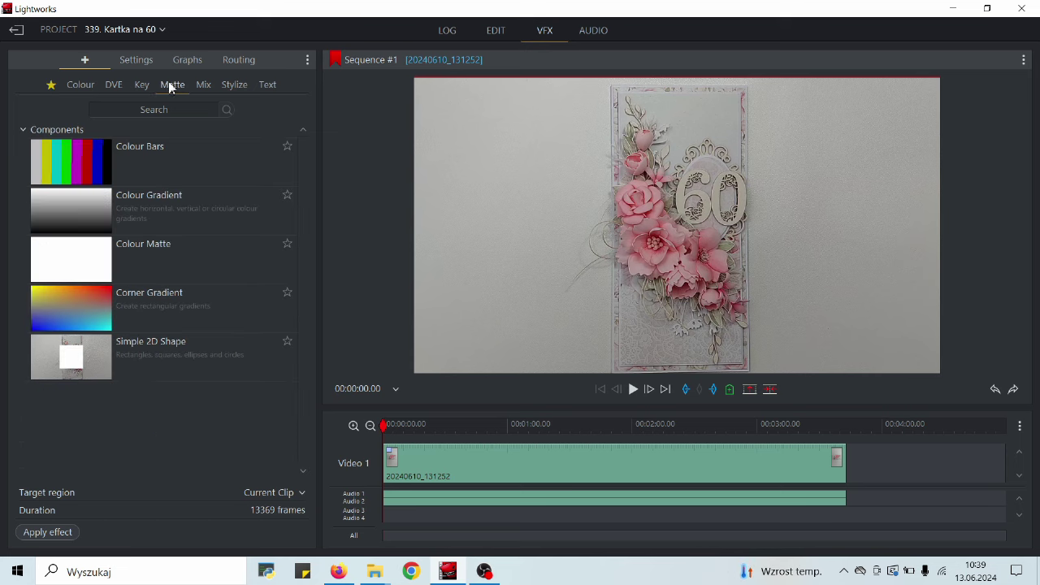
left_click(204, 89)
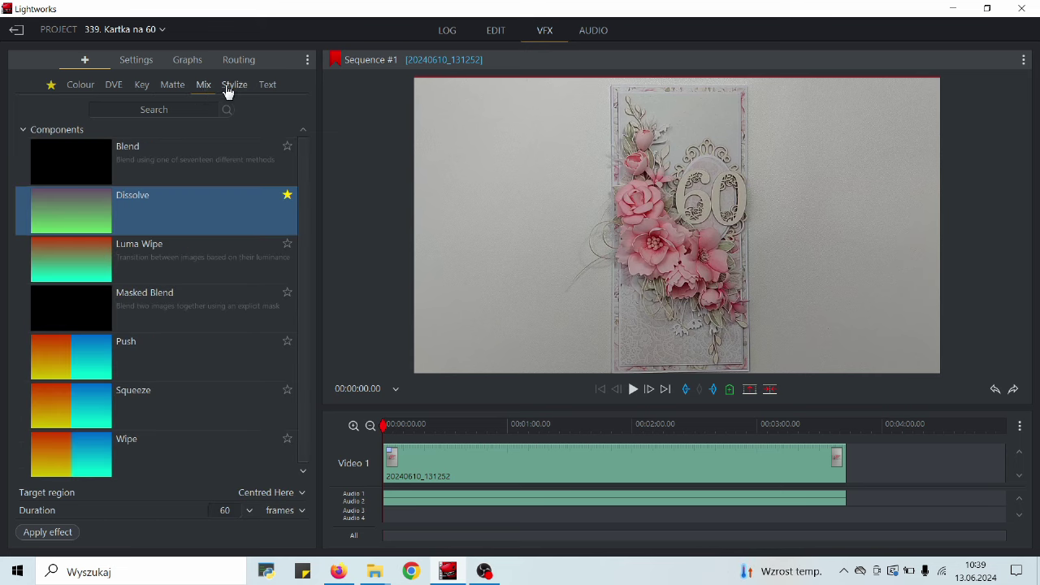
left_click(228, 87)
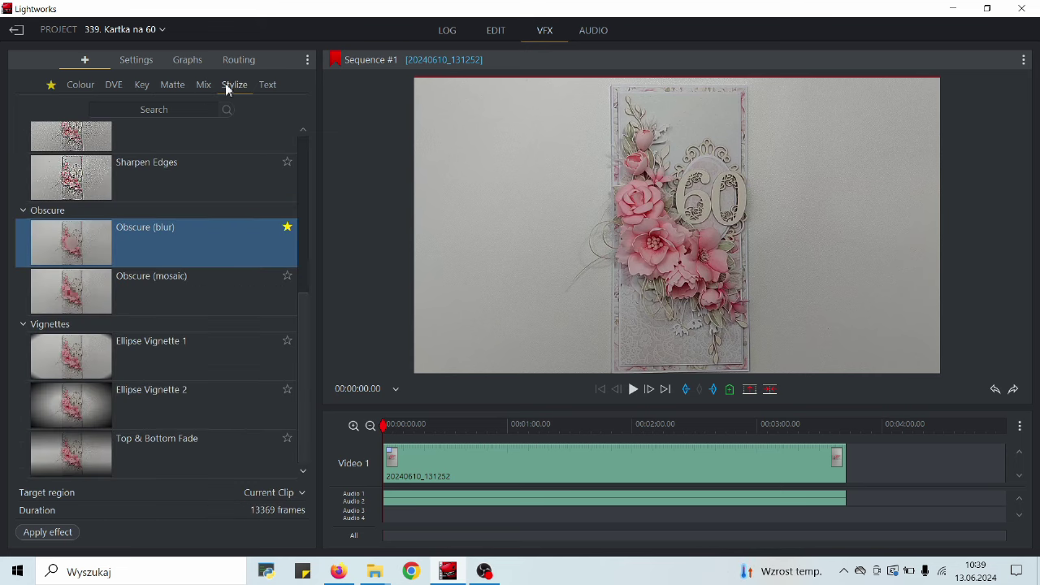
left_click(122, 89)
left_click(137, 91)
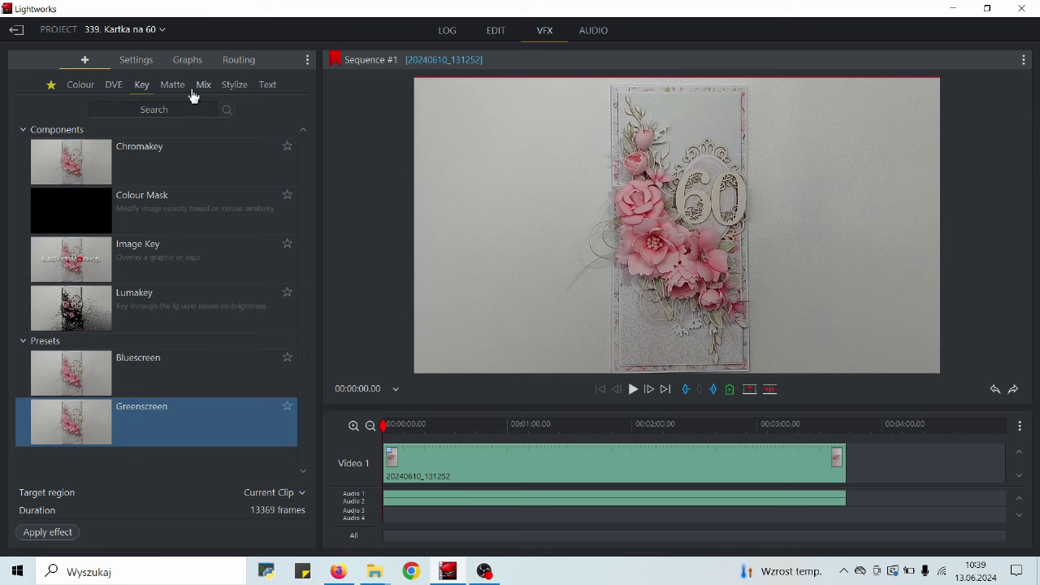
left_click(81, 85)
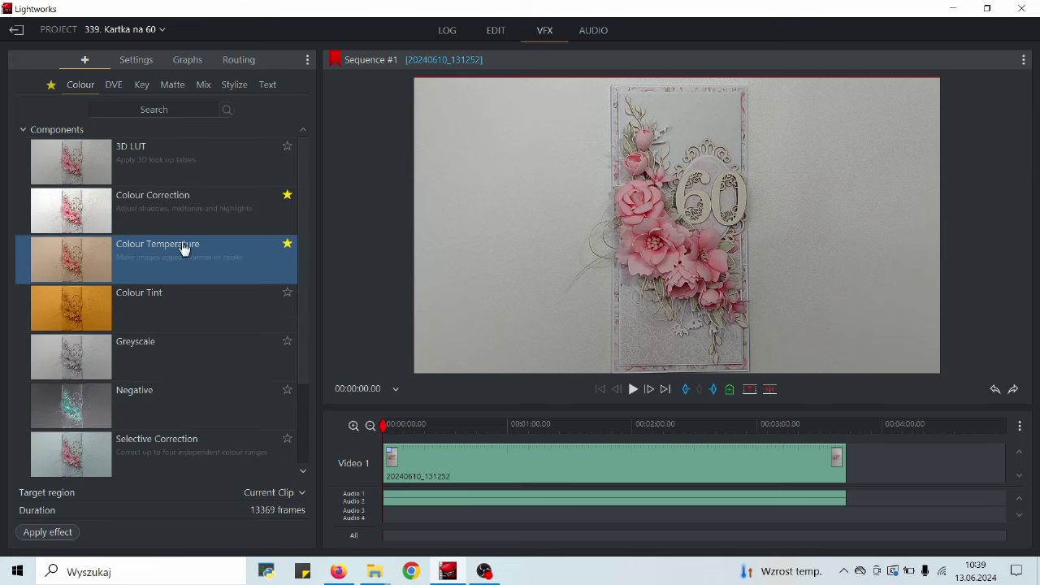
Apply Colour Correction and try hues of about 279° for shadows, 155° for midtones and 24° for highlights, and undo them
double_click(156, 211)
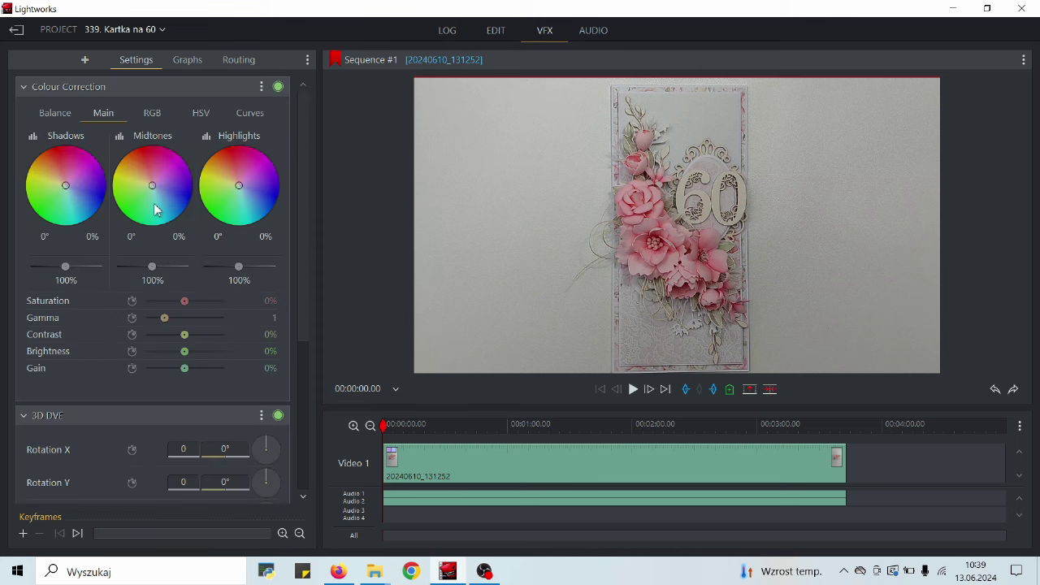
left_click_drag(70, 192, 75, 183)
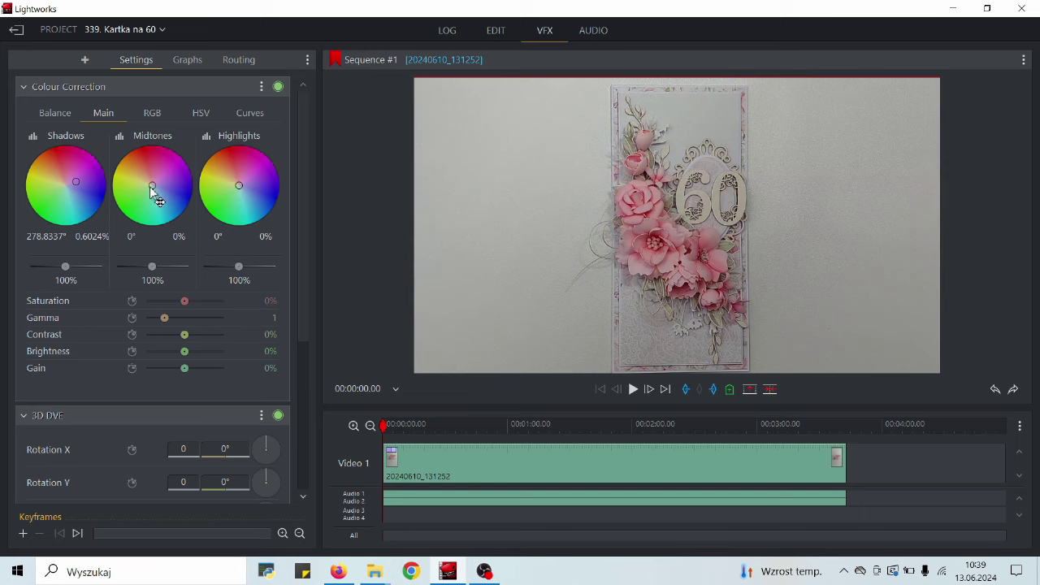
mouse_move(152, 191)
left_mouse_down()
mouse_move(146, 224)
mouse_move(148, 204)
left_mouse_up()
left_click(239, 186)
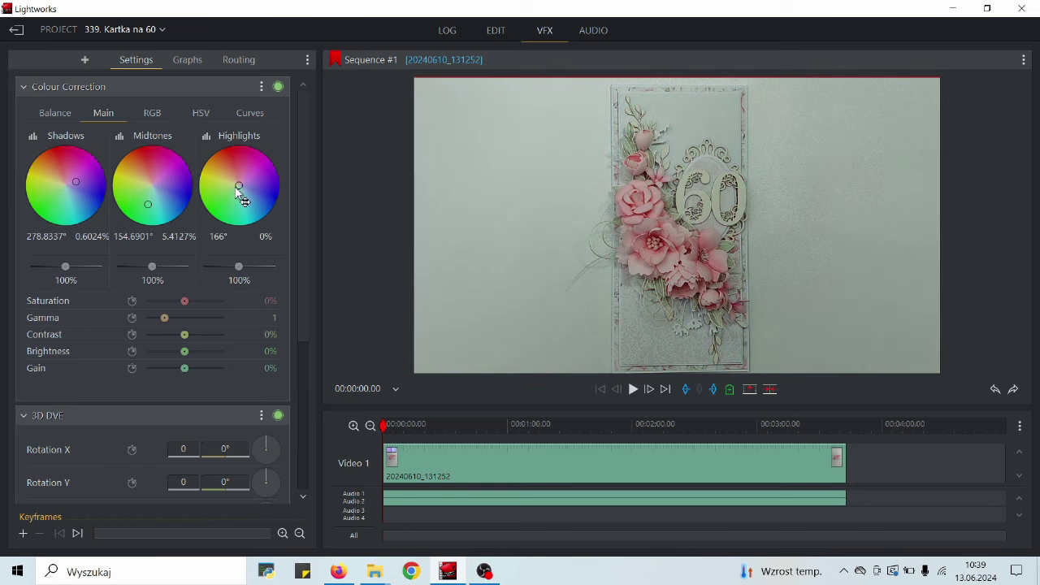
left_click_drag(242, 198, 223, 168)
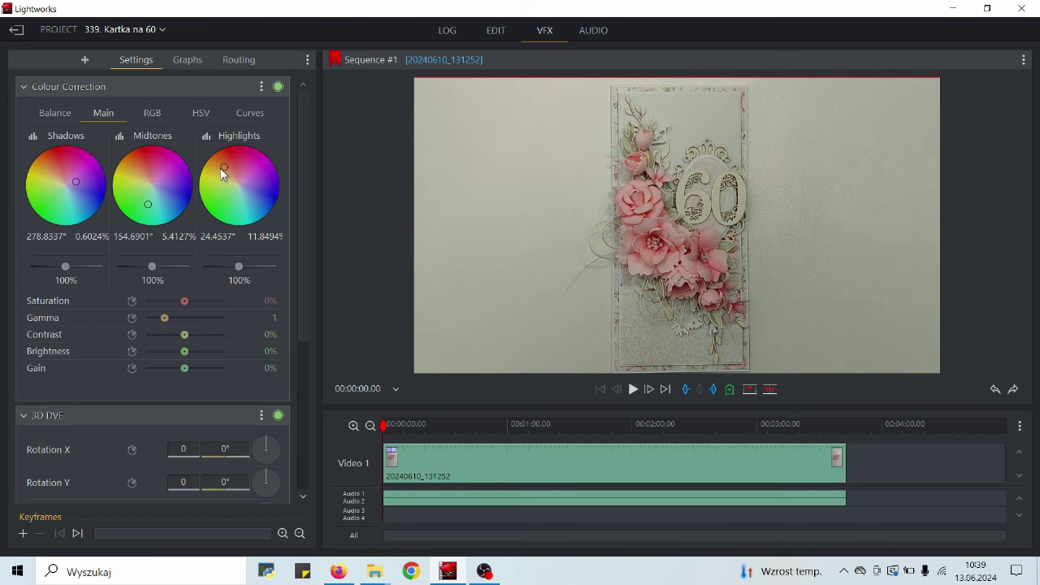
left_click(996, 391)
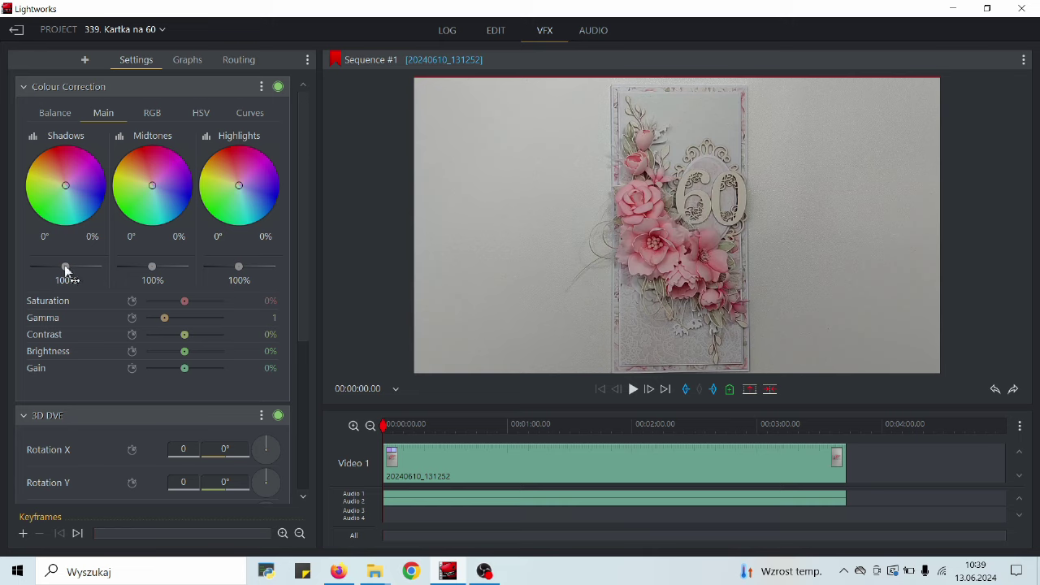
Try extreme tonal brightness, with shadows and midtones at 150% and all three ranges at 50%, and undo the Colour Correction effect
left_click_drag(65, 267, 105, 285)
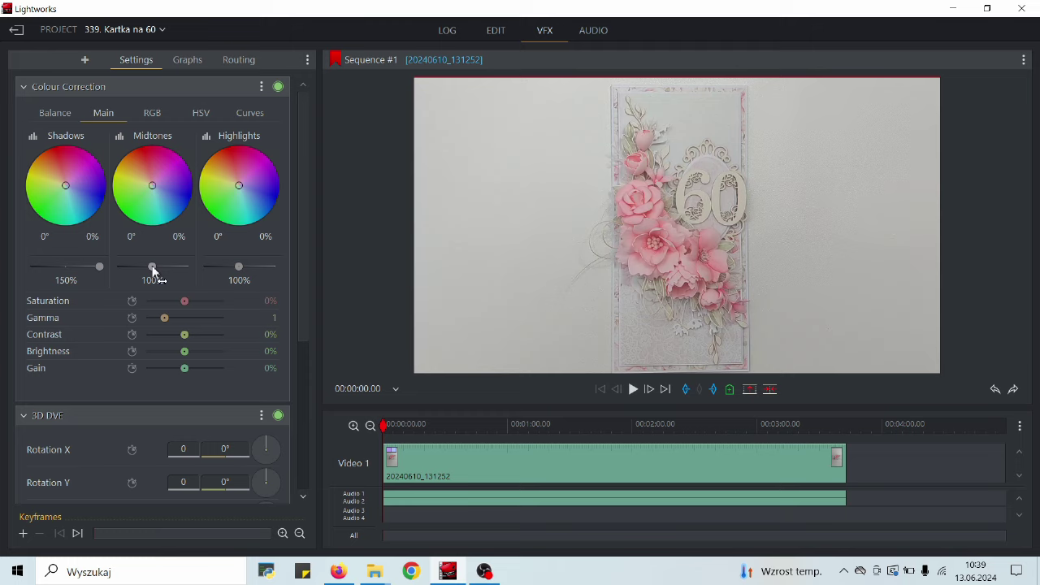
left_click_drag(152, 269, 186, 269)
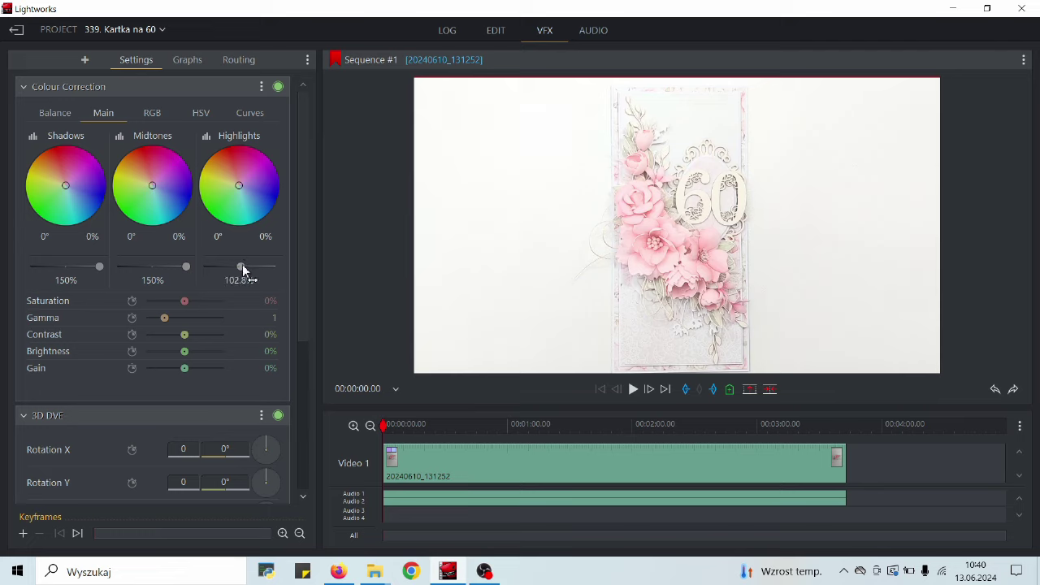
left_click_drag(242, 271, 7, 261)
left_click_drag(98, 268, 2, 269)
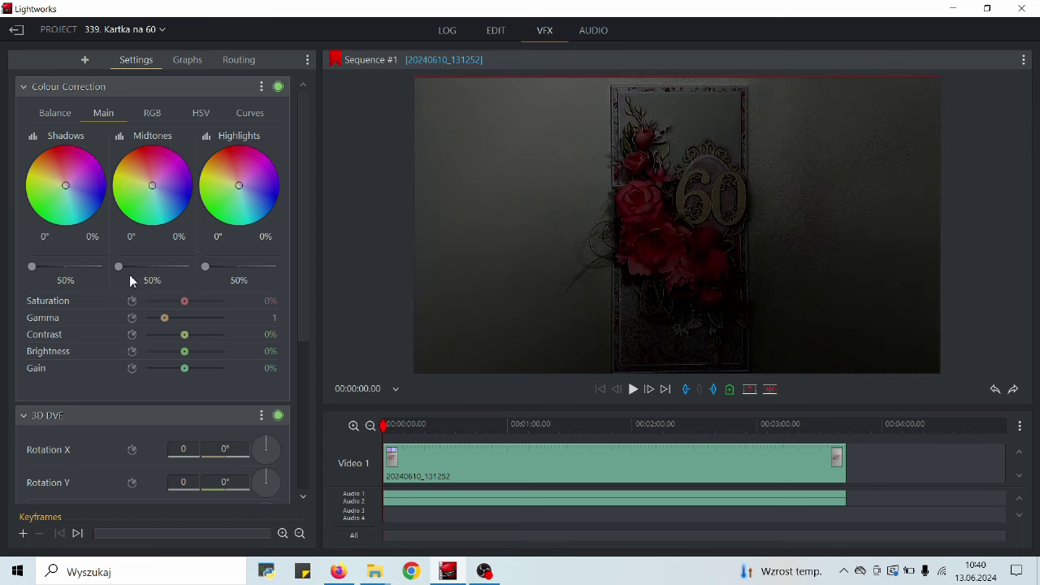
left_click(994, 390)
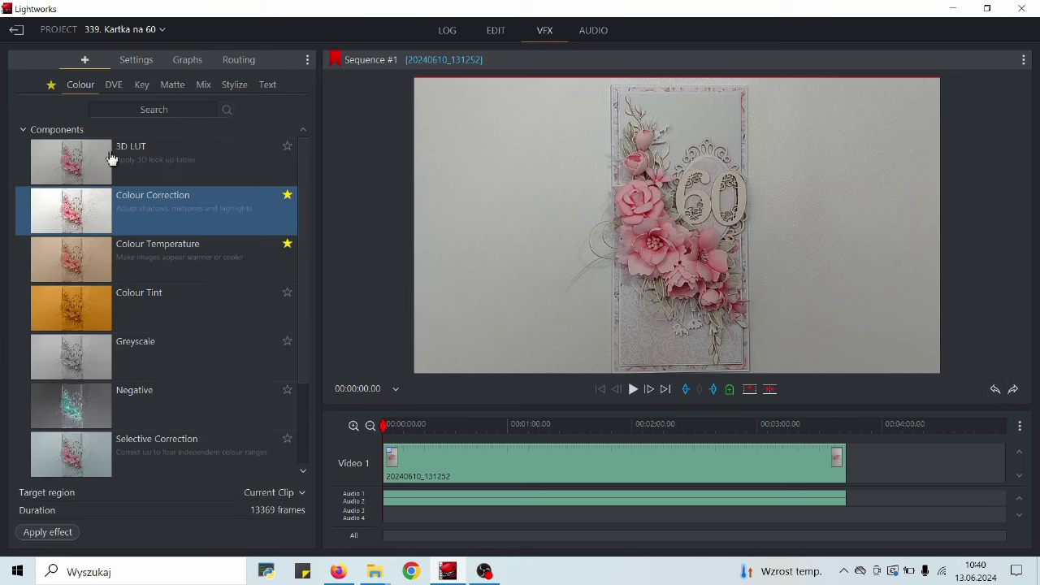
Apply Colour Correction to the clip with brightness of 120% for shadows, 110% for midtones and 105% for highlights
double_click(153, 214)
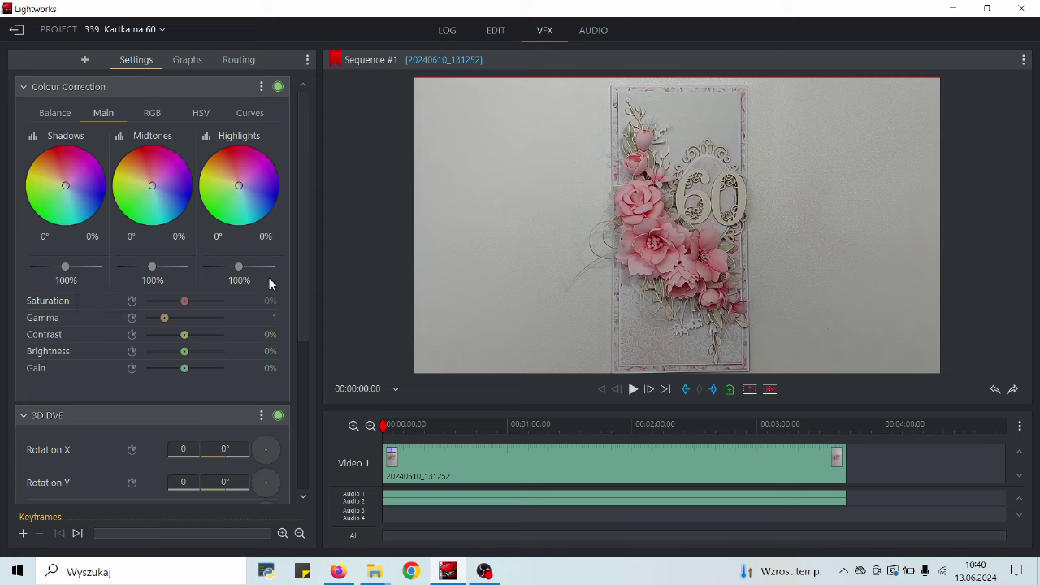
mouse_move(525, 238)
left_click(83, 284)
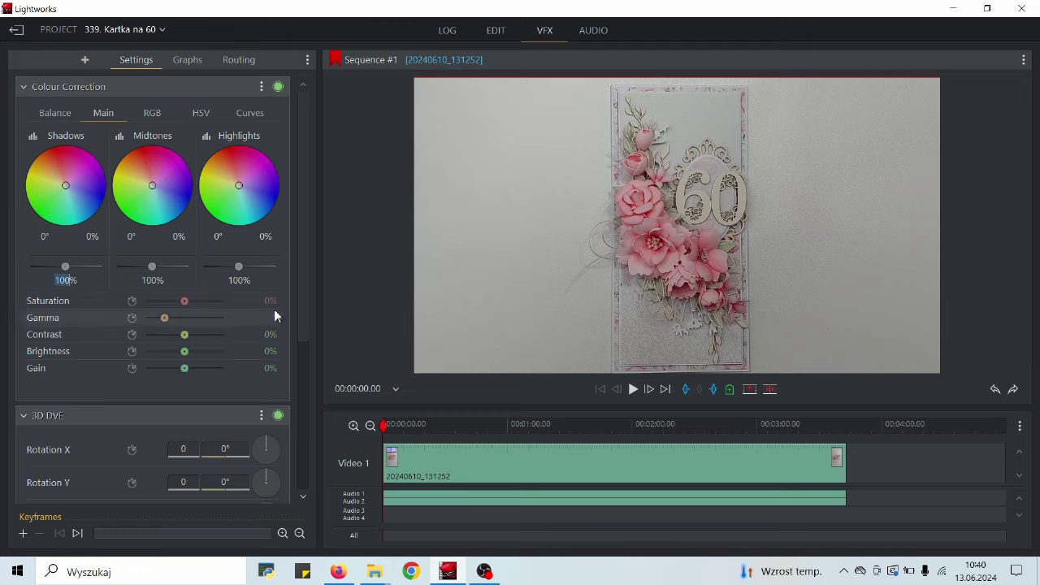
type("120")
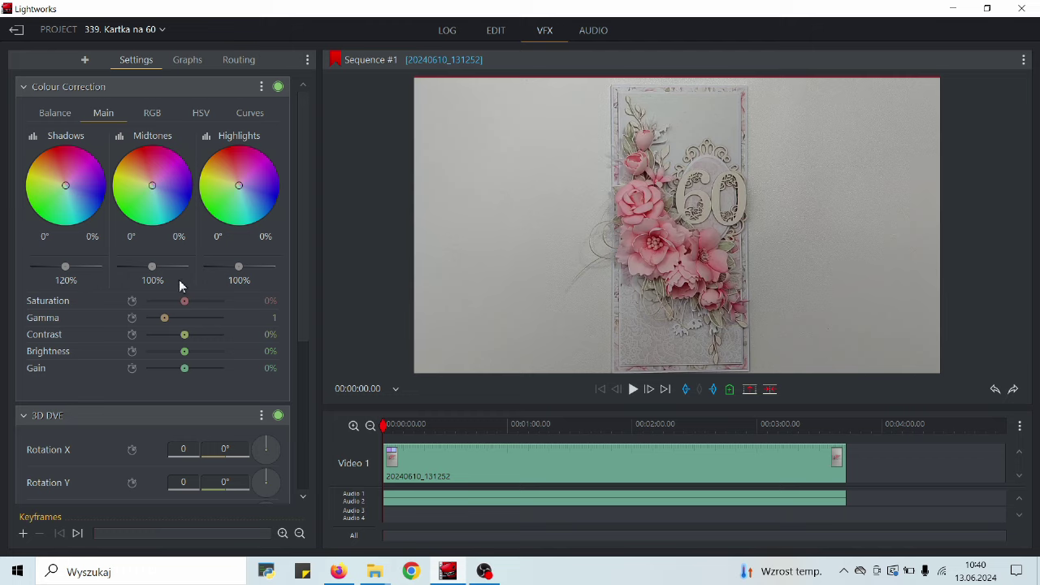
left_click(170, 281)
type("11")
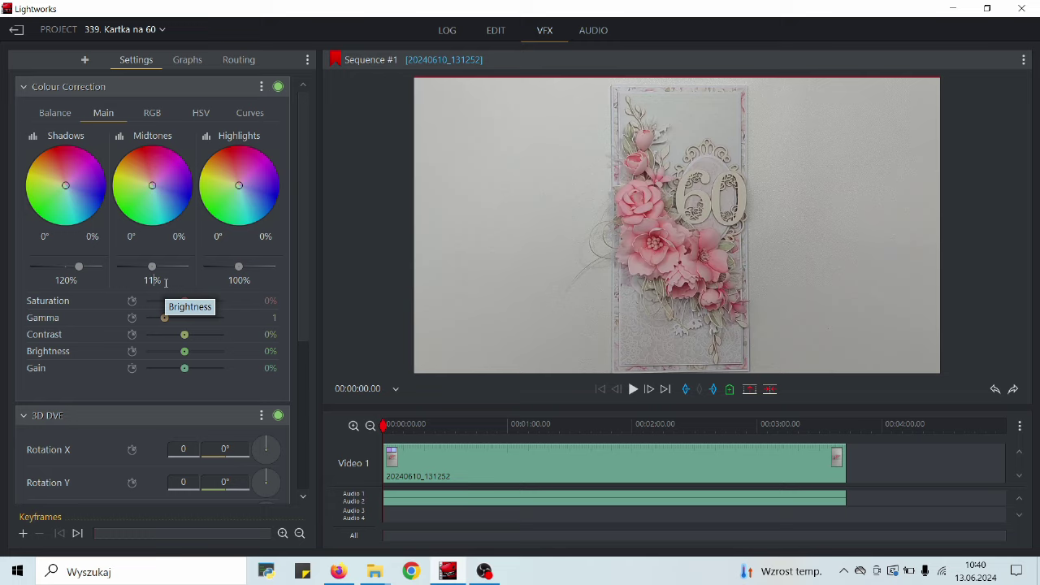
key("Return")
left_click(253, 287)
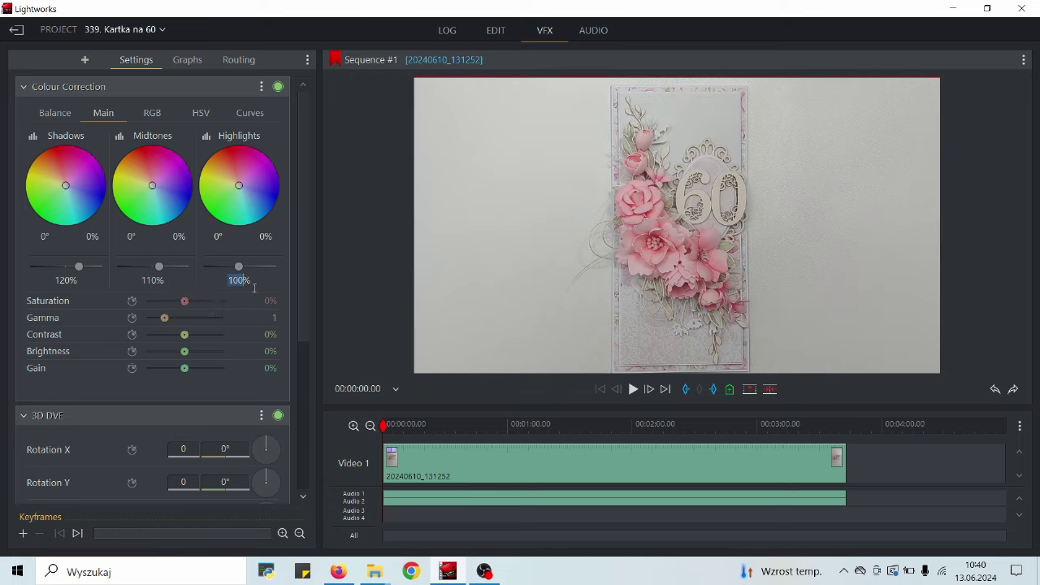
type("105")
Undo the colour correction back to the 3D DVE effect alone to compare with the uncorrected picture
mouse_move(464, 261)
left_click(994, 389)
left_click(995, 389)
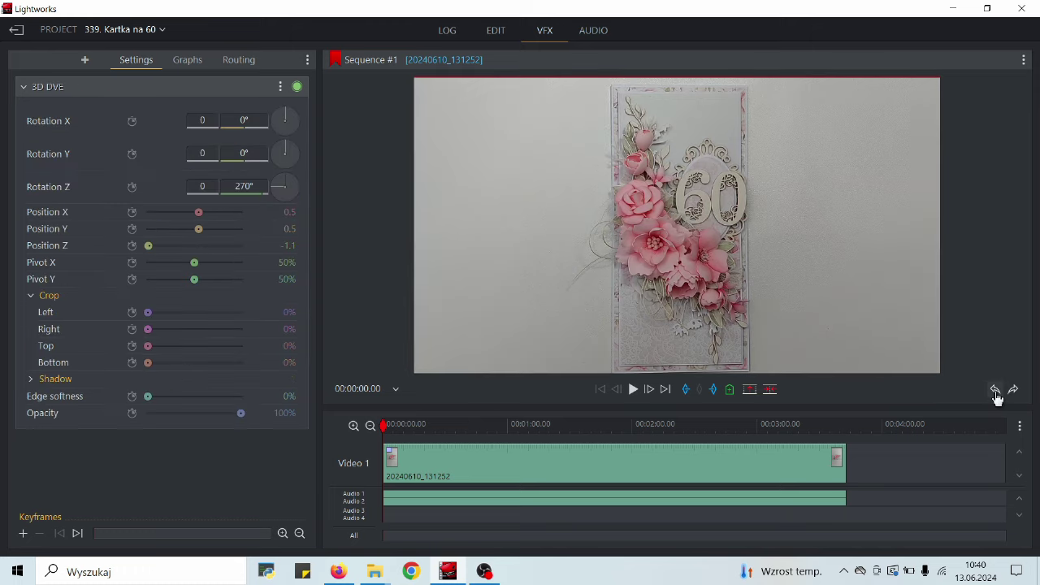
left_click(996, 391)
left_click(1014, 392)
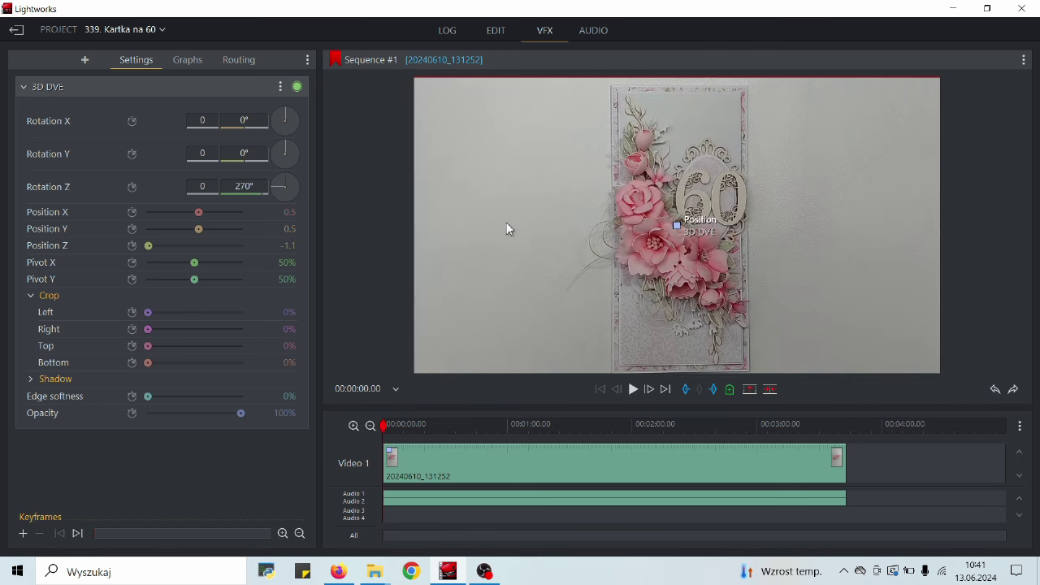
Reapply Colour Correction and set the brightness to 120% for shadows, 110% for midtones and 105% for highlights
left_click(84, 59)
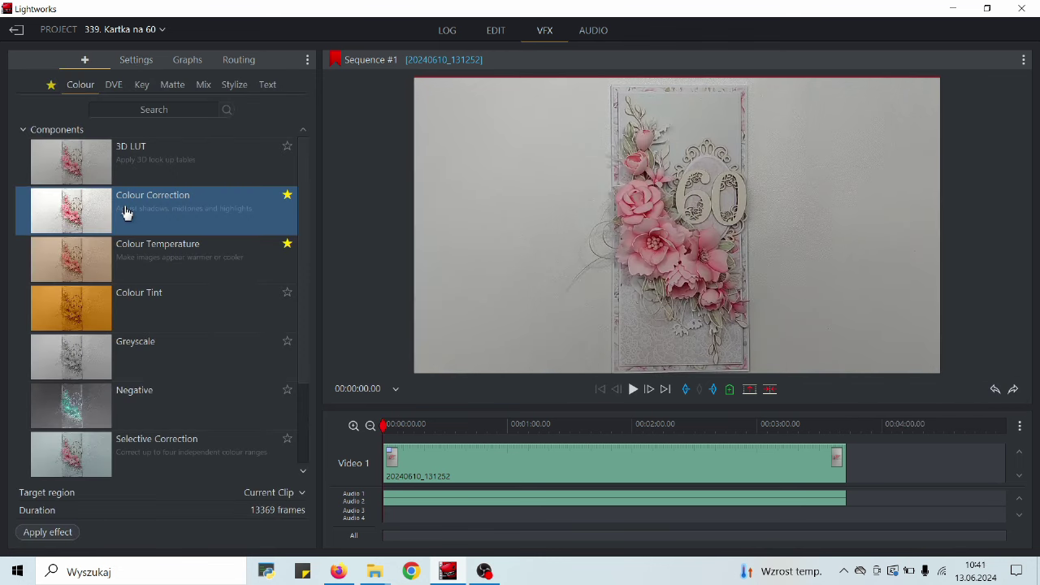
double_click(126, 213)
left_click(65, 280)
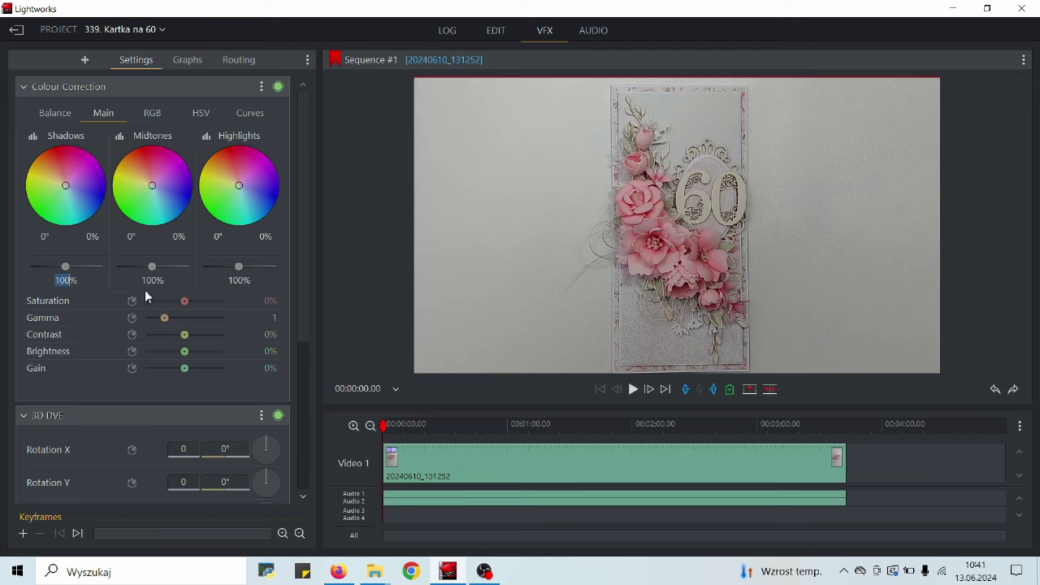
type("120")
left_click(172, 280)
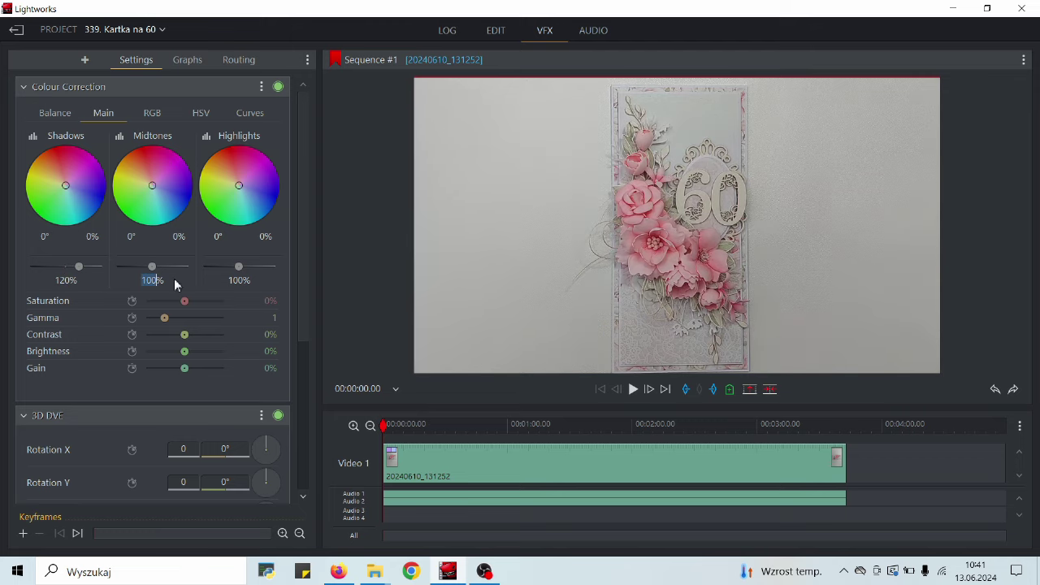
type("110")
left_click(258, 279)
type("10")
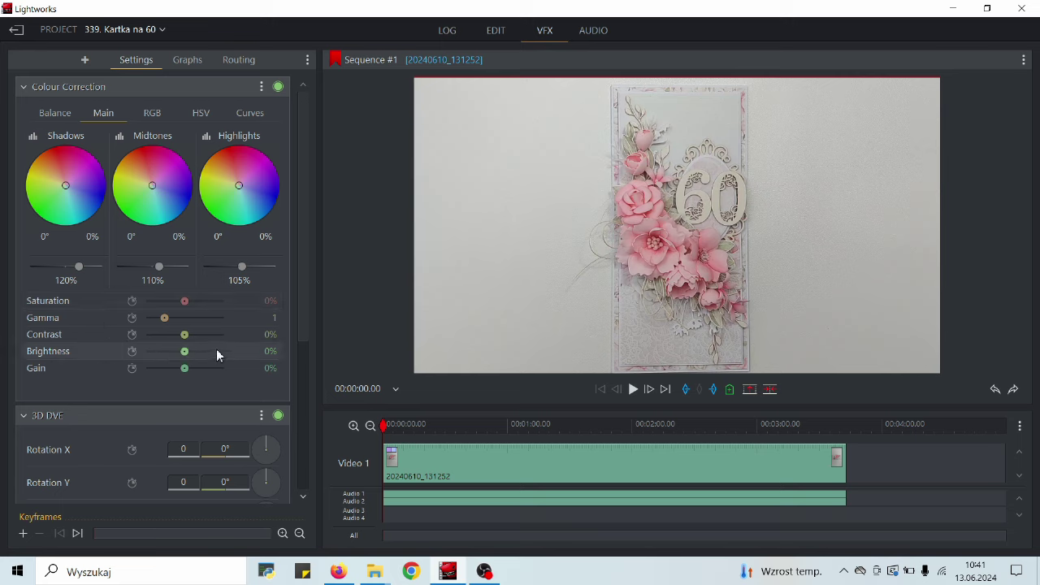
Set the Colour Correction's Saturation, Contrast and Brightness to 5% each
left_click(275, 301)
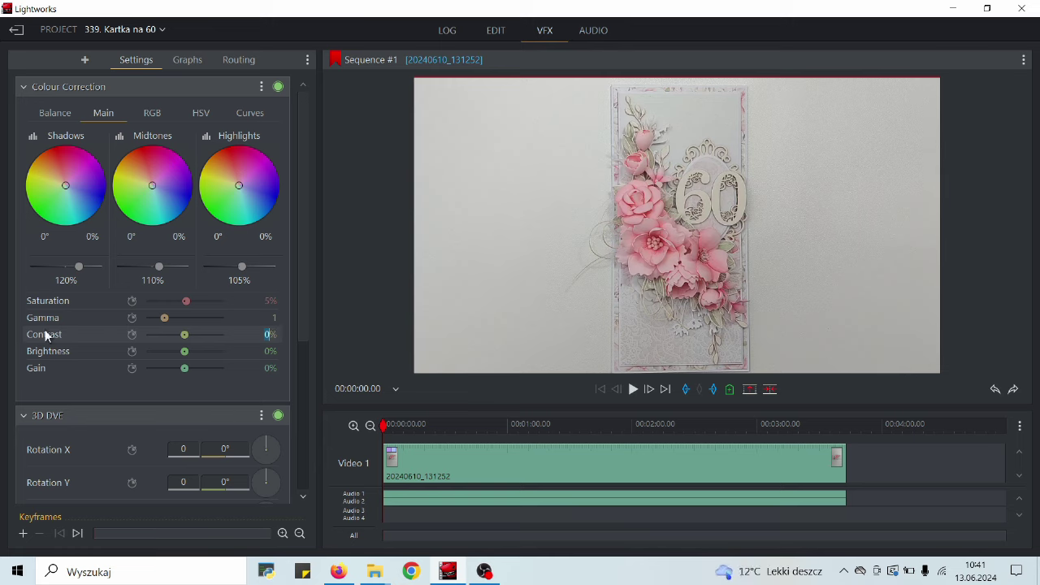
type("5")
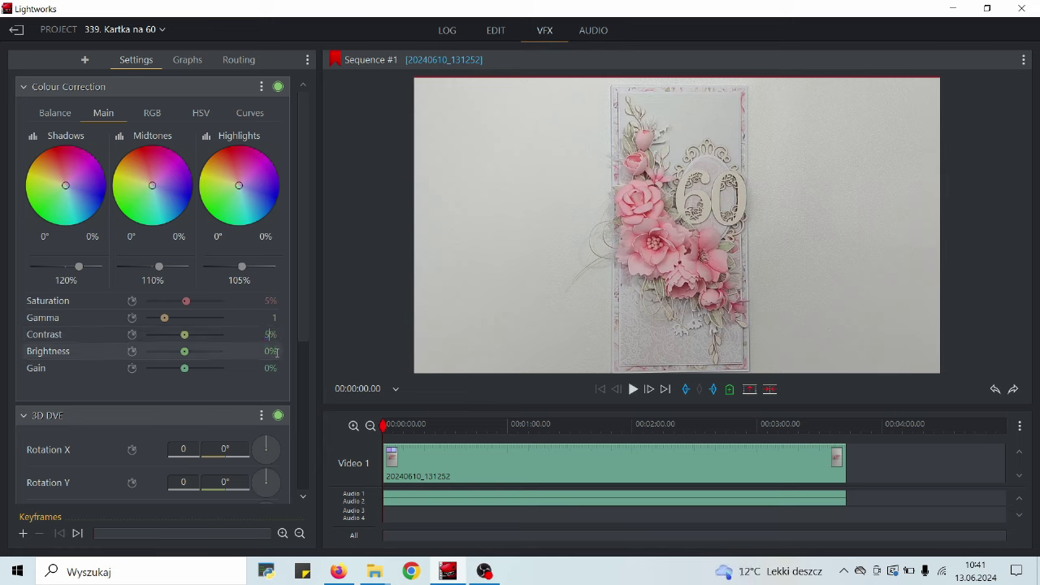
key("Return")
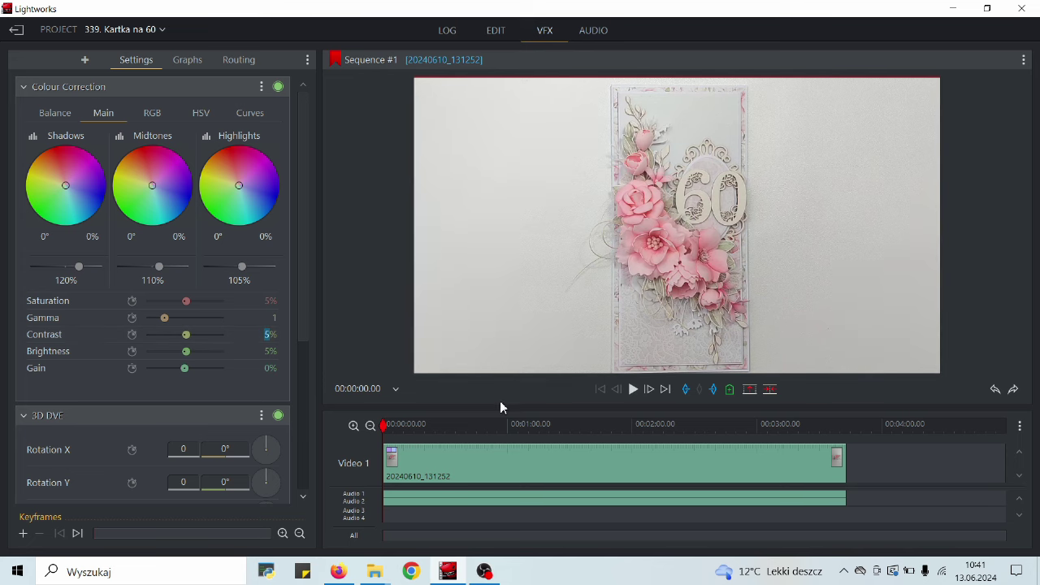
Set the overall Brightness to 7% while checking the picture at several points along the clip
left_click_drag(446, 425, 462, 425)
left_click_drag(537, 429, 689, 426)
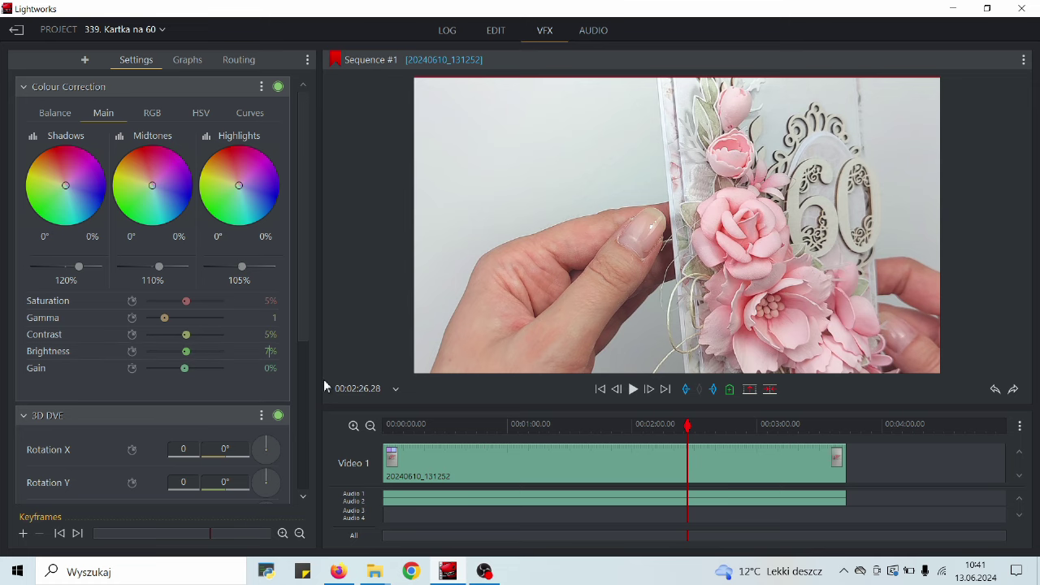
left_click(440, 425)
left_click(404, 425)
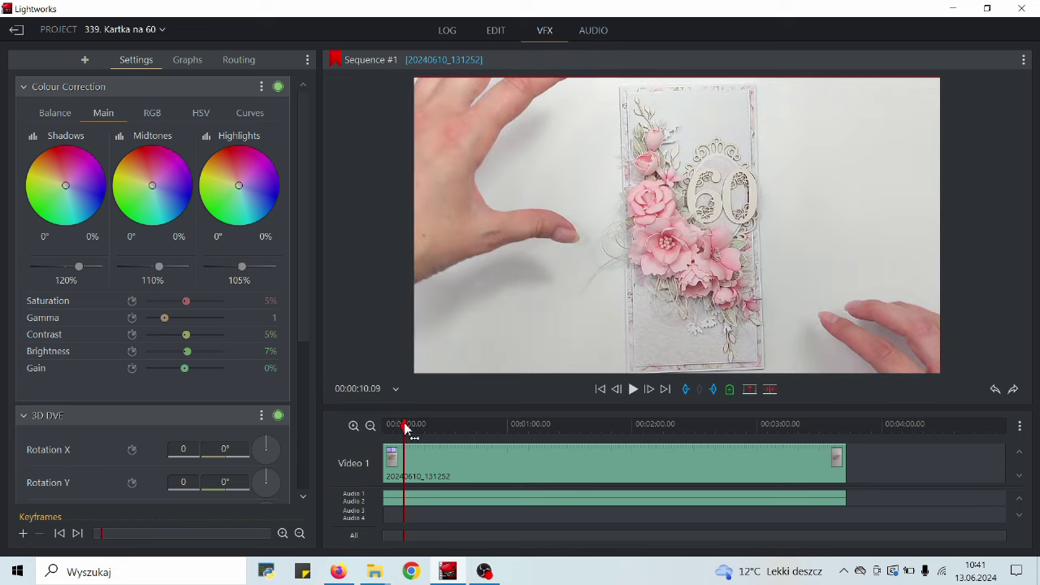
Set the highlights' brightness to 110% and check the picture at further points in the clip
left_click(245, 281)
type("110")
key("Return")
left_click(483, 425)
left_click(599, 424)
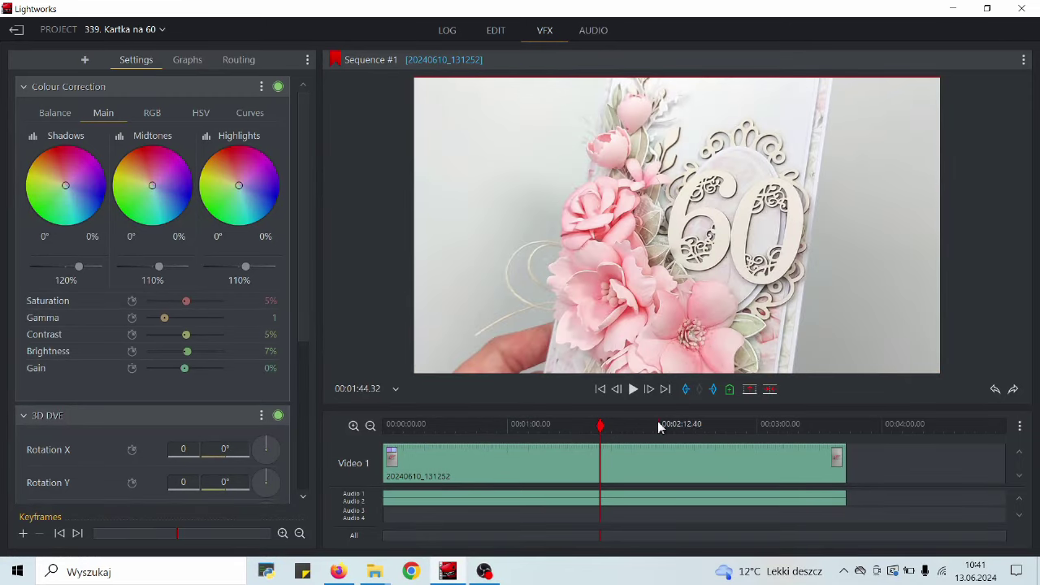
Check the picture at further points in the clip and apply the Colour Temperature effect to it
left_click(668, 425)
left_click(720, 426)
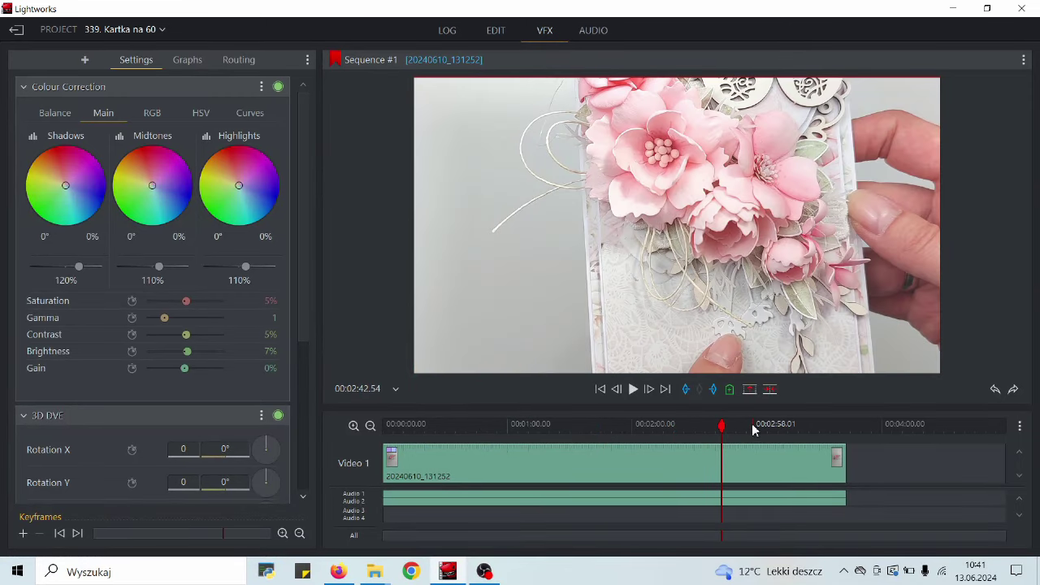
left_click(753, 426)
left_click(454, 424)
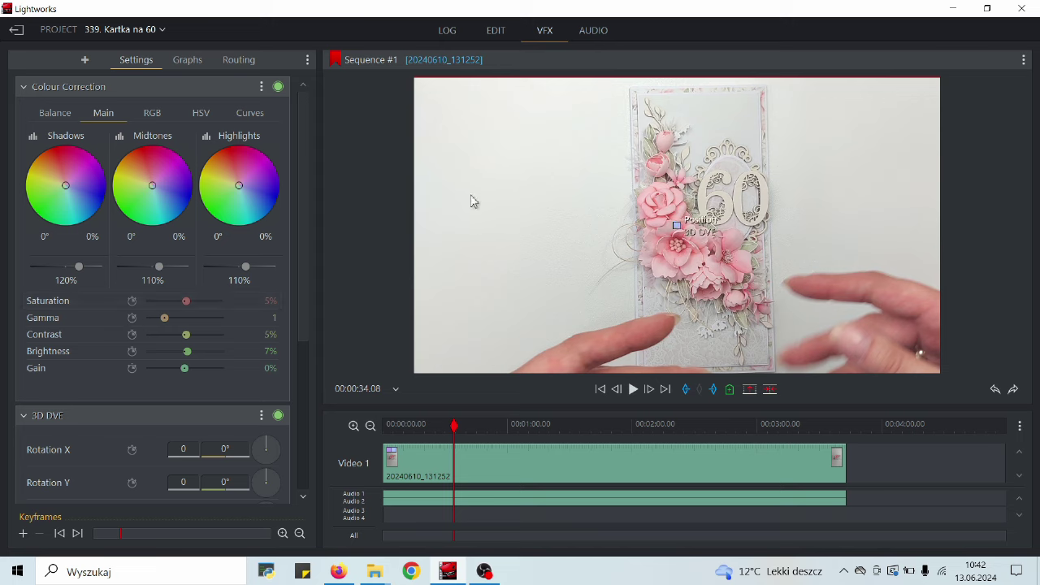
left_click(85, 64)
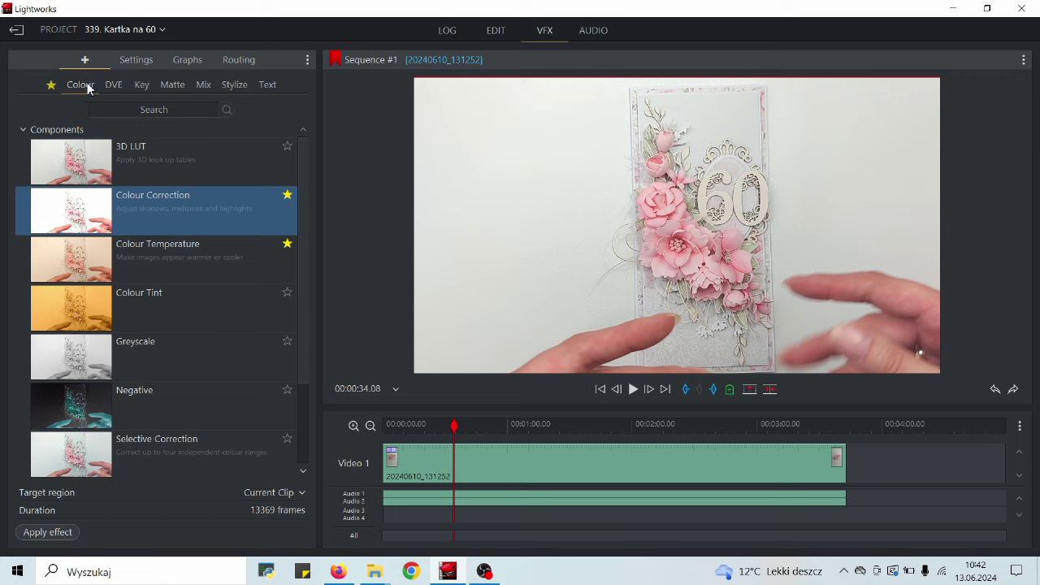
left_click(45, 87)
left_click(77, 88)
double_click(166, 268)
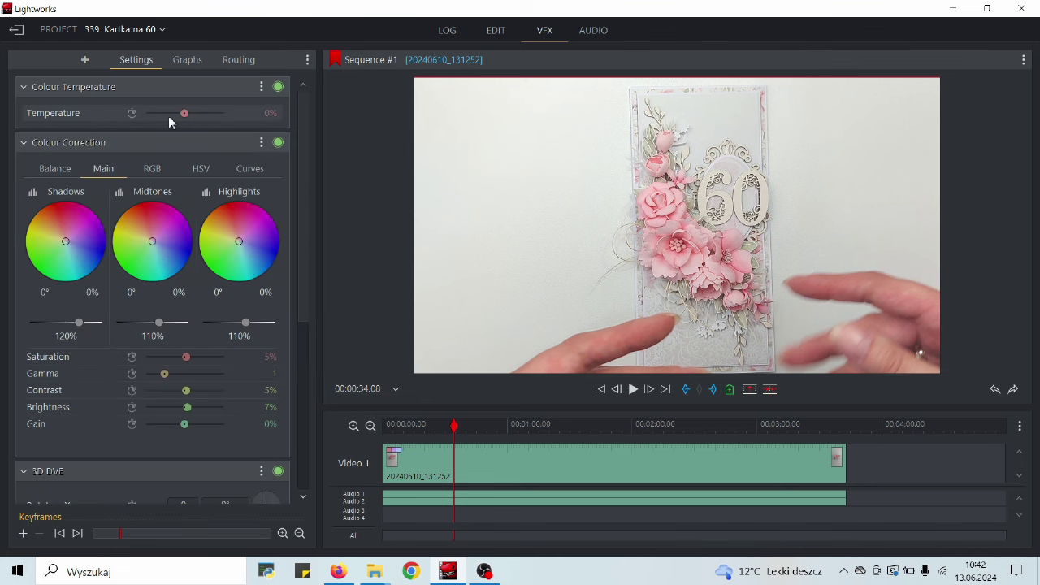
Set the Colour Temperature effect's Temperature to -10% and compare the picture at several points along the clip
mouse_move(176, 115)
left_mouse_down()
mouse_move(215, 115)
mouse_move(156, 117)
mouse_move(186, 117)
left_mouse_up()
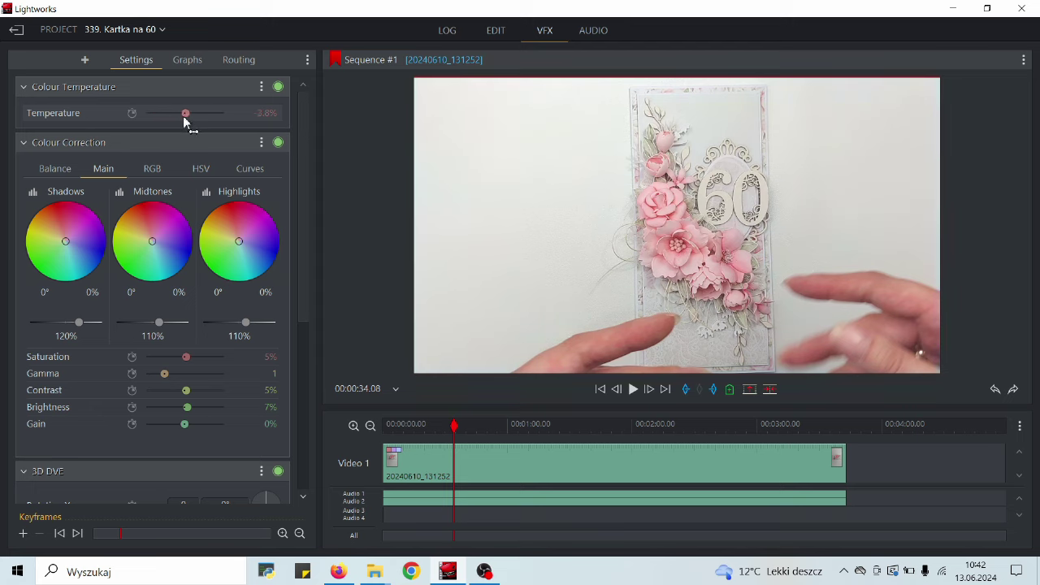
left_click(278, 114)
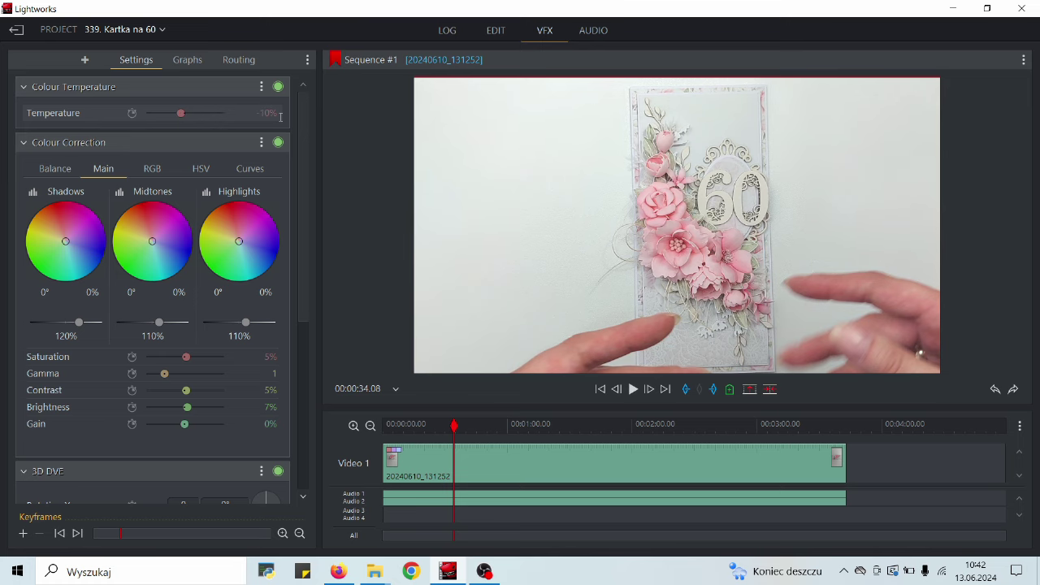
left_click(487, 424)
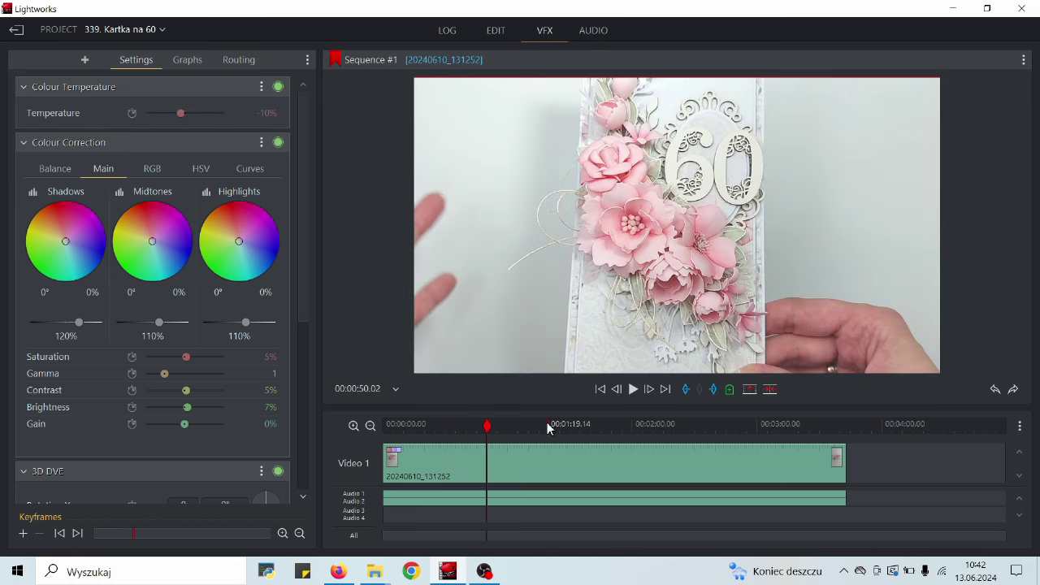
left_click(398, 424)
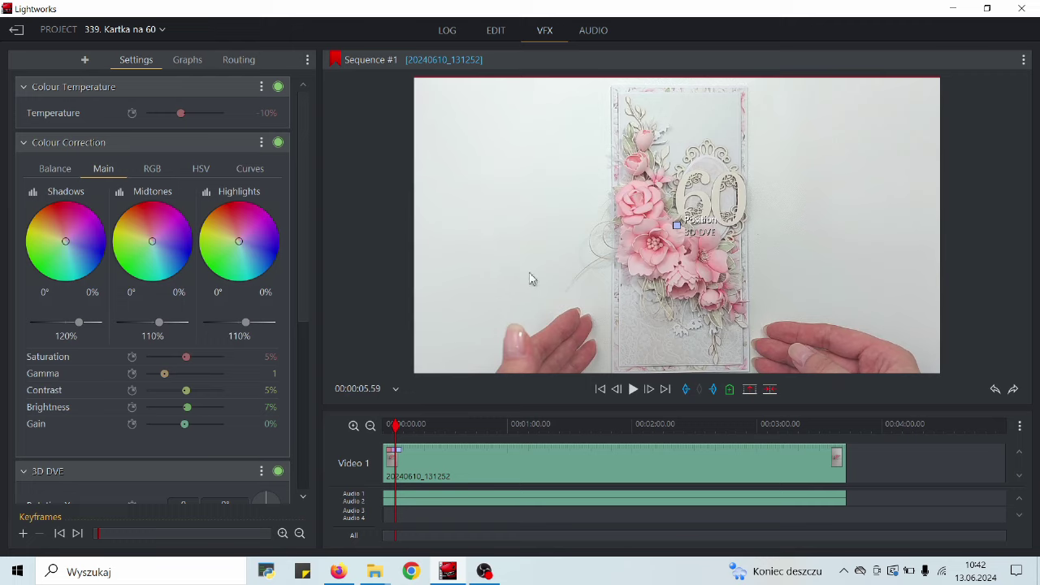
left_click(454, 424)
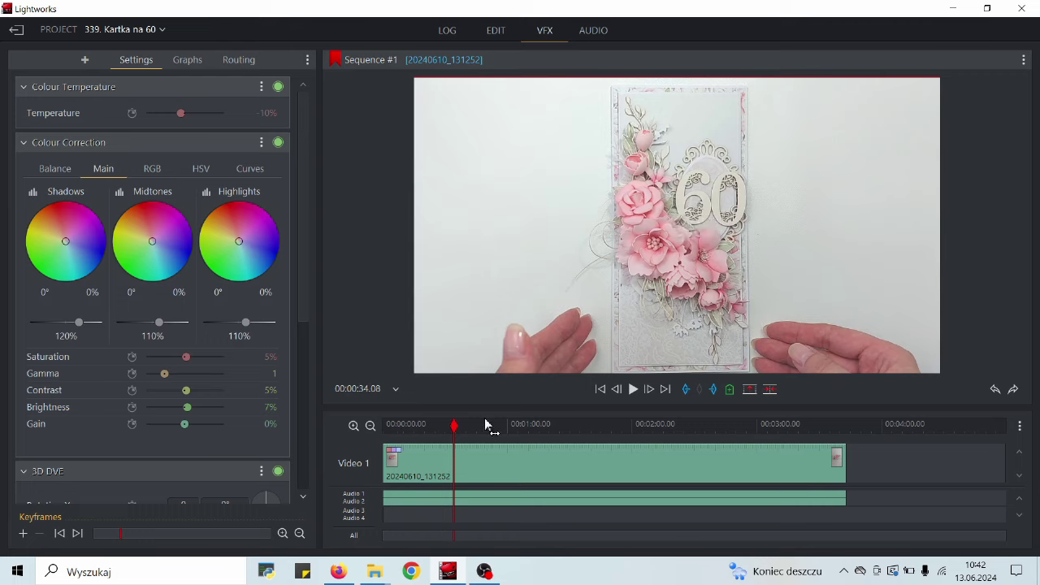
left_click(526, 424)
left_click(582, 424)
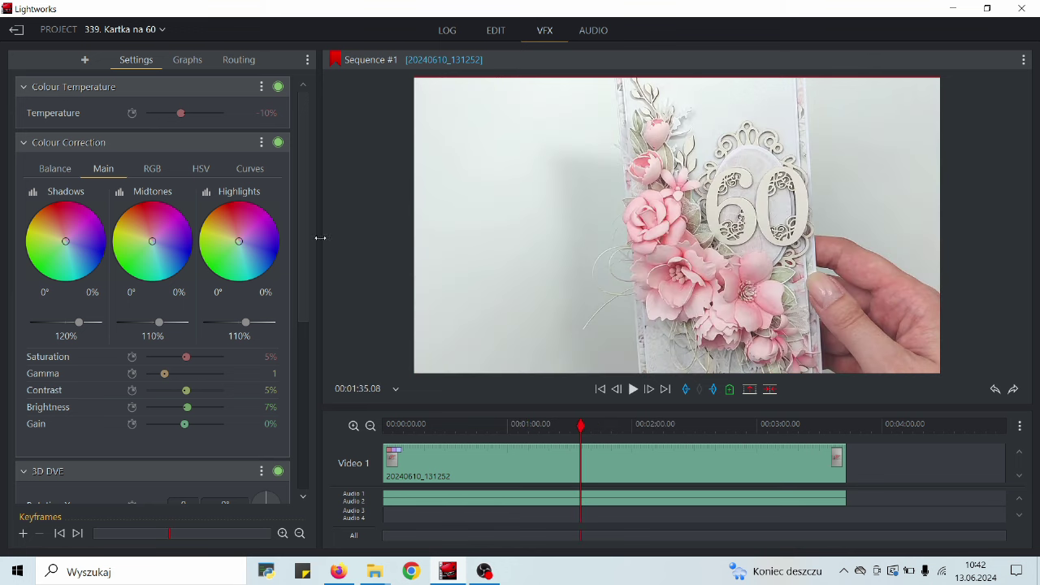
Set the Temperature to -15% and check the picture at several points along the clip
left_click(265, 113)
key("BackSpace")
type("-15")
key("Return")
mouse_move(695, 316)
left_click(618, 425)
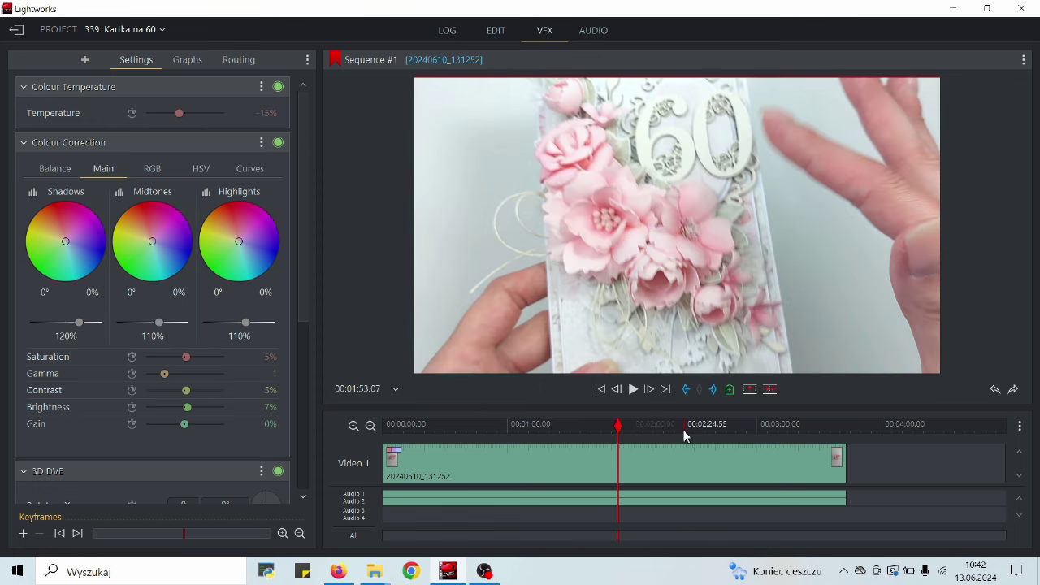
left_click(684, 430)
left_click(446, 427)
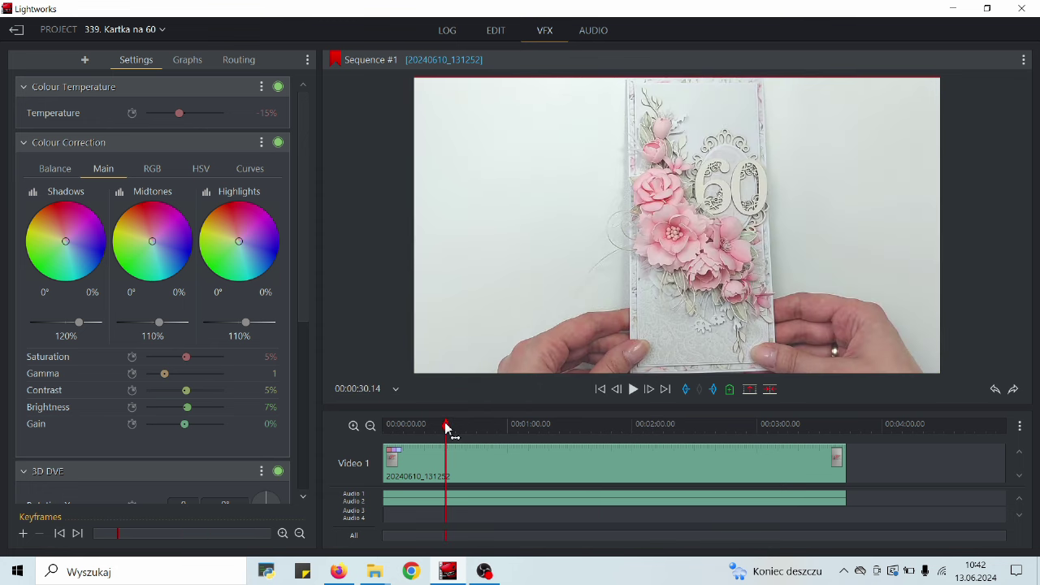
left_click(542, 424)
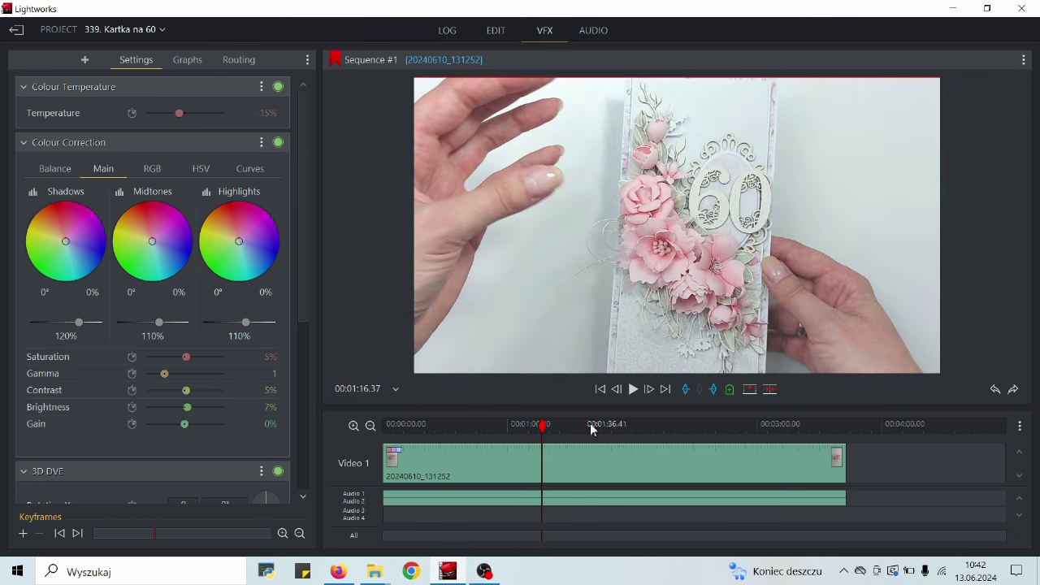
left_click(623, 426)
Play the clip's opening from the beginning, and examine the first seconds on an enlarged timeline
left_click(385, 424)
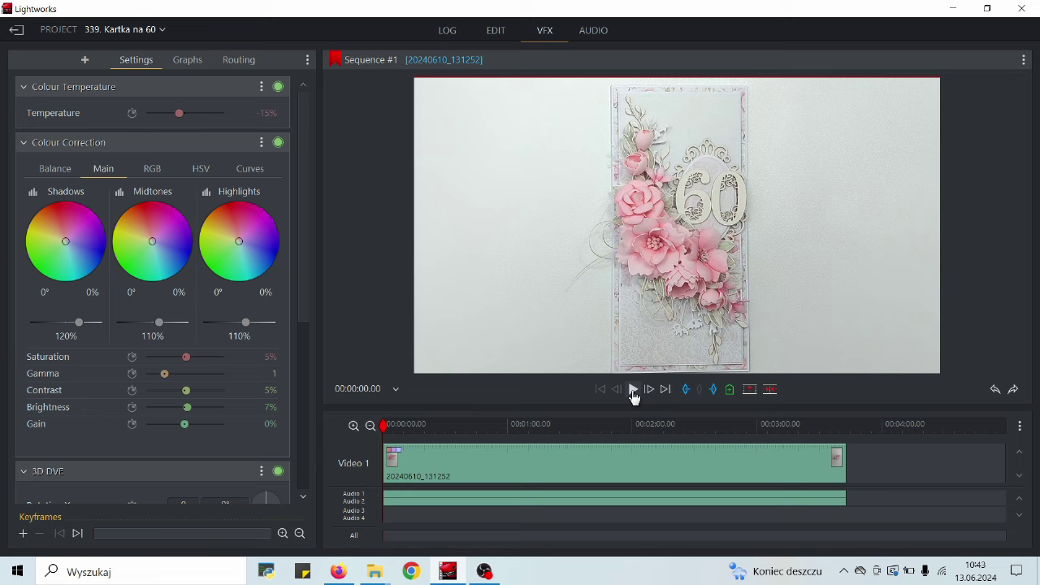
mouse_move(642, 346)
left_click(634, 393)
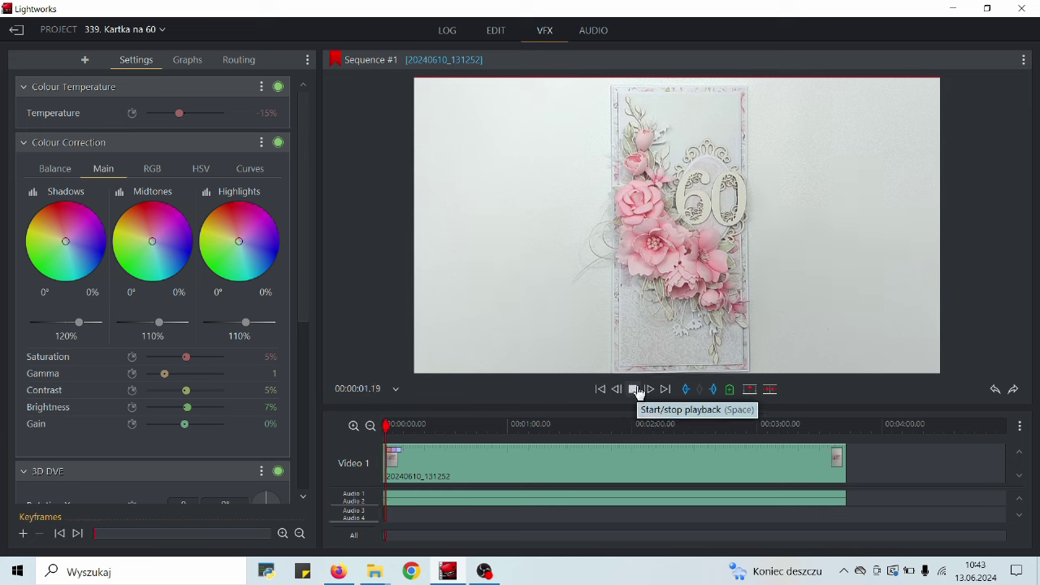
left_click(634, 390)
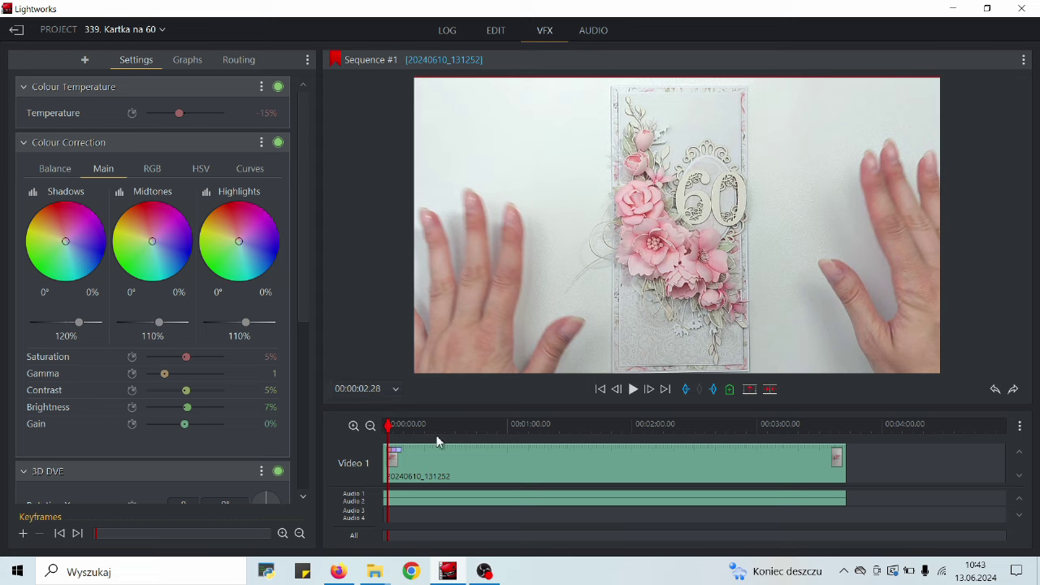
left_click(353, 426)
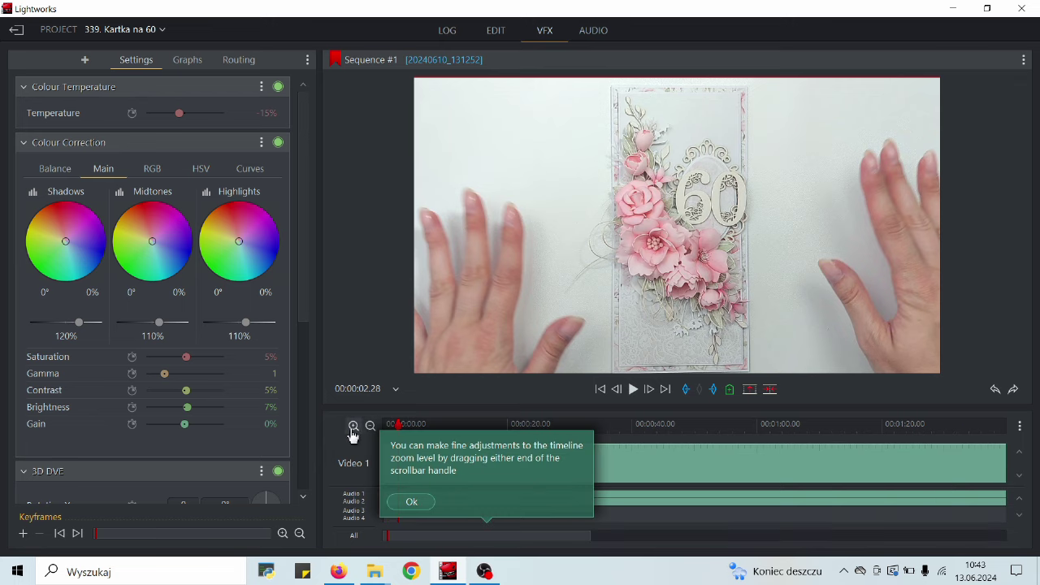
left_click(412, 501)
left_click(355, 428)
left_click(354, 428)
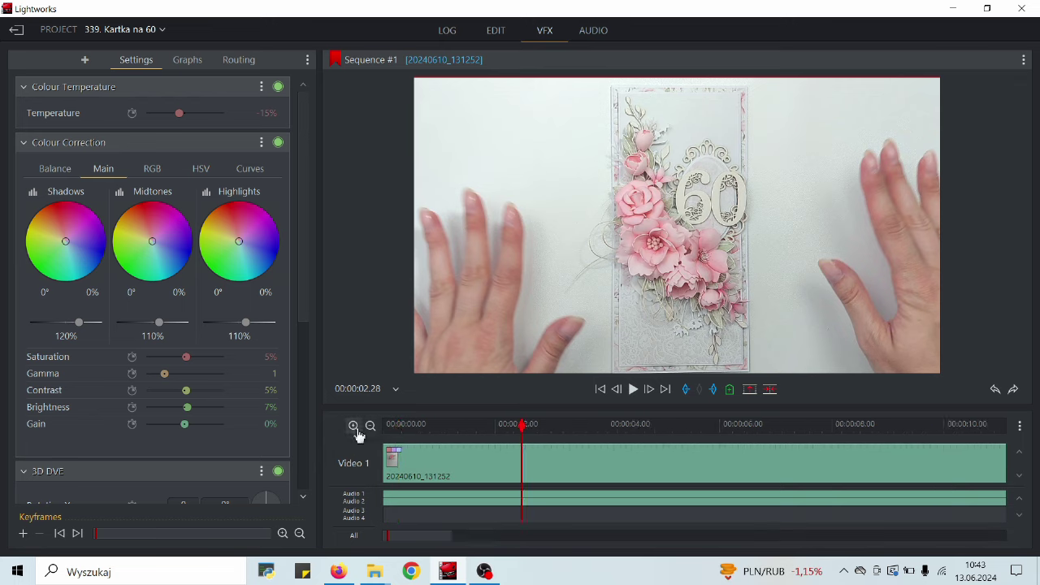
left_click(456, 424)
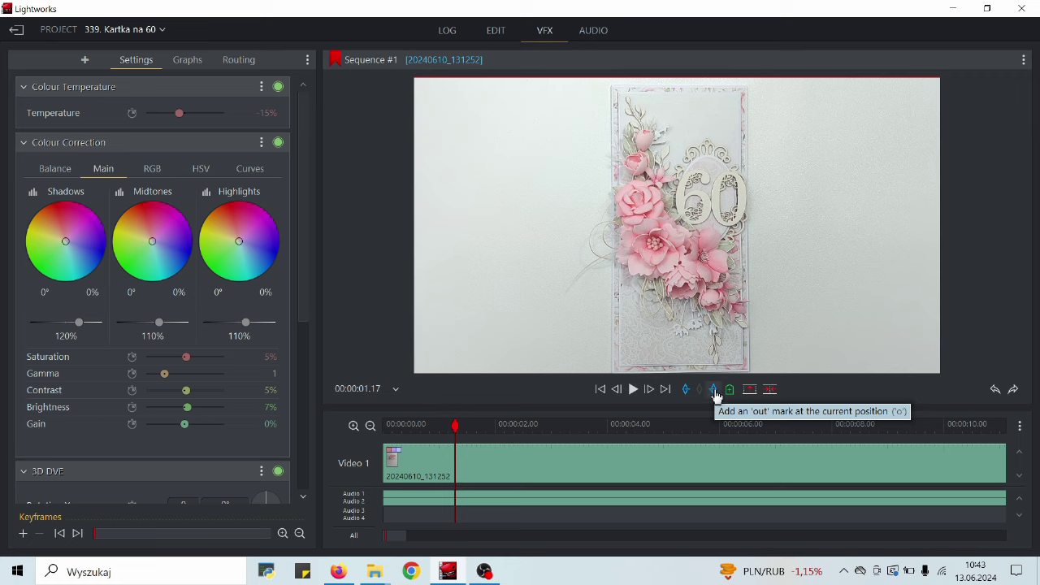
Jump to the sequence's start, the clip's end and the sequence's end, and return to the start
left_click(600, 391)
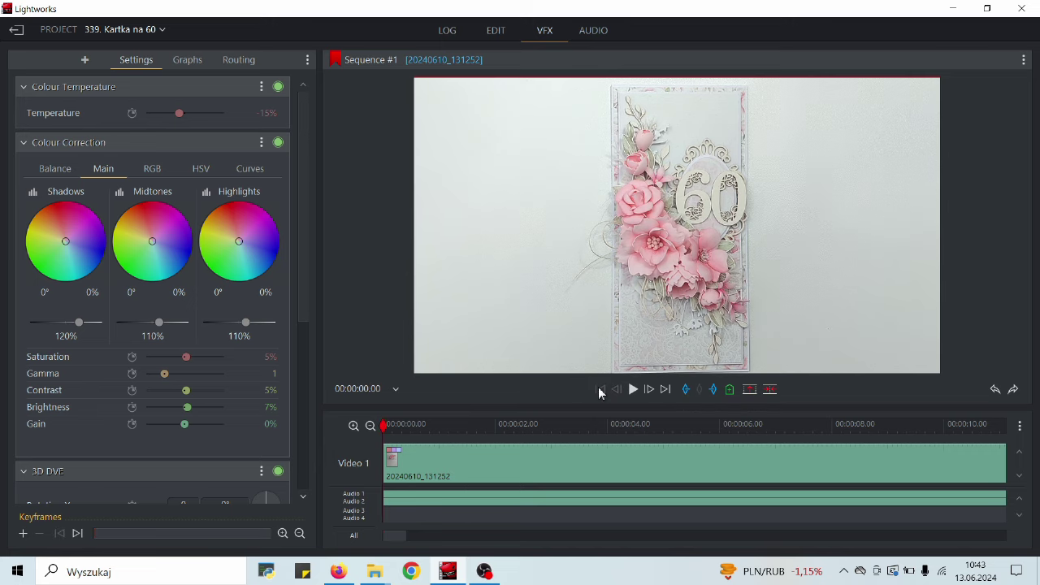
left_click(666, 389)
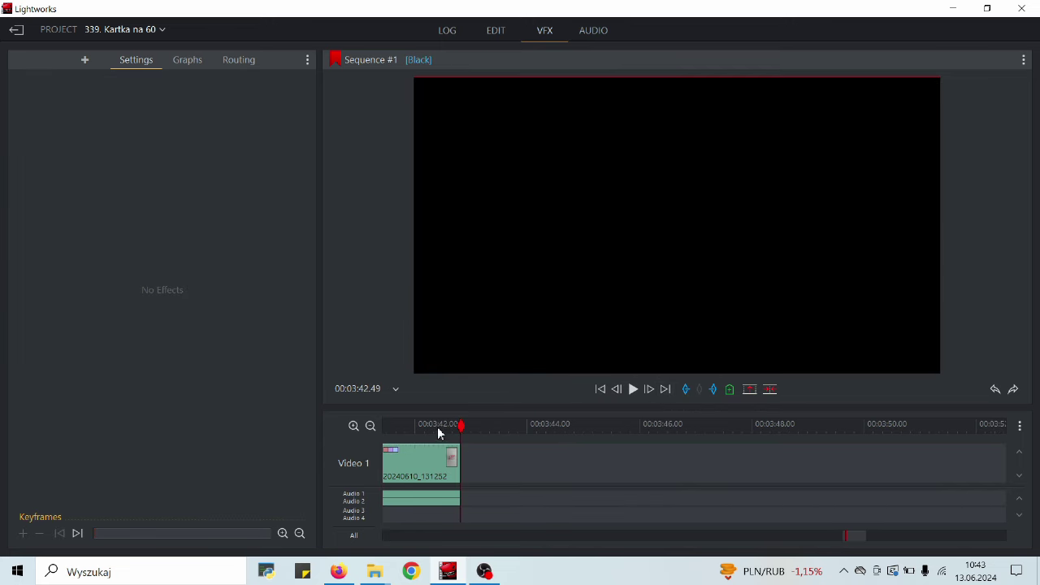
left_click(666, 390)
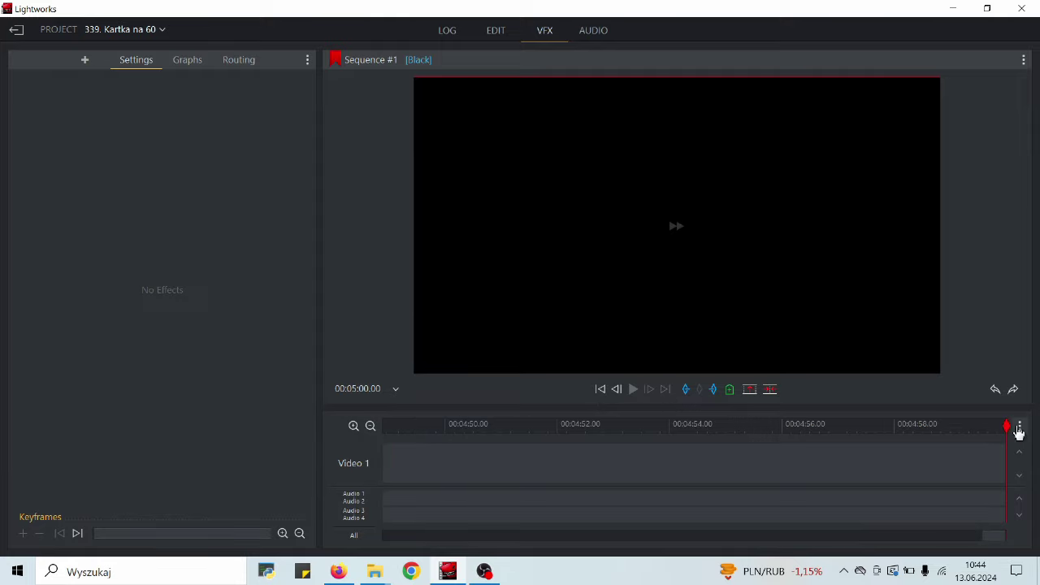
left_click(601, 390)
left_click(601, 390)
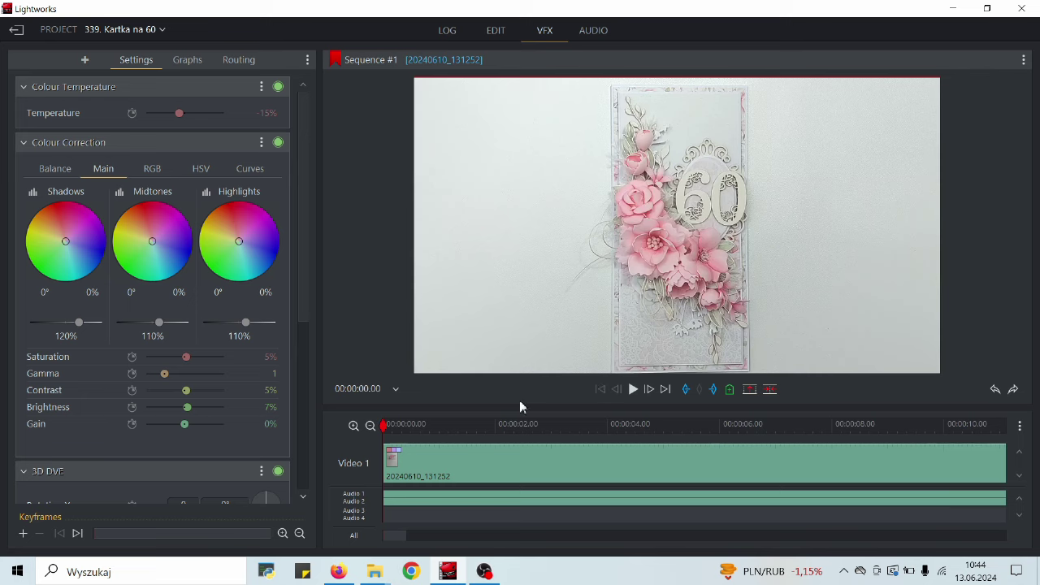
Mark the clip's opening from the start to 00:00:01.29, delete that section without leaving a gap, and play the trimmed opening
left_click(686, 390)
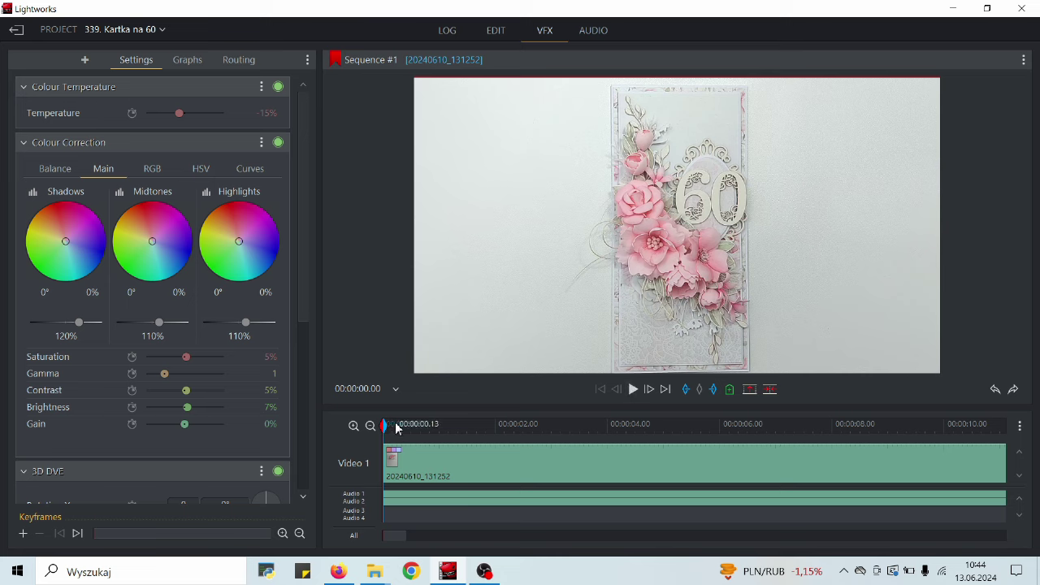
left_click_drag(403, 424, 485, 432)
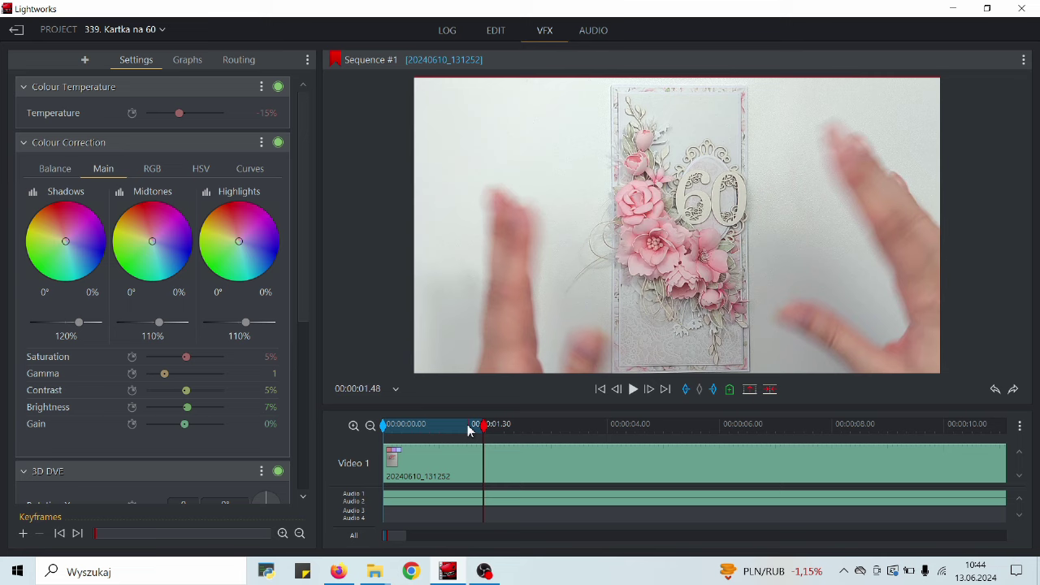
left_click(468, 431)
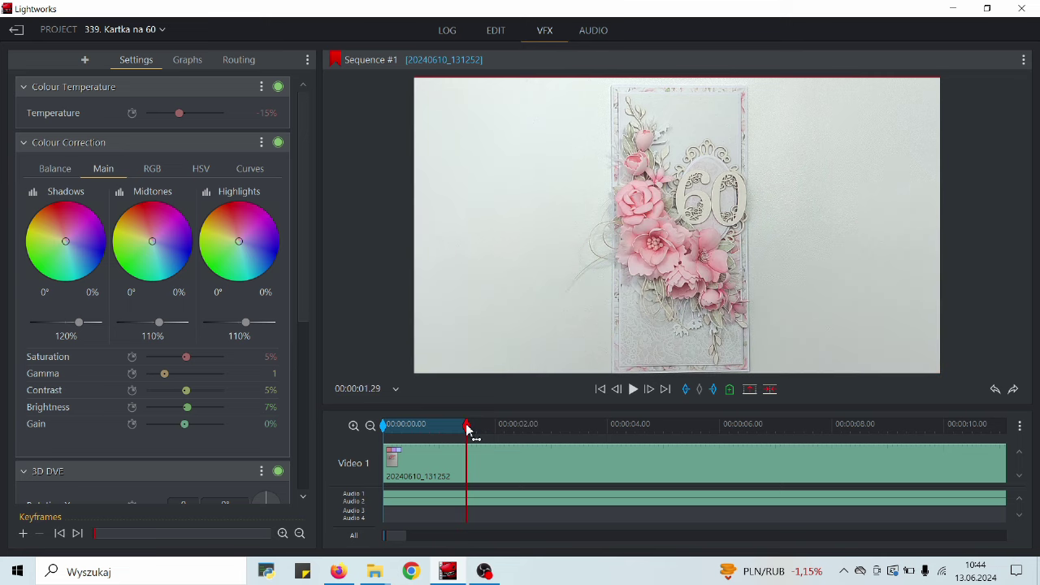
left_click(715, 391)
left_click(634, 391)
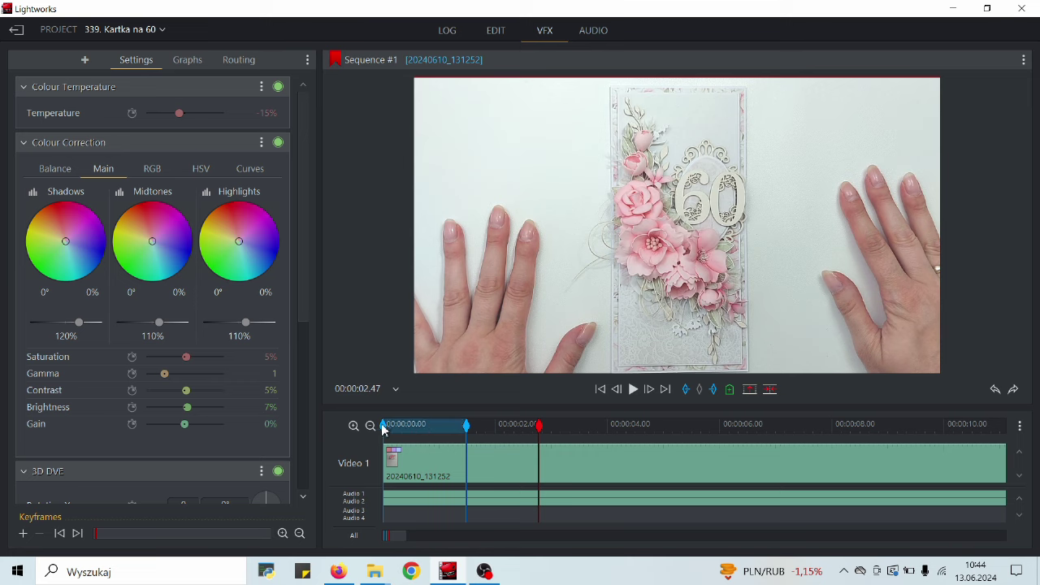
left_click(770, 390)
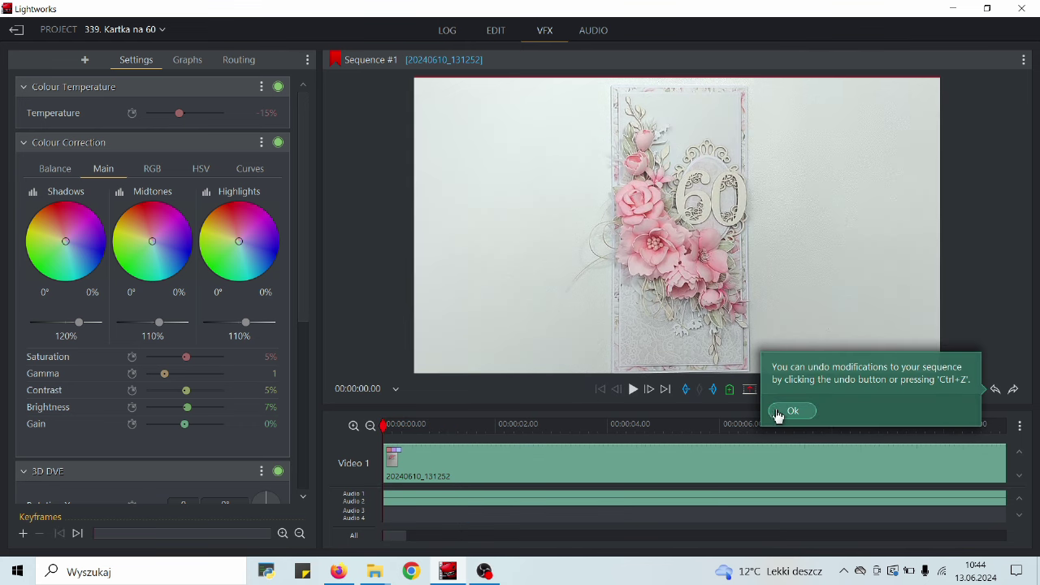
left_click(782, 411)
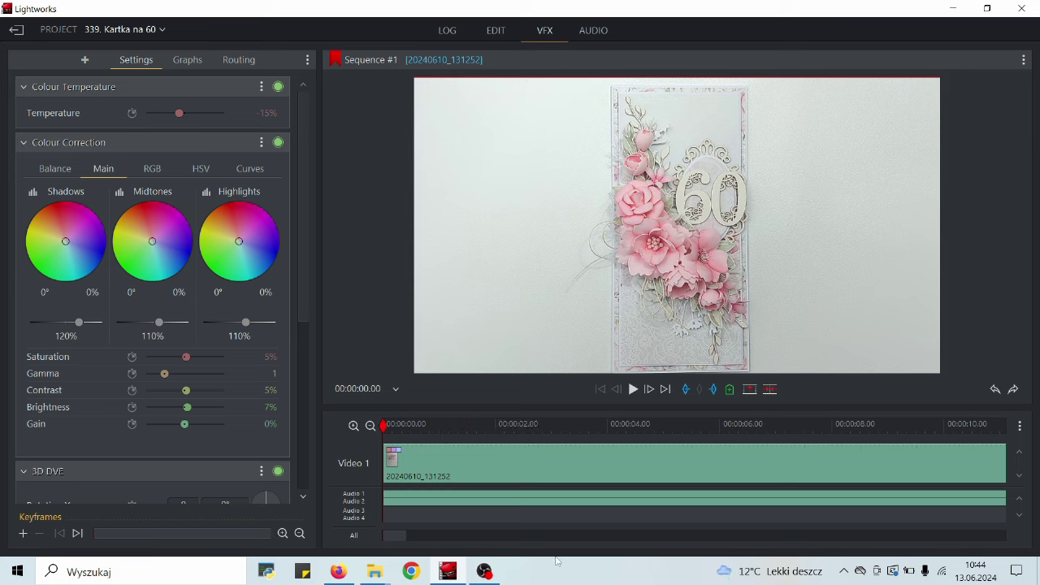
left_click(634, 391)
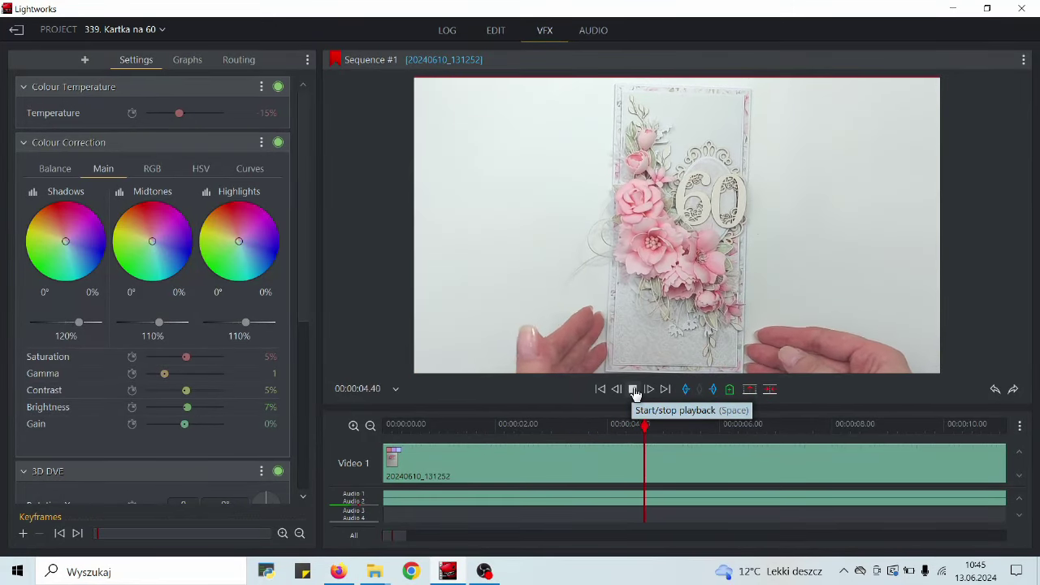
left_click(634, 390)
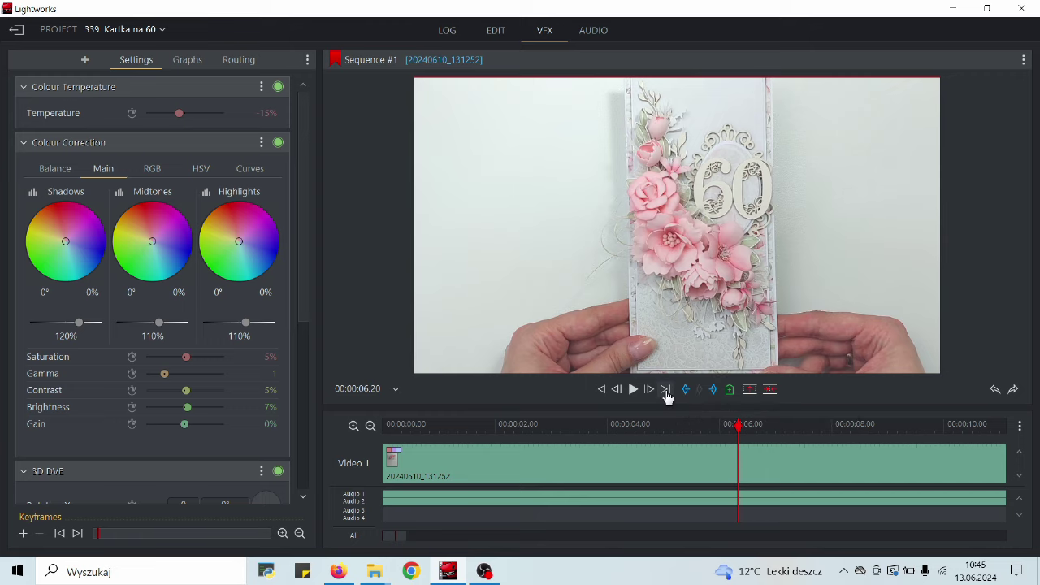
Mark the footage from 00:03:39.40, once the hands have left the picture, to the sequence's end, and delete that section without leaving a gap
left_click(666, 390)
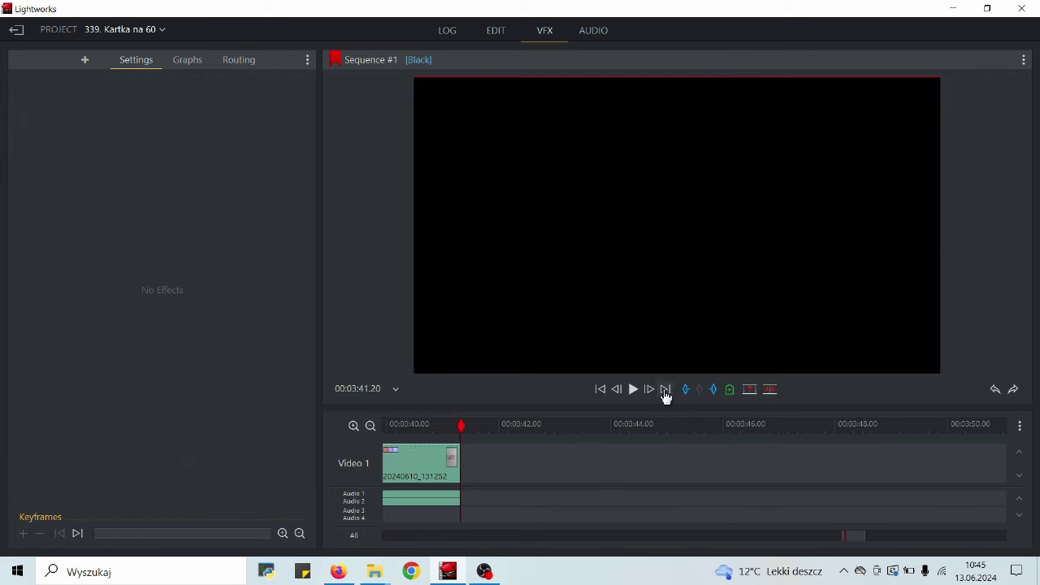
left_click(406, 424)
left_click(370, 425)
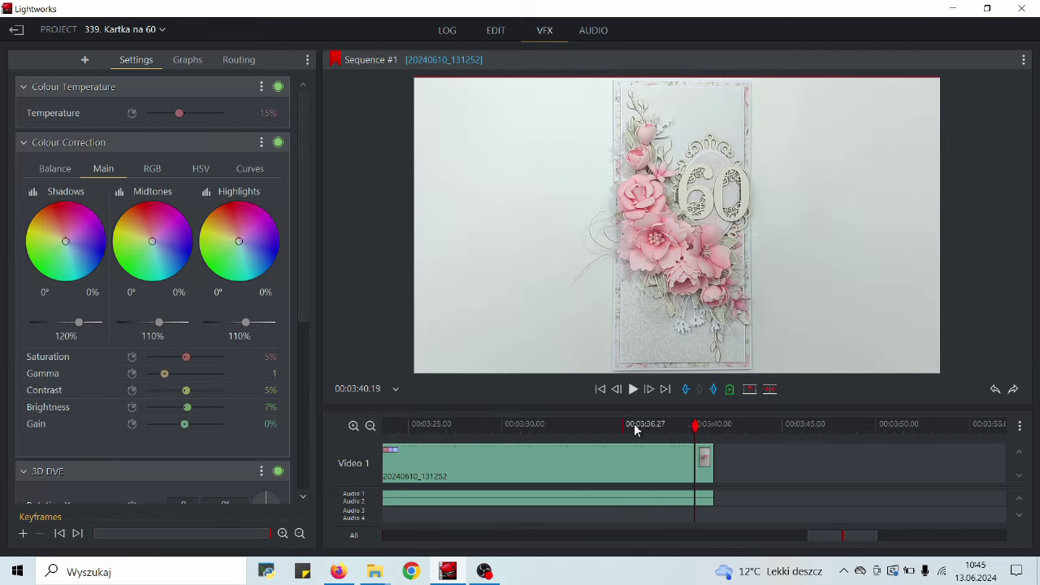
left_click(651, 424)
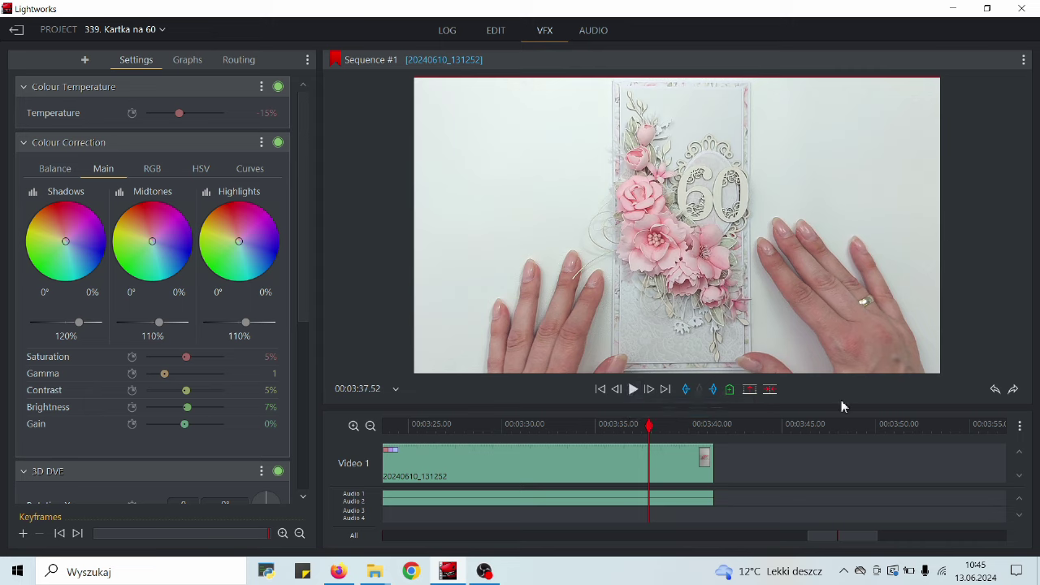
left_click(634, 391)
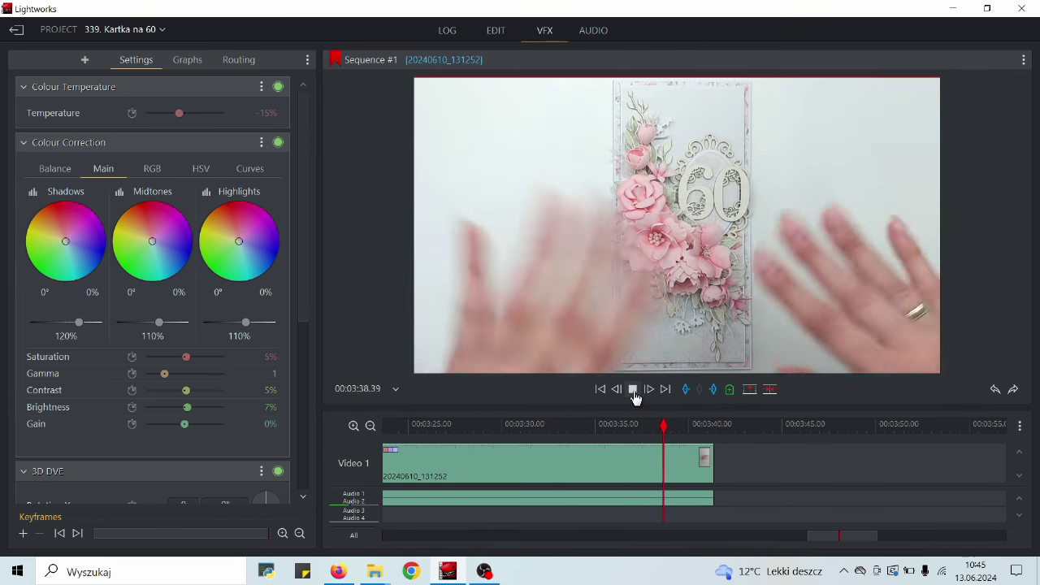
left_click(634, 391)
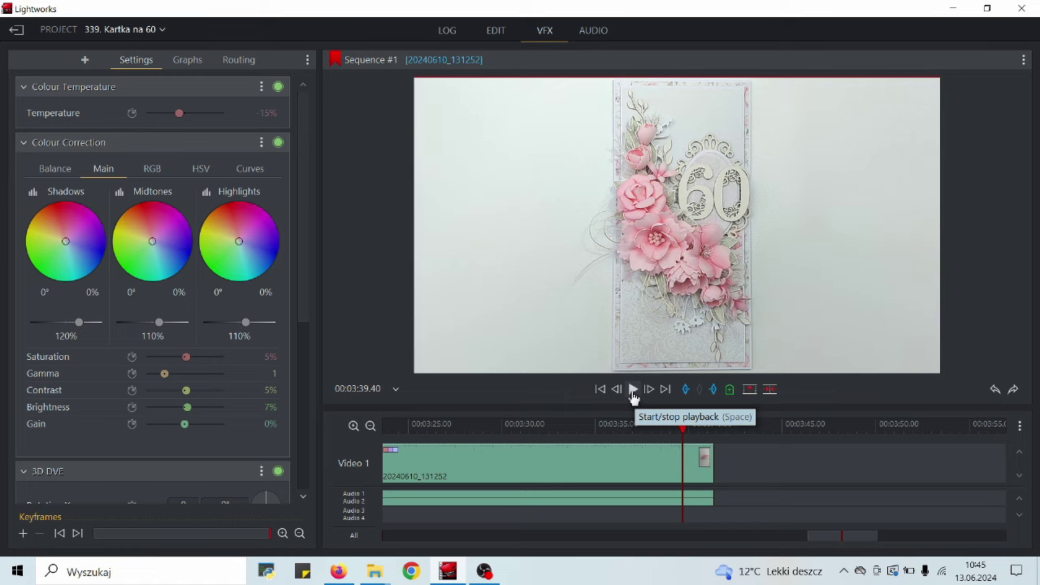
left_click(686, 392)
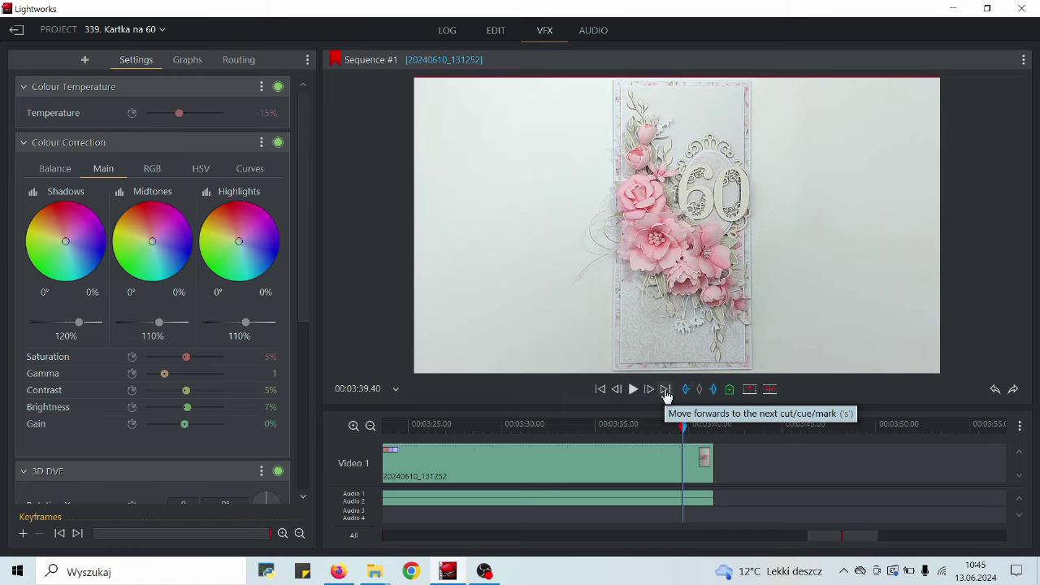
left_click(666, 391)
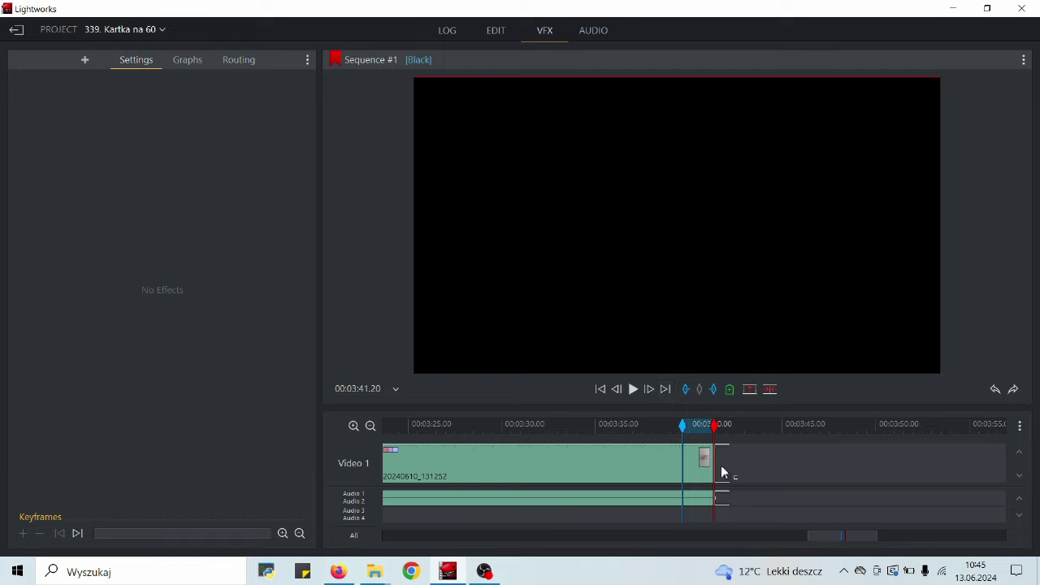
left_click(666, 390)
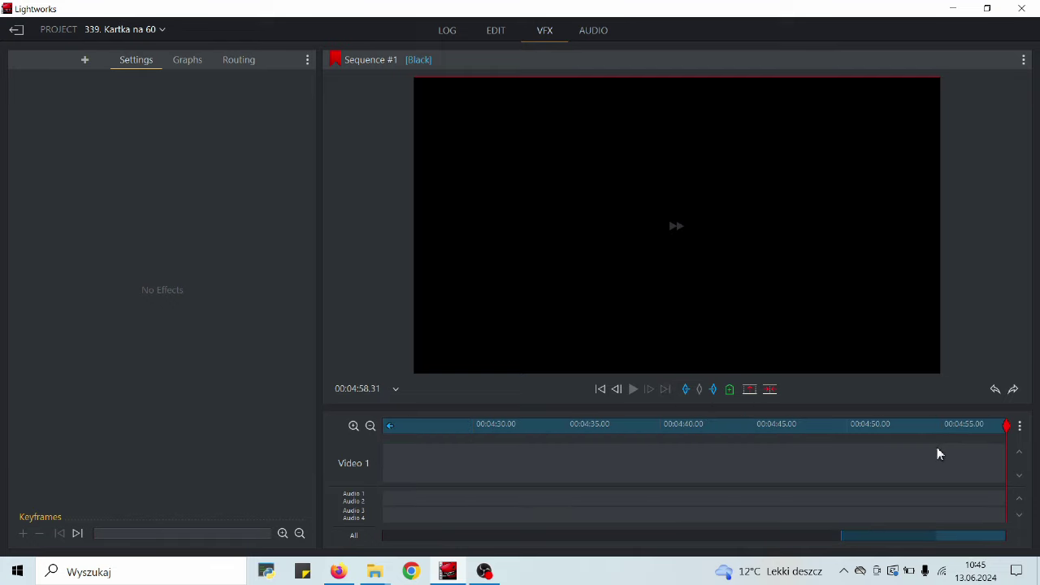
left_click(714, 392)
left_click(771, 391)
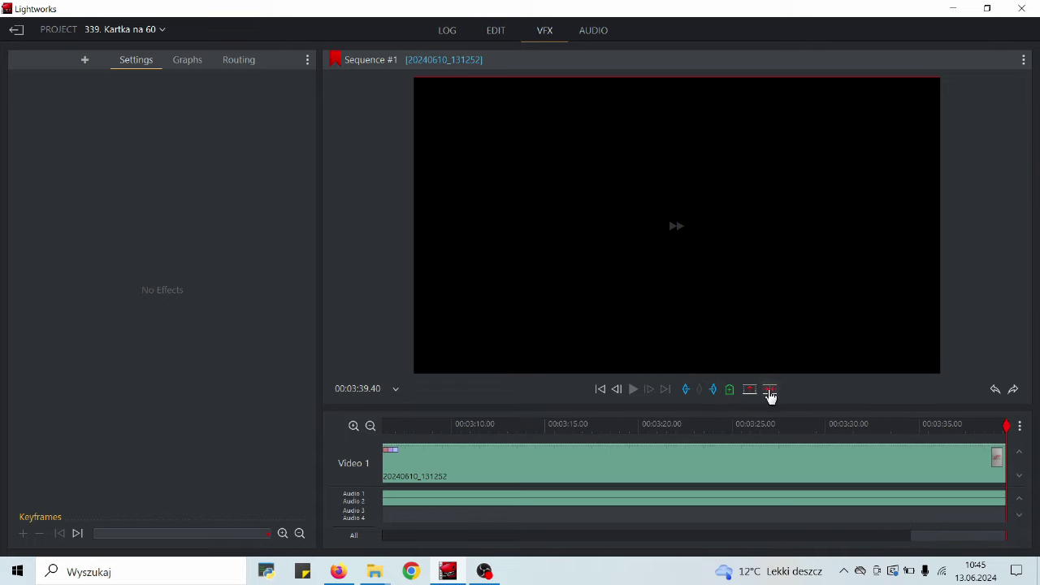
Play the trimmed ending from 00:03:38.44 and return to the picture at 00:03:20.00
left_click(990, 426)
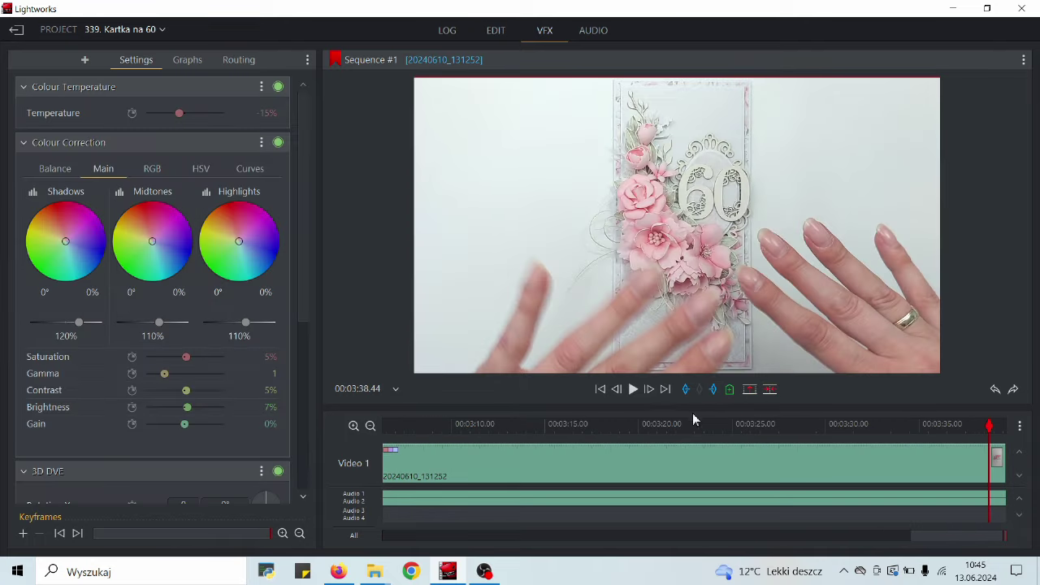
left_click(634, 395)
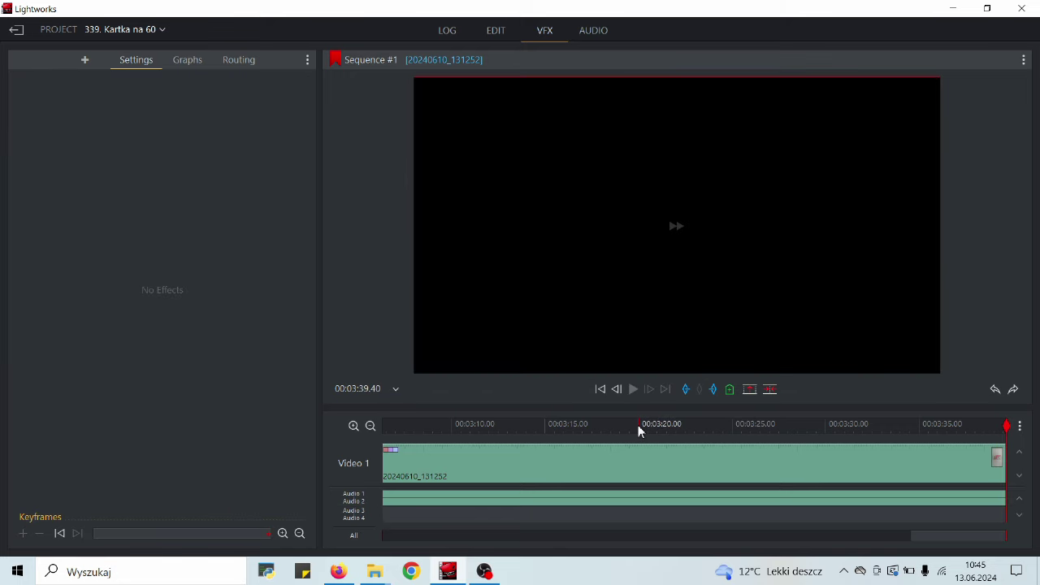
left_click(639, 429)
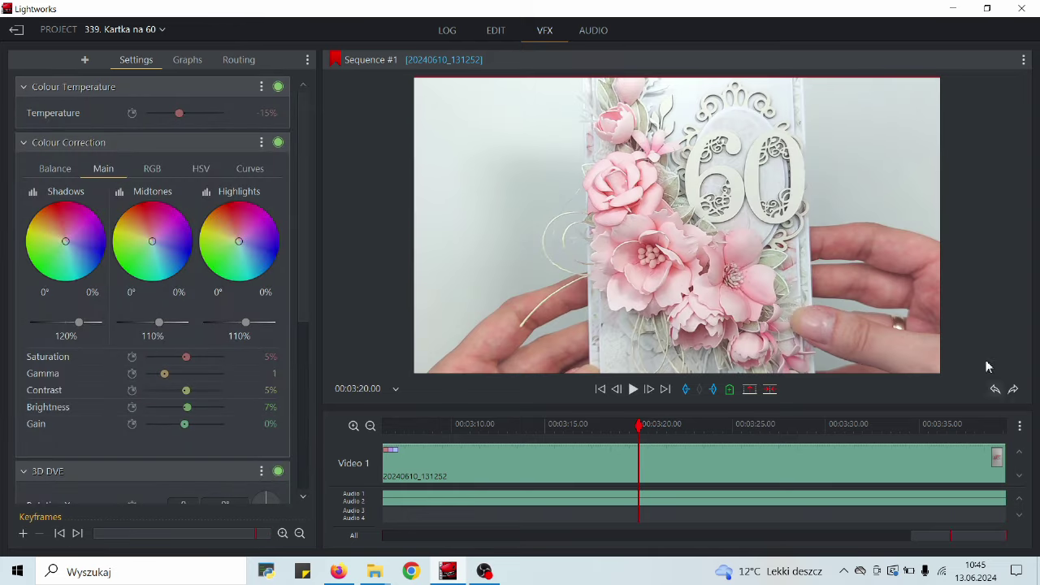
Examine the sequence's export options under Social, Targets, Backup, Interchange and Media files
mouse_move(588, 332)
right_click(500, 189)
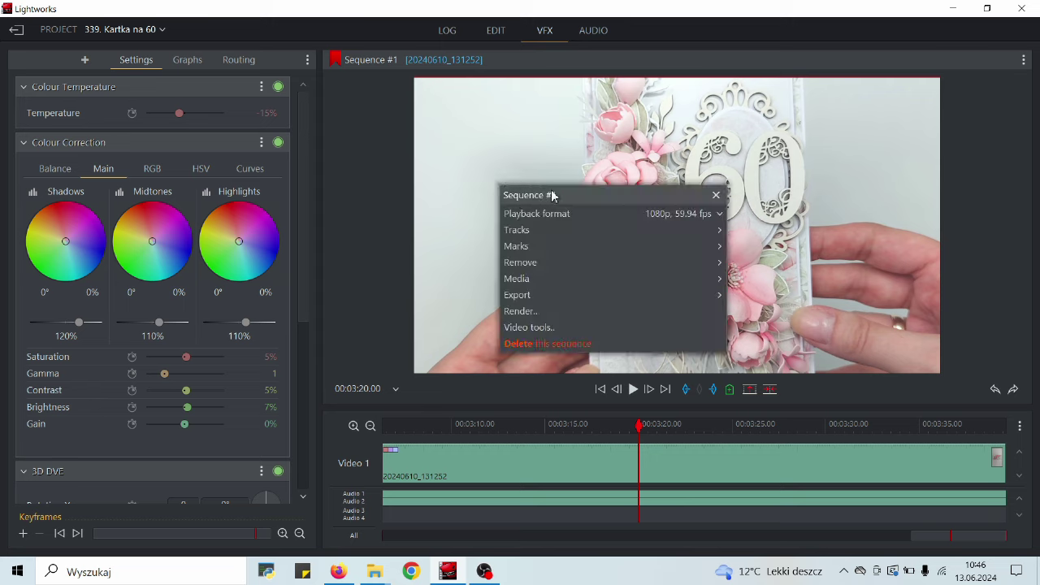
mouse_move(564, 302)
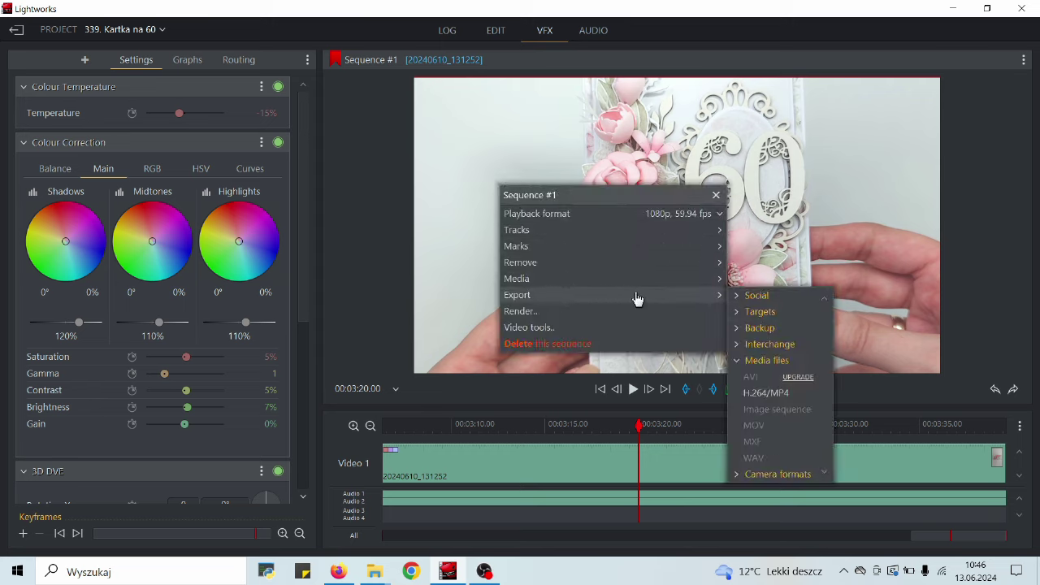
left_click(733, 296)
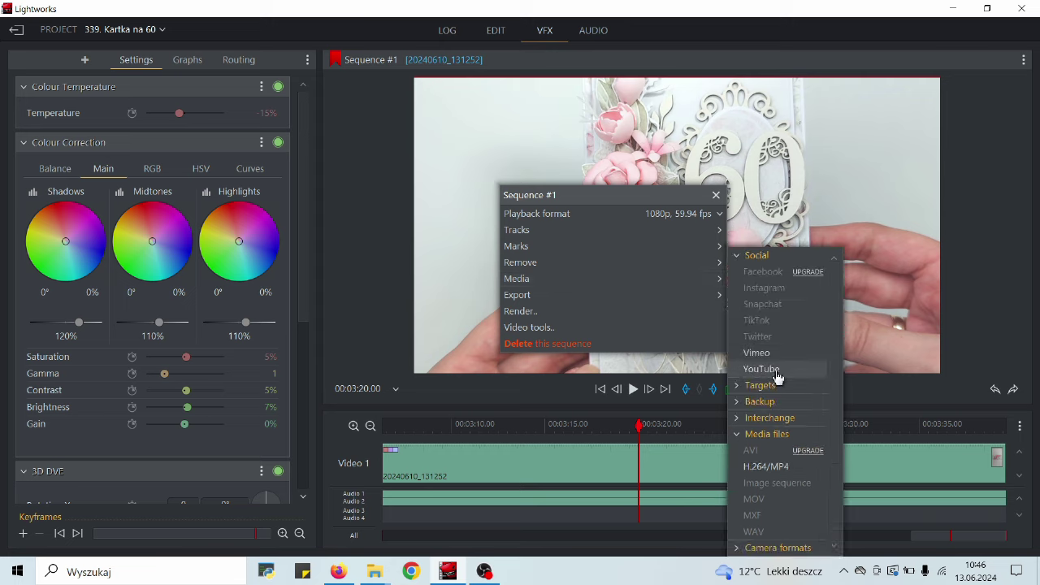
left_click(740, 256)
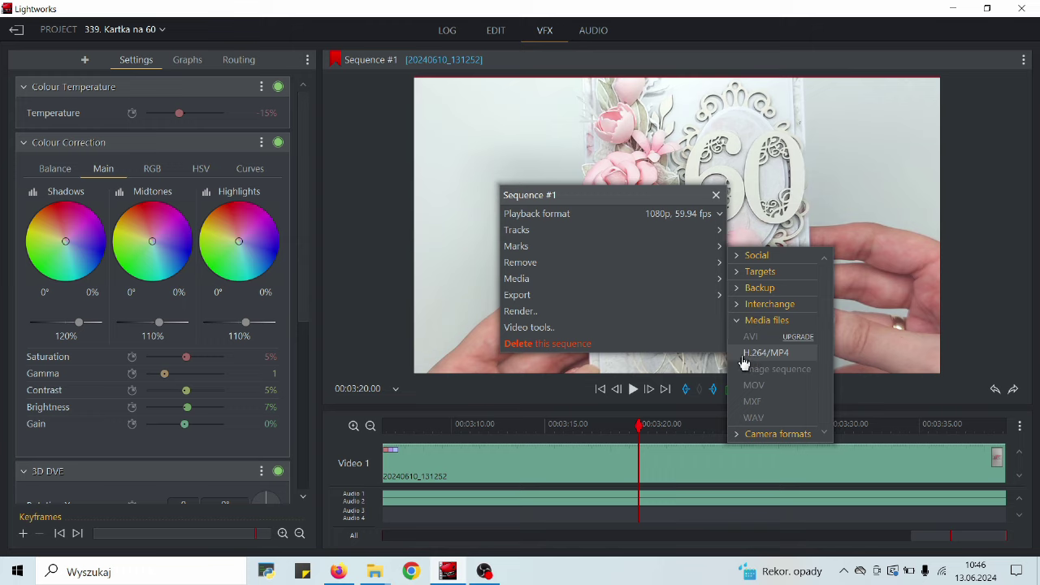
left_click(740, 256)
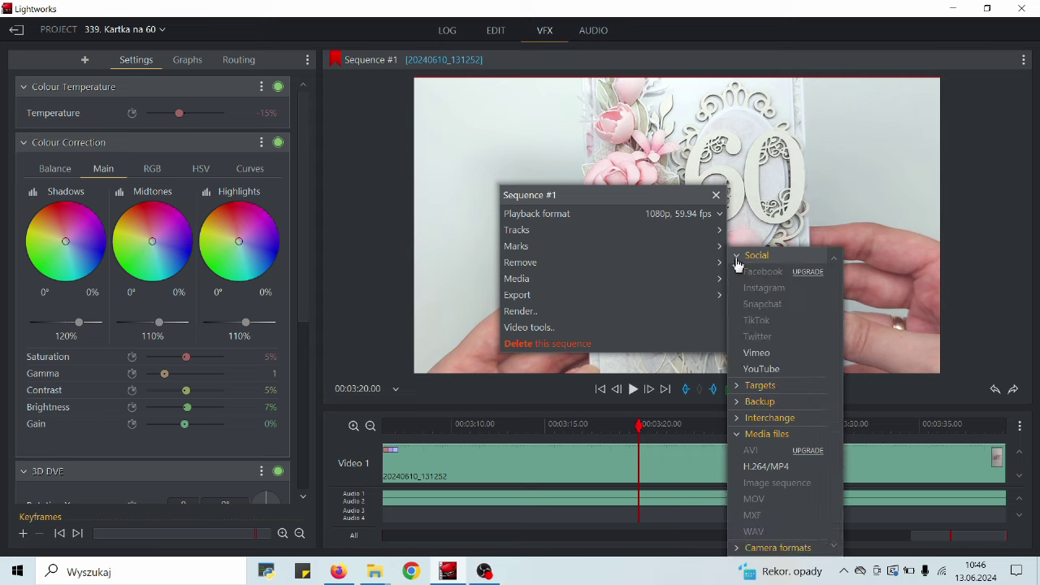
left_click(738, 258)
left_click(736, 273)
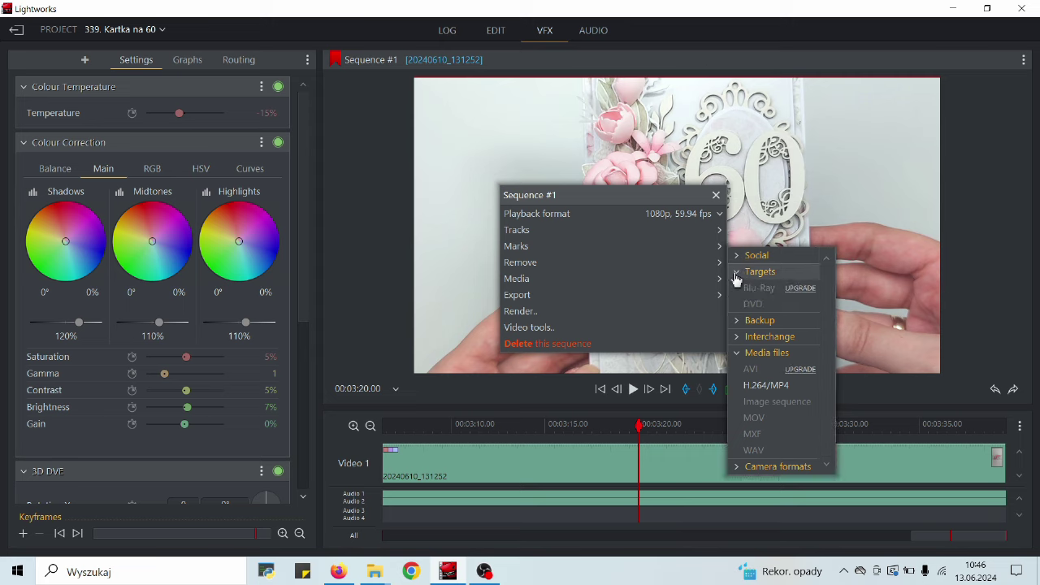
left_click(736, 274)
left_click(738, 290)
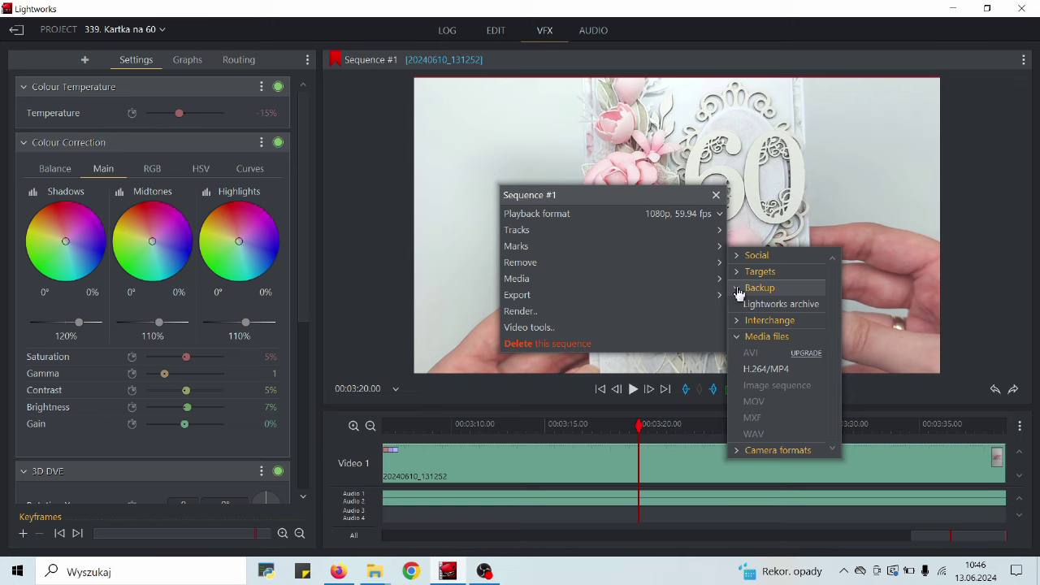
left_click(739, 290)
left_click(738, 305)
left_click(738, 307)
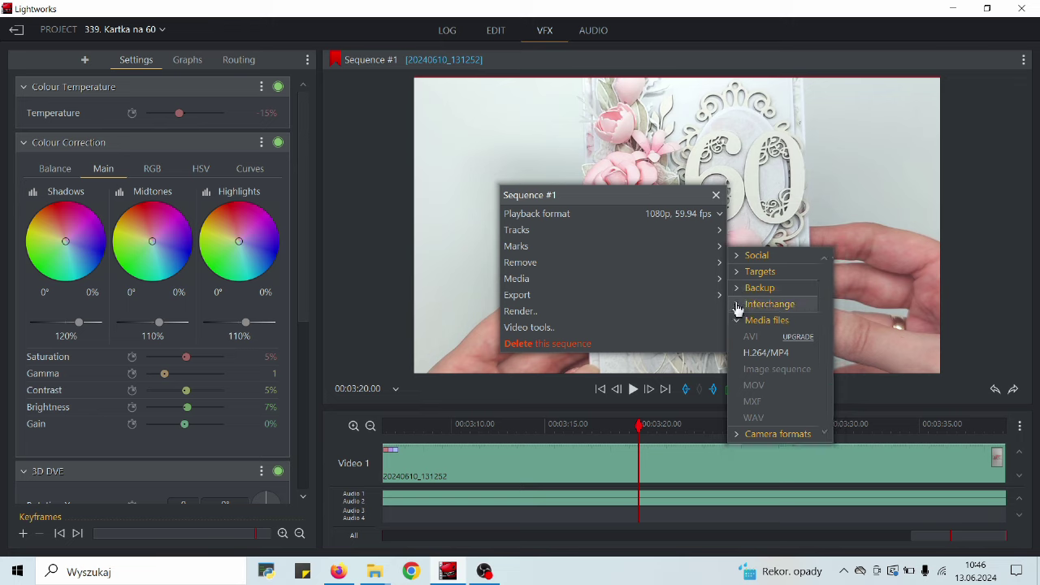
Set up an H.264/MP4 export at 59.94 fps and 720p, covering the whole sequence
left_click(774, 361)
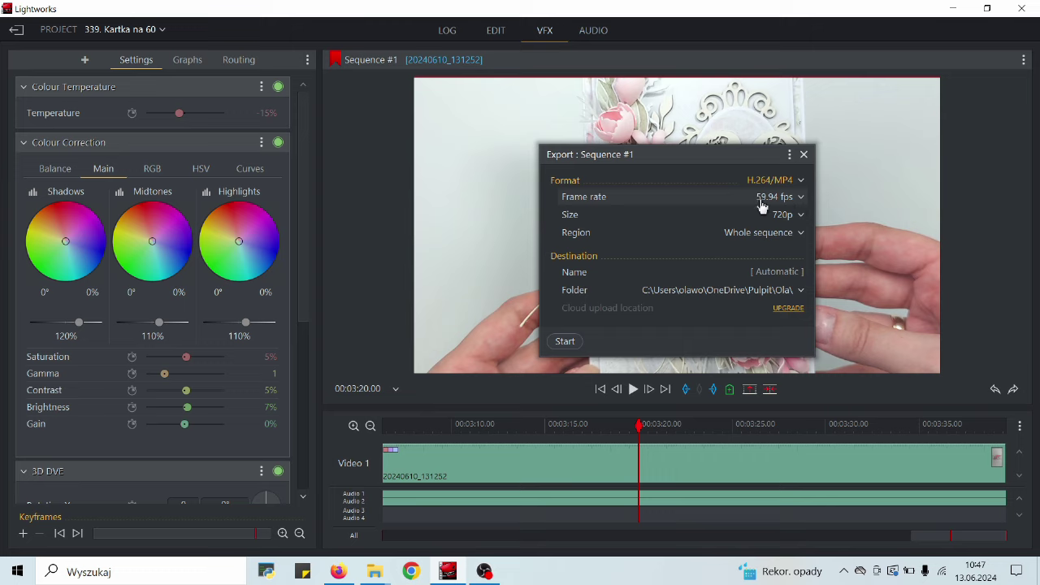
left_click(802, 182)
left_click(802, 182)
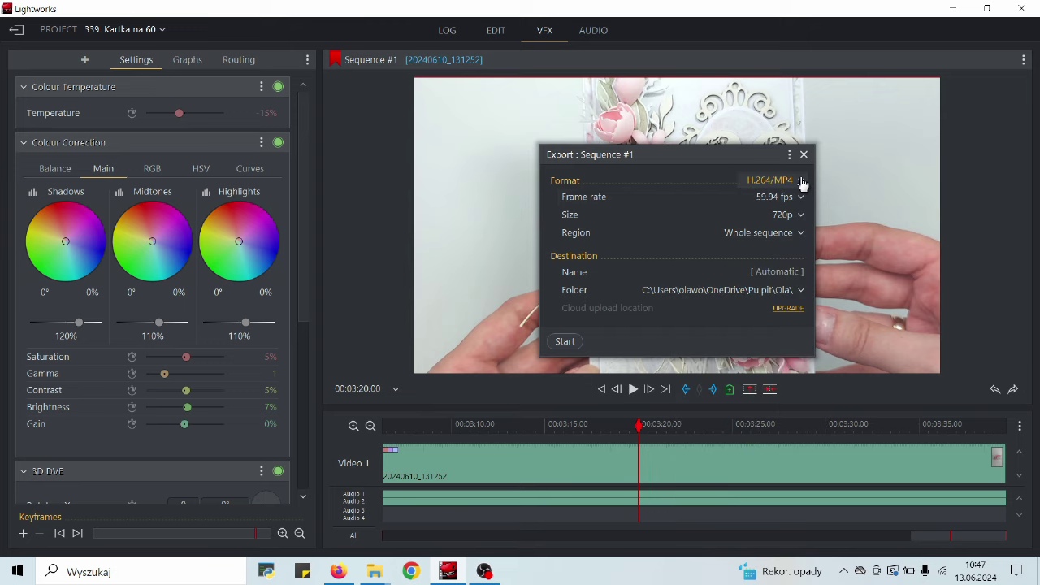
left_click(802, 198)
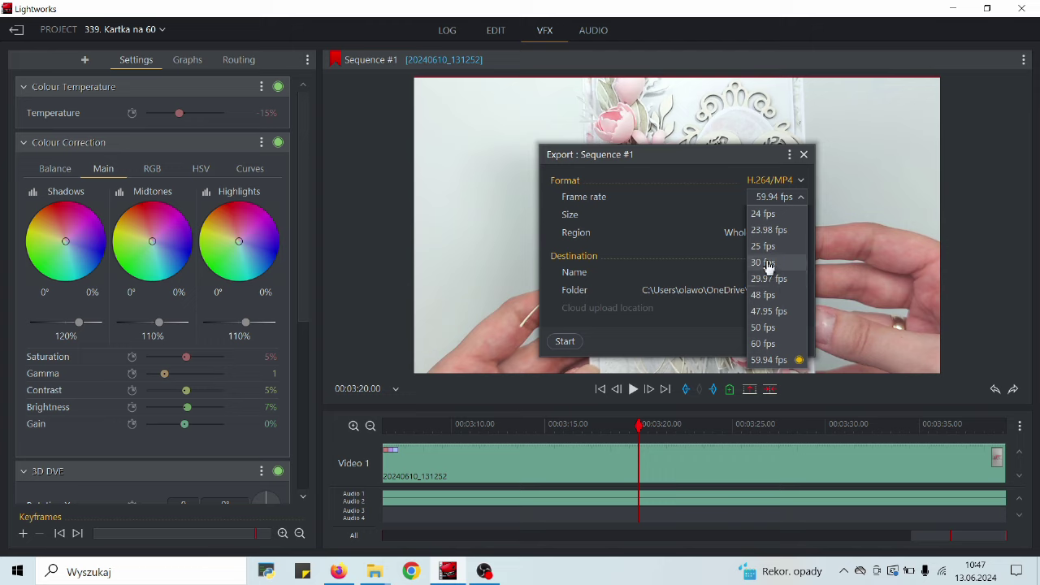
left_click(772, 360)
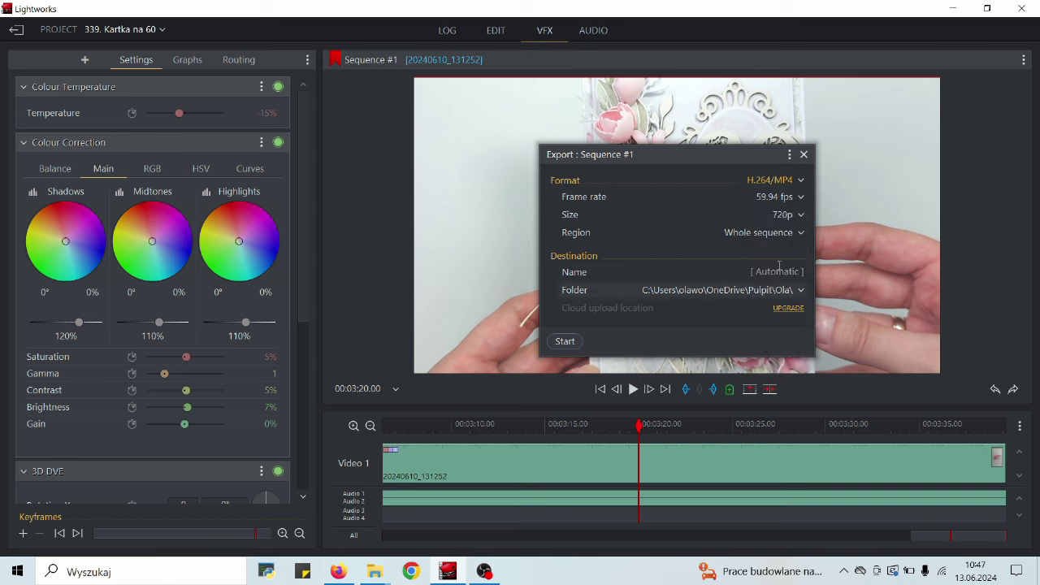
left_click(801, 216)
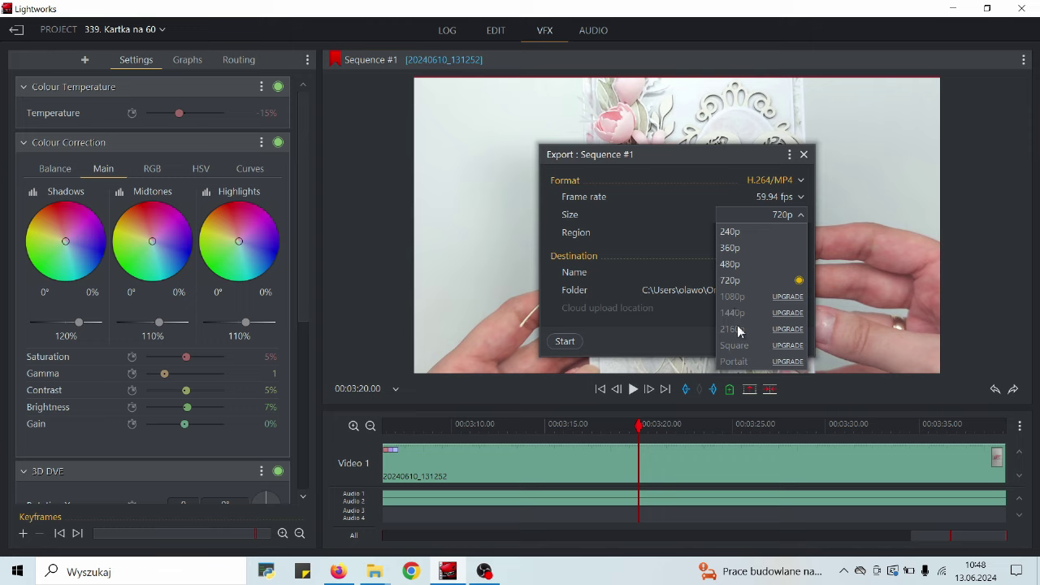
left_click(737, 285)
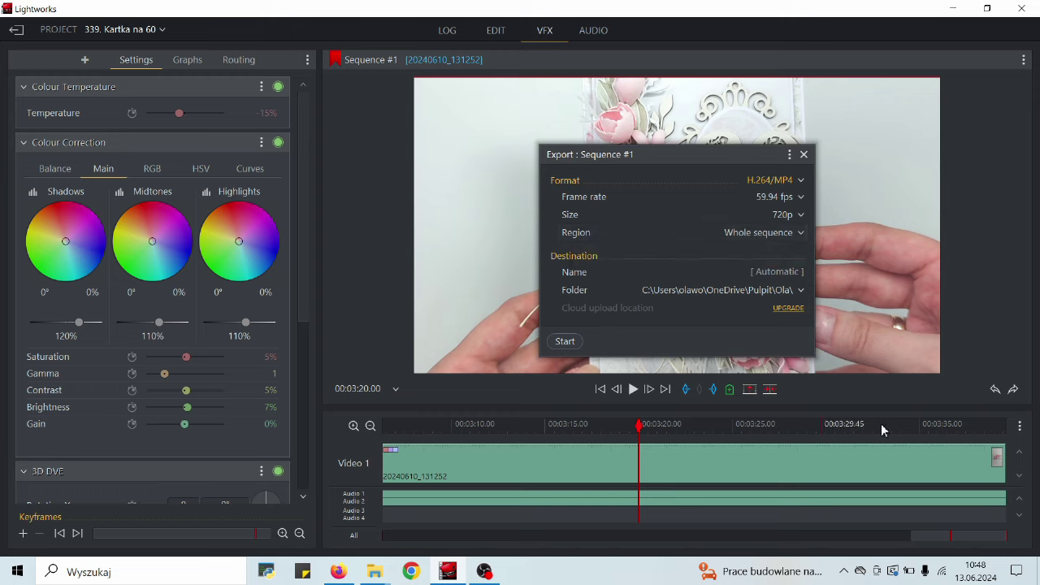
left_click(801, 234)
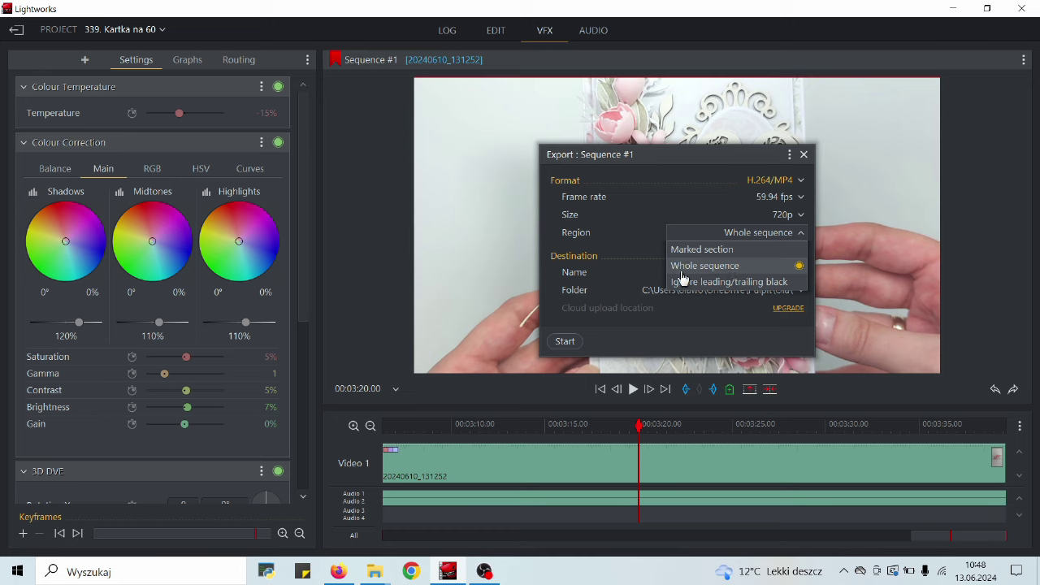
left_click(729, 267)
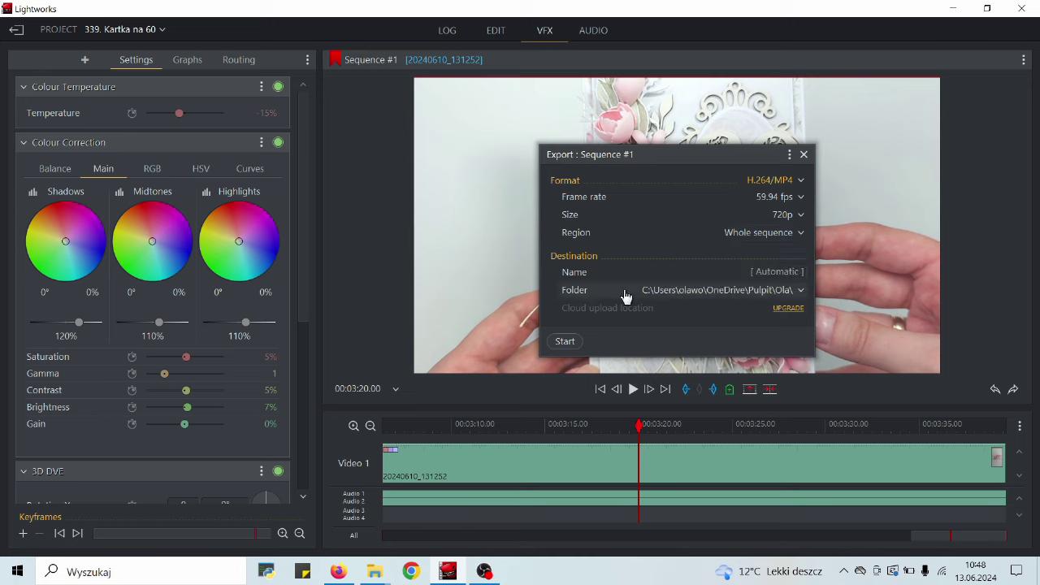
Check the export's destination folder without changing it, start the export and dismiss the background tasks notice
left_click(799, 299)
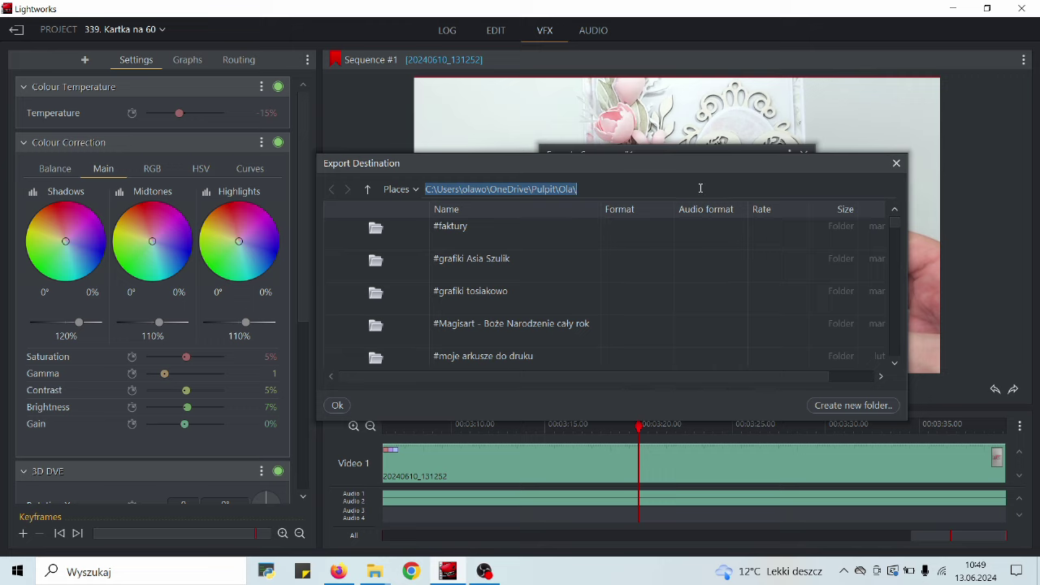
left_click(896, 163)
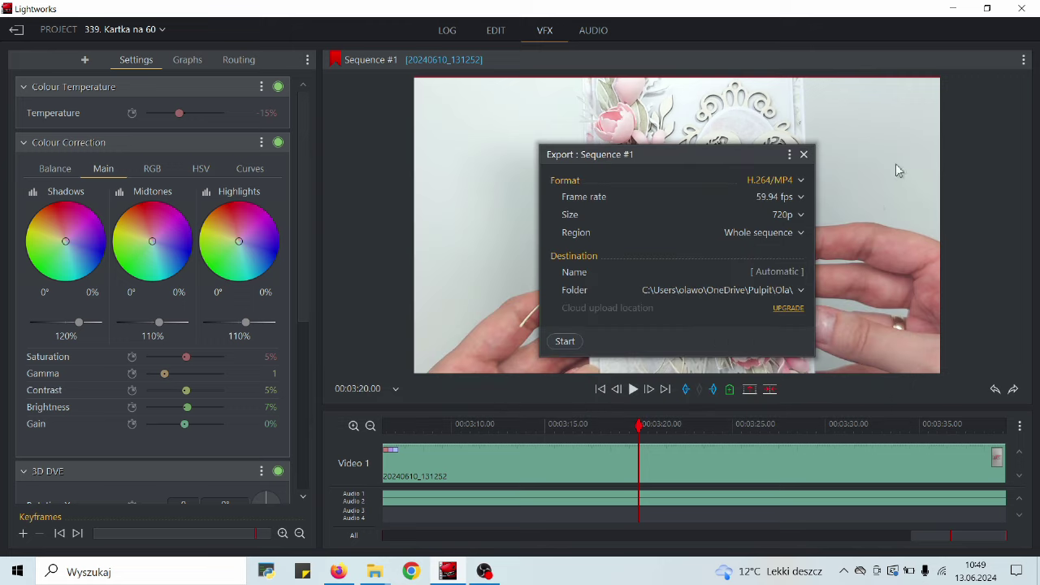
left_click(565, 343)
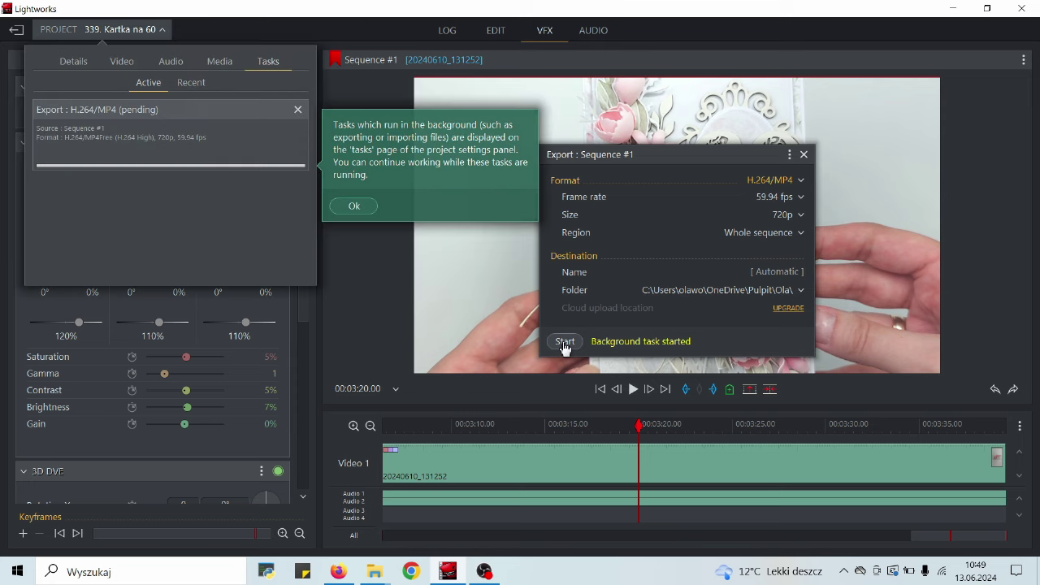
left_click(361, 206)
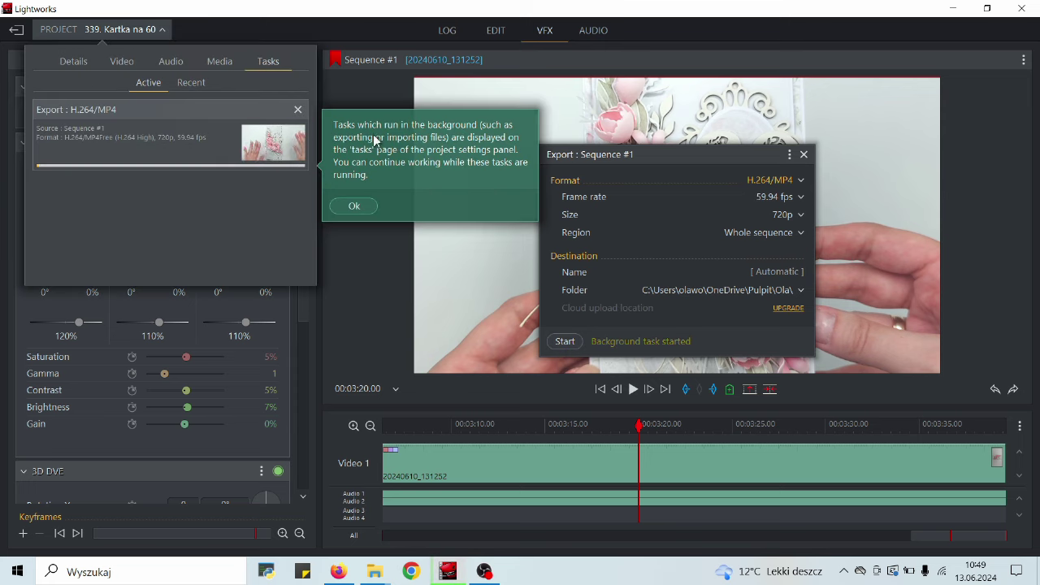
left_click(353, 208)
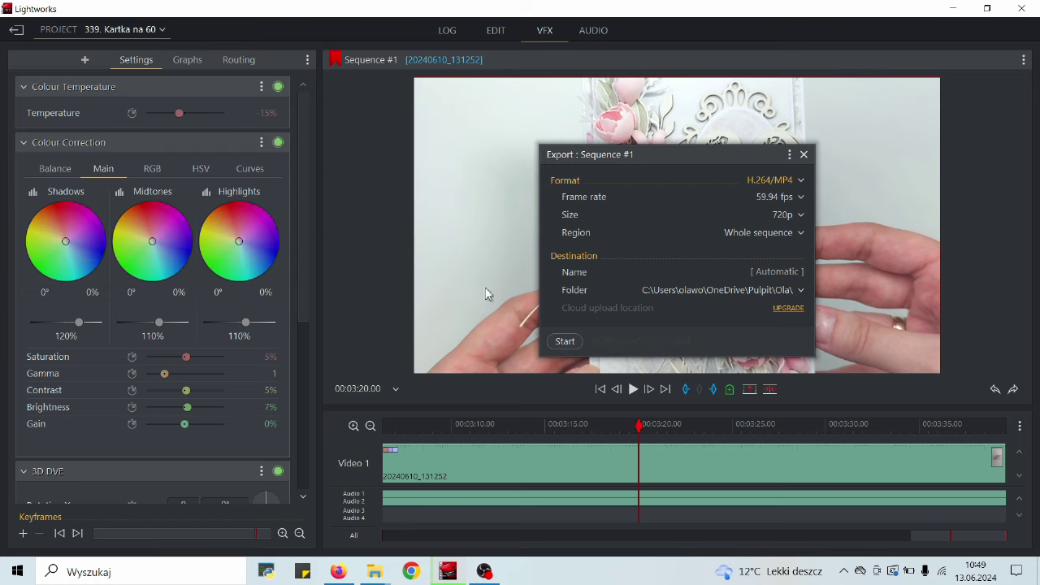
left_click(456, 577)
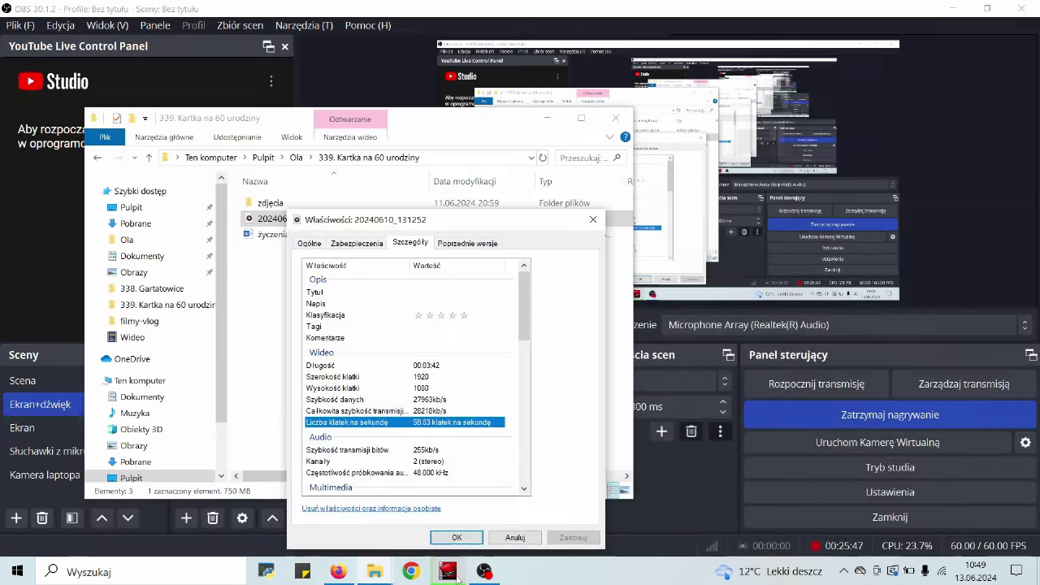
left_click(455, 577)
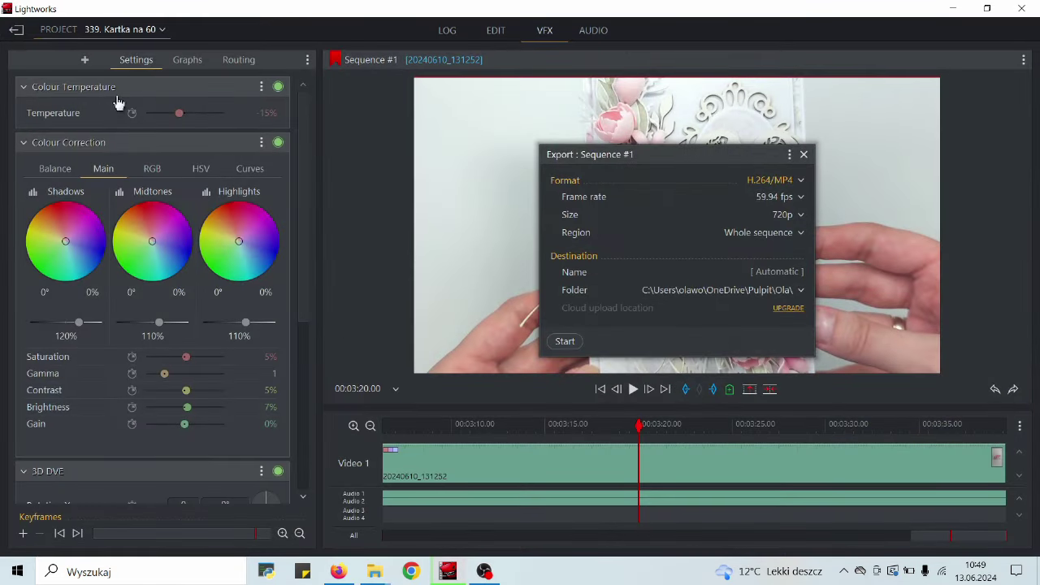
Check the progress of the H.264/MP4 export among the project's active background tasks
left_click(91, 35)
left_click(91, 35)
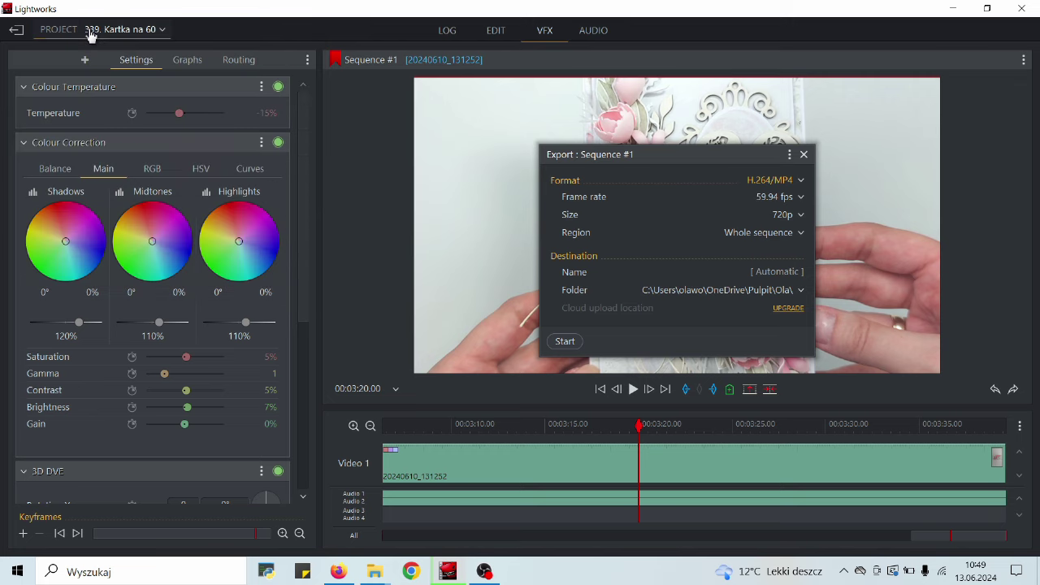
left_click(91, 34)
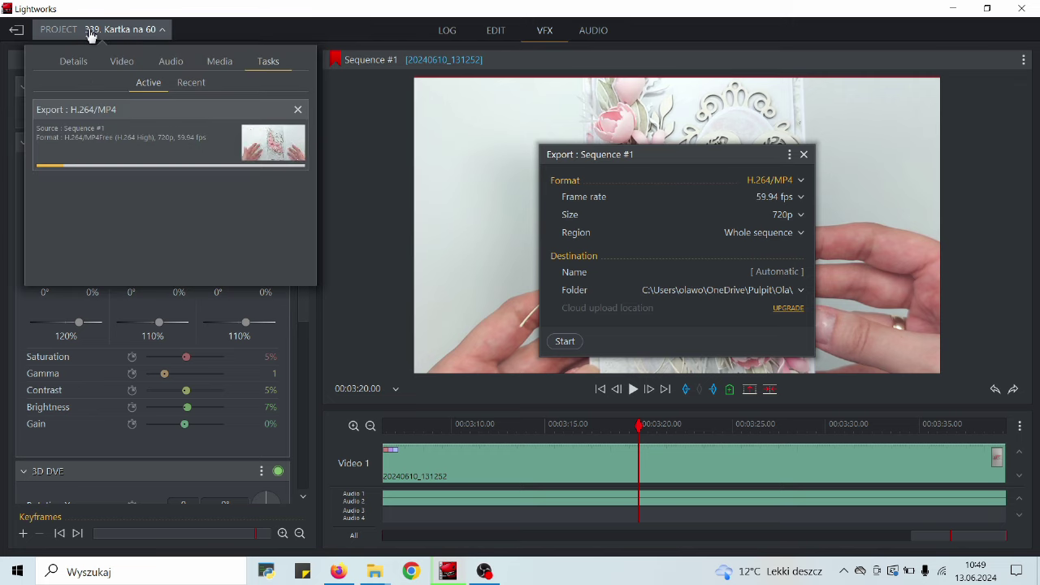
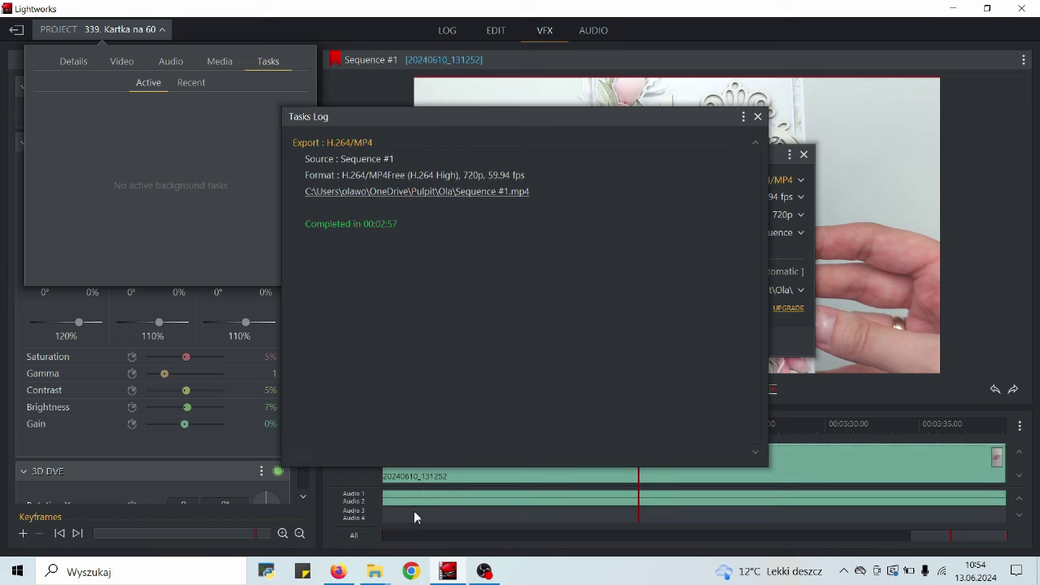
Switch to File Explorer and transfer the exported Sequence #1 video from the export's destination folder into the 339. Kartka na 60 urodziny folder
left_click(382, 576)
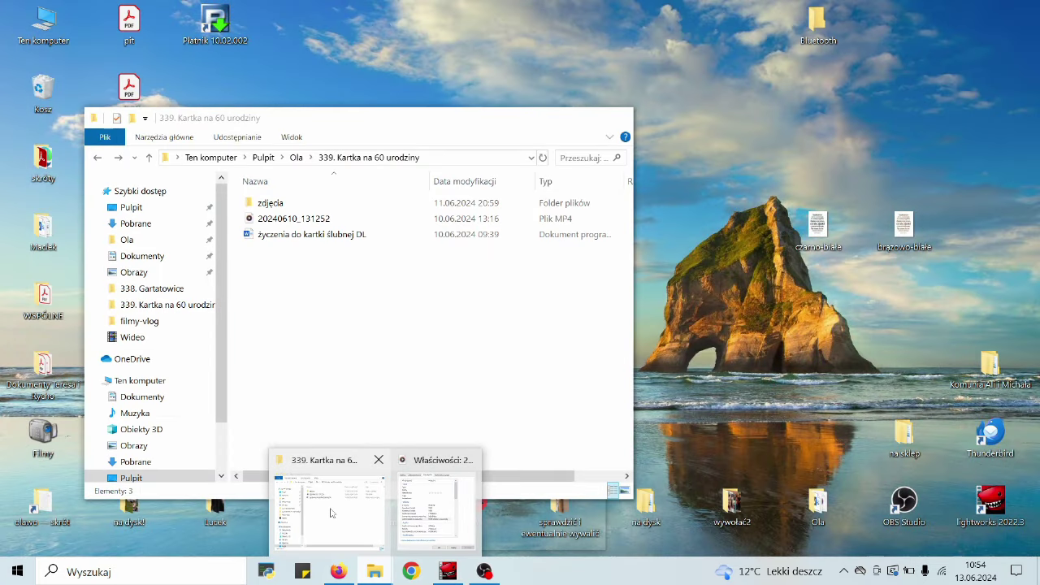
left_click(333, 512)
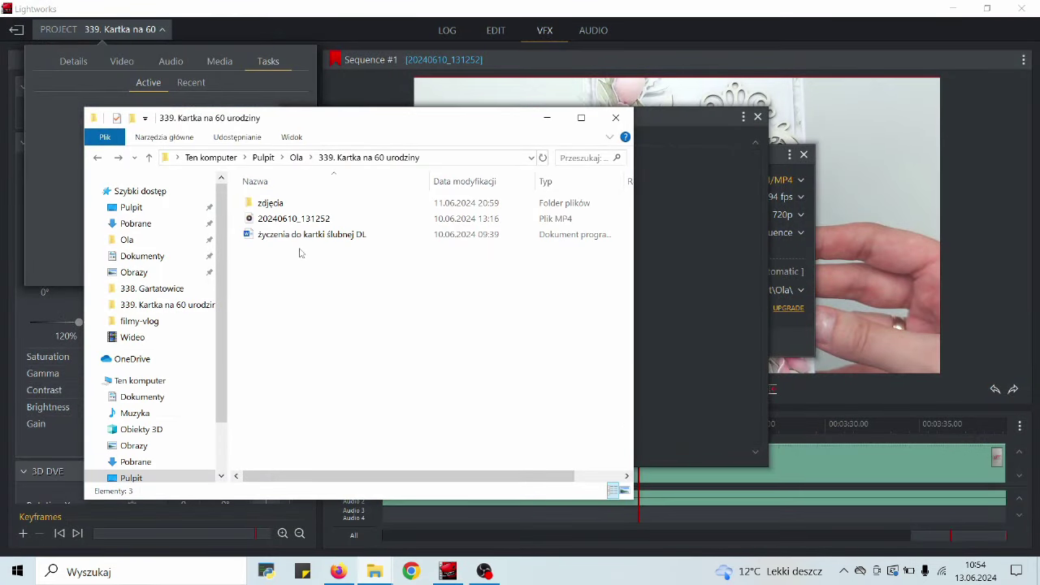
left_click(299, 163)
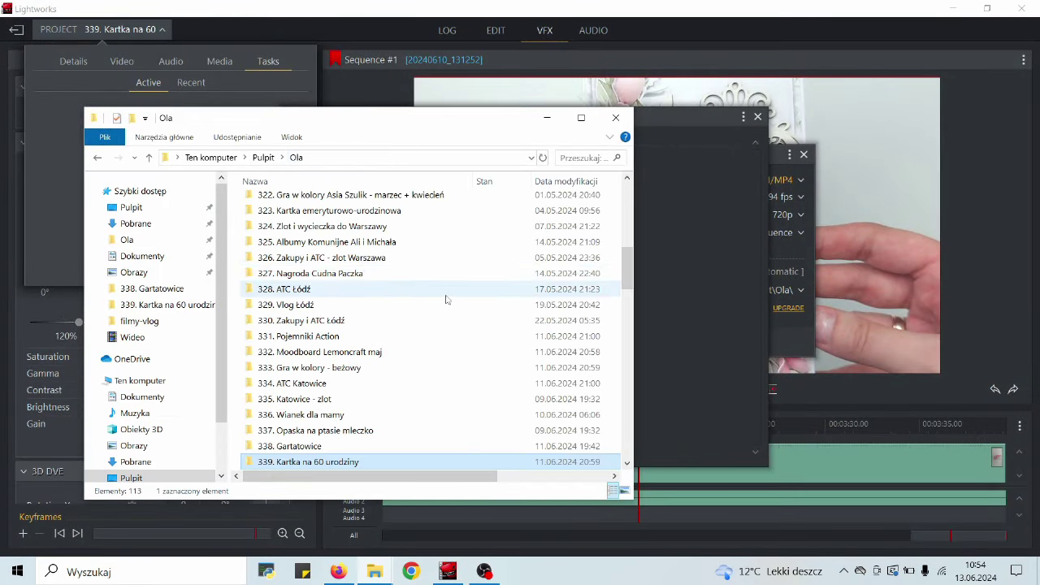
left_click_drag(628, 268, 618, 431)
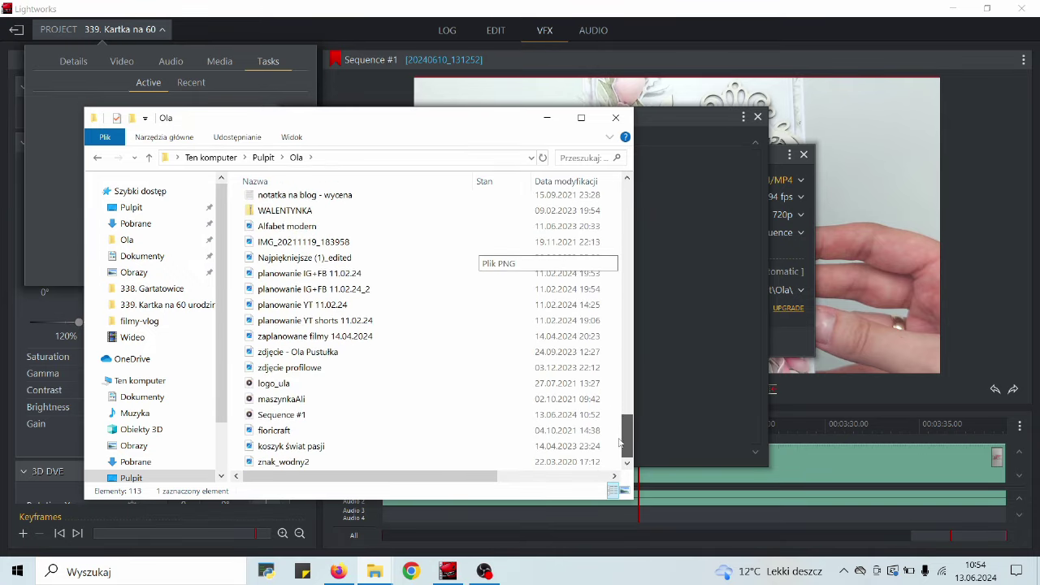
left_click(309, 415)
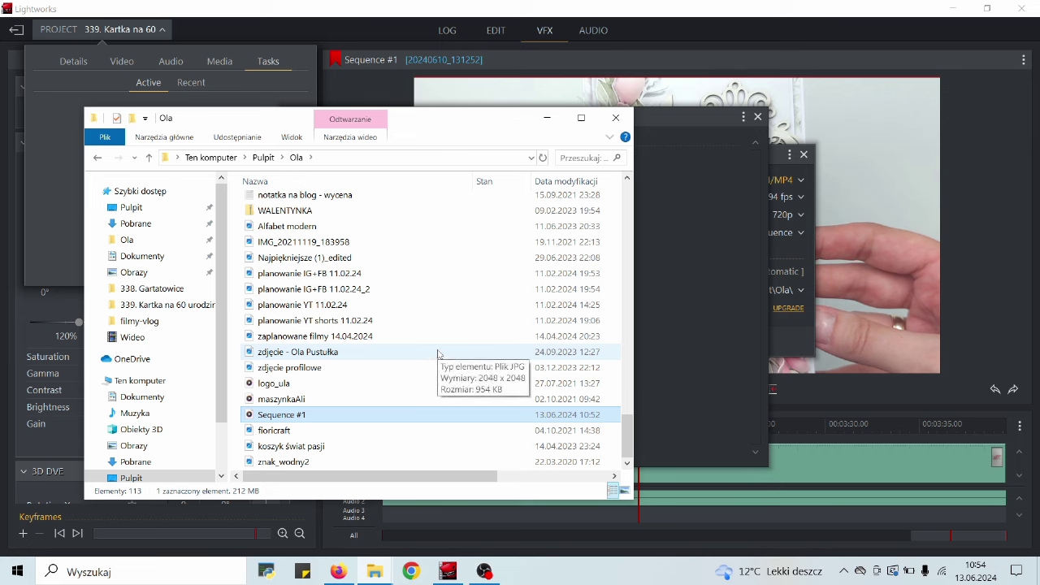
right_click(366, 416)
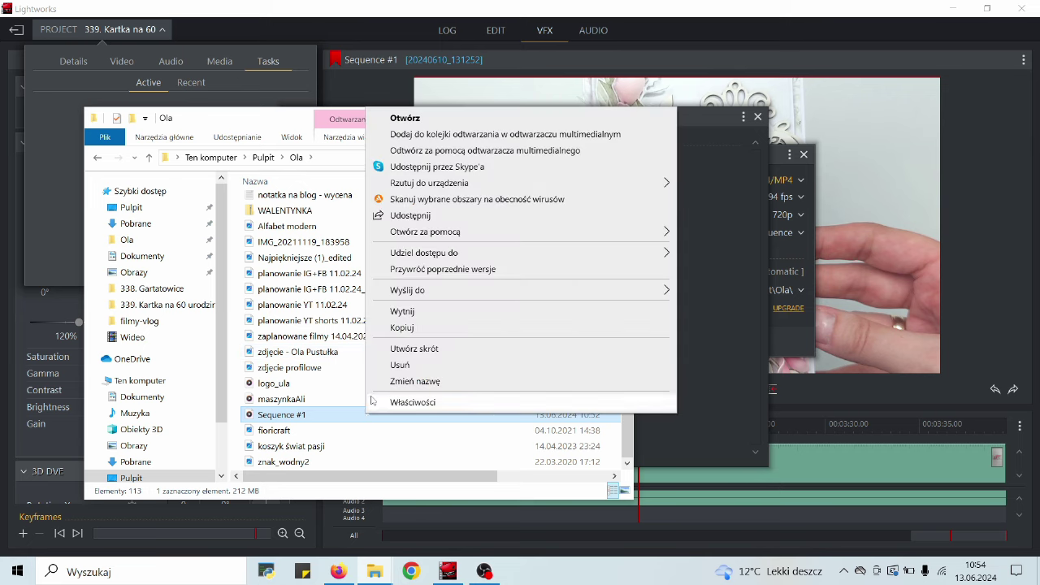
left_click(601, 326)
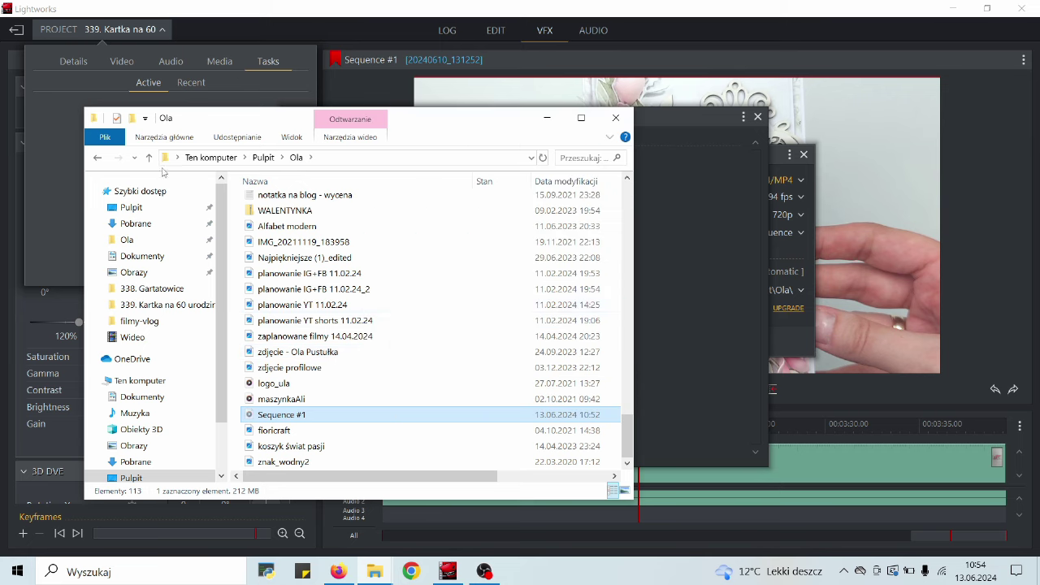
left_click(97, 157)
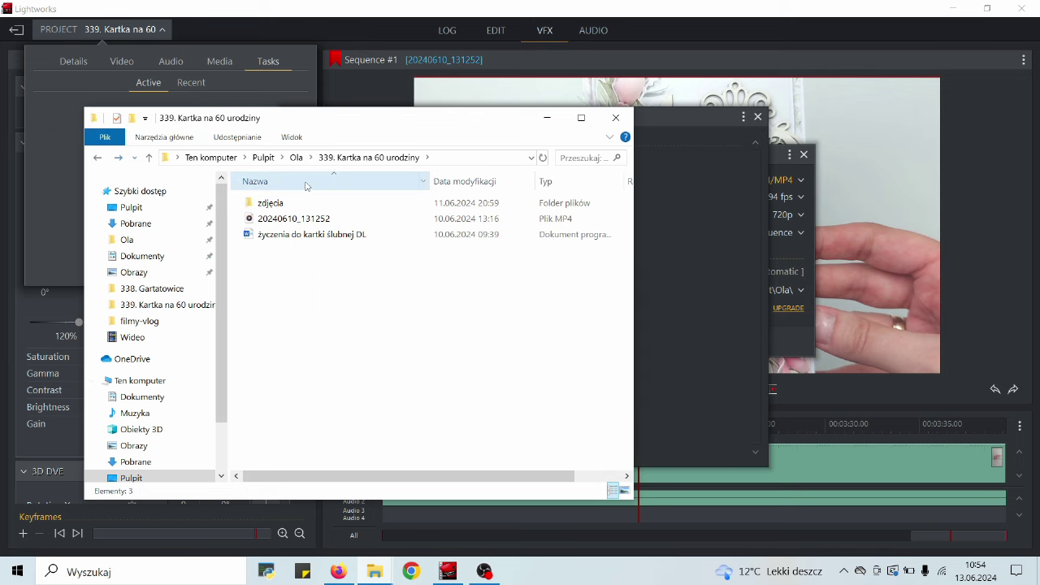
right_click(334, 298)
left_click(388, 426)
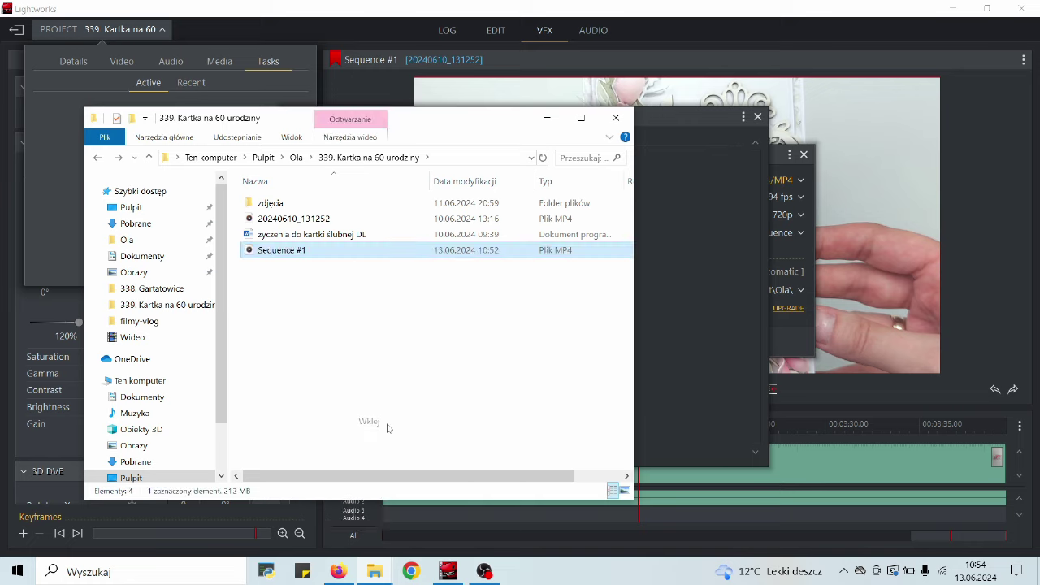
Rename the exported Sequence #1 video as urodziny60
left_click(300, 250)
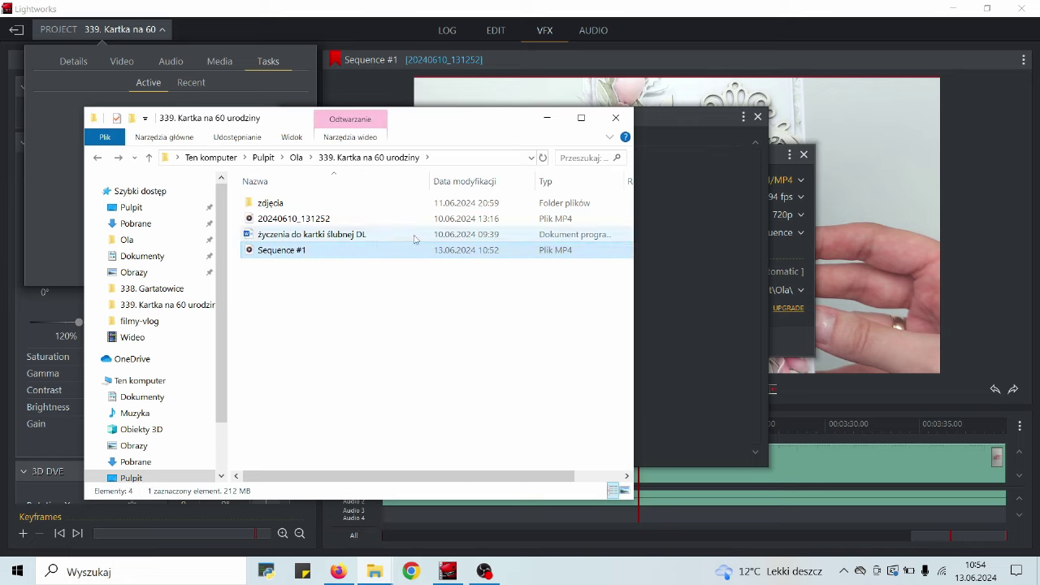
type("ur")
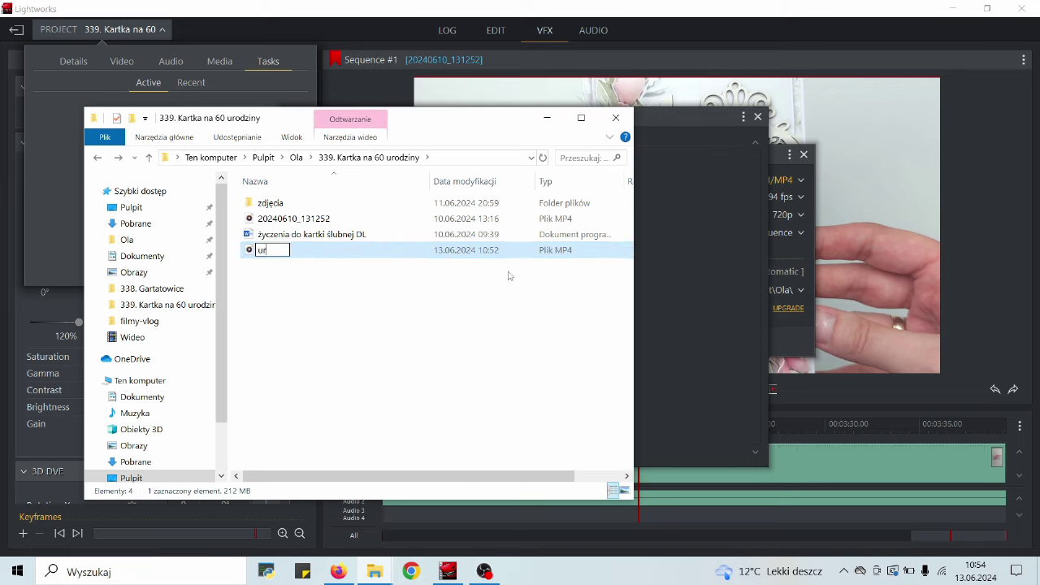
type("odziny60")
key("Return")
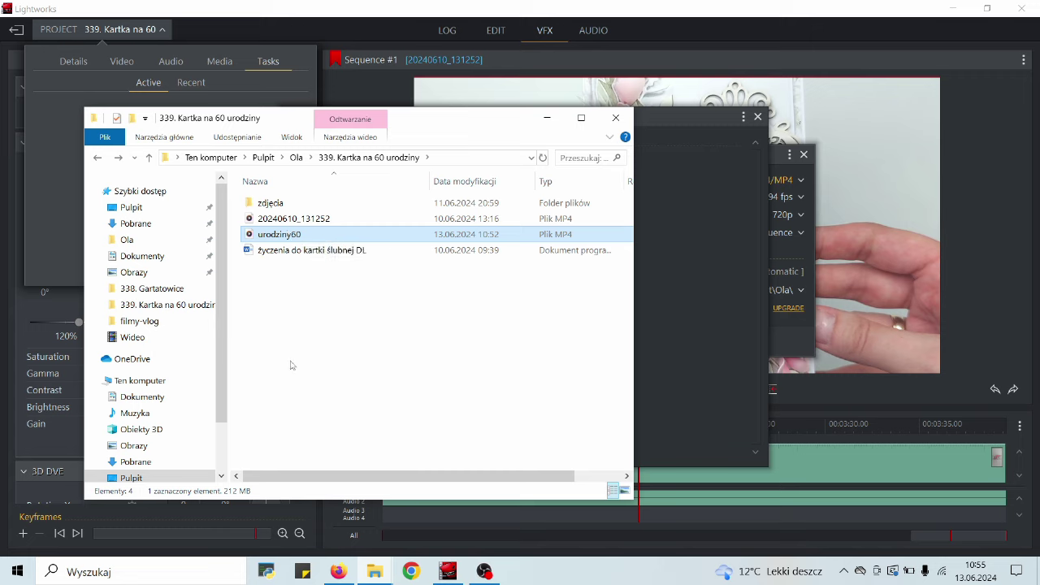
Play the urodziny60 video in the media player and lower the sound volume
double_click(299, 236)
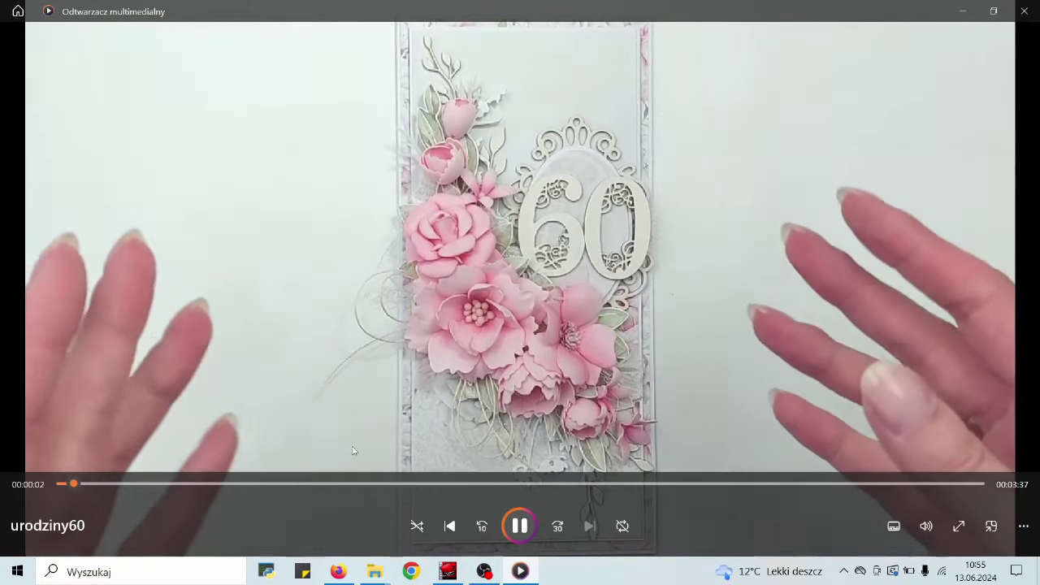
mouse_move(380, 570)
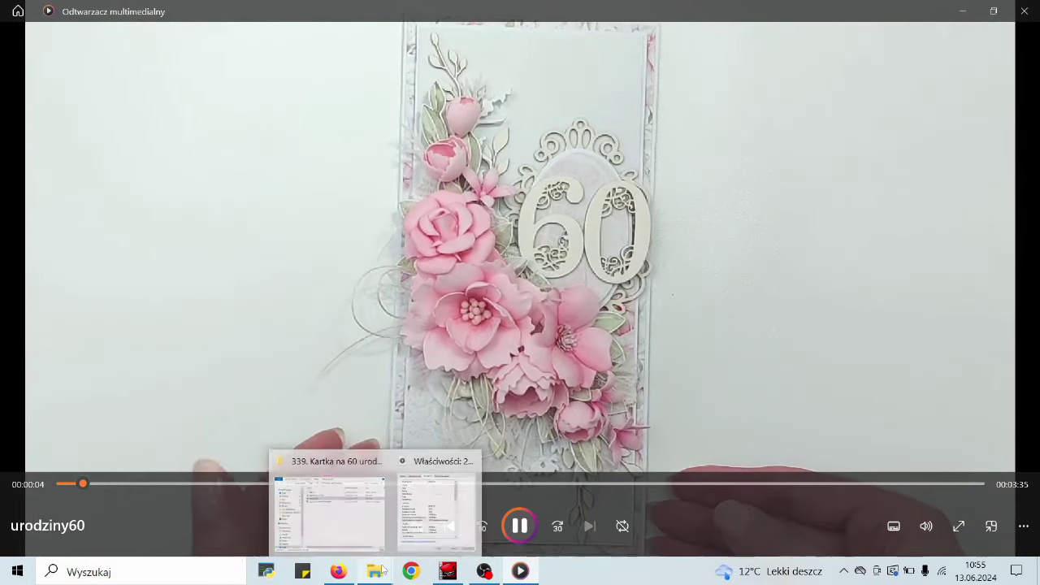
key("XF86AudioLowerVolume")
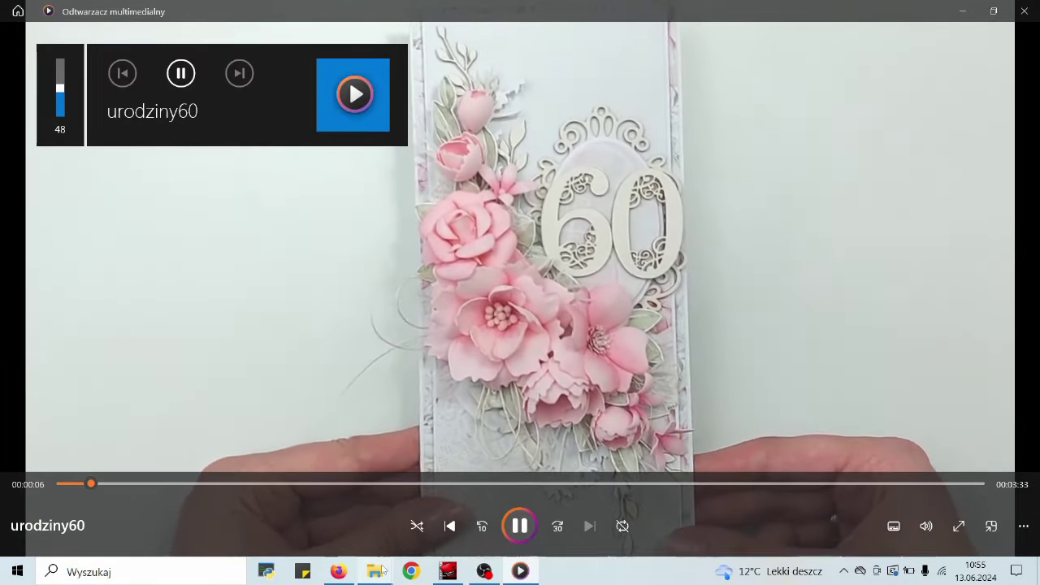
key("XF86AudioLowerVolume")
key("XF86AudioLowerVolume")
key("XF86AudioLowerVolume")
key("XF86AudioLowerVolume")
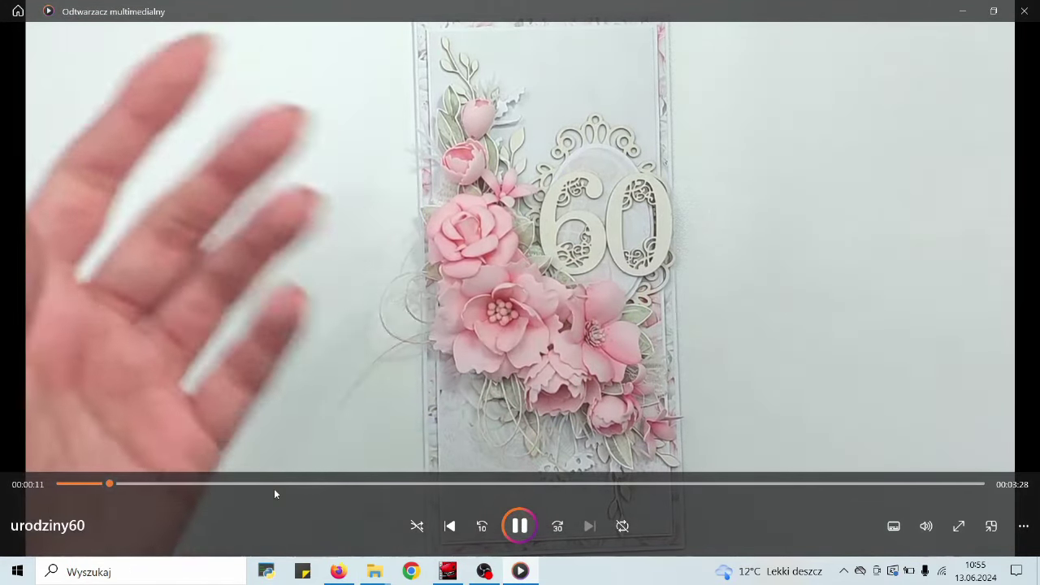
Skim through the urodziny60 video at several points up to its ending and close the player
left_click(274, 483)
left_click(418, 483)
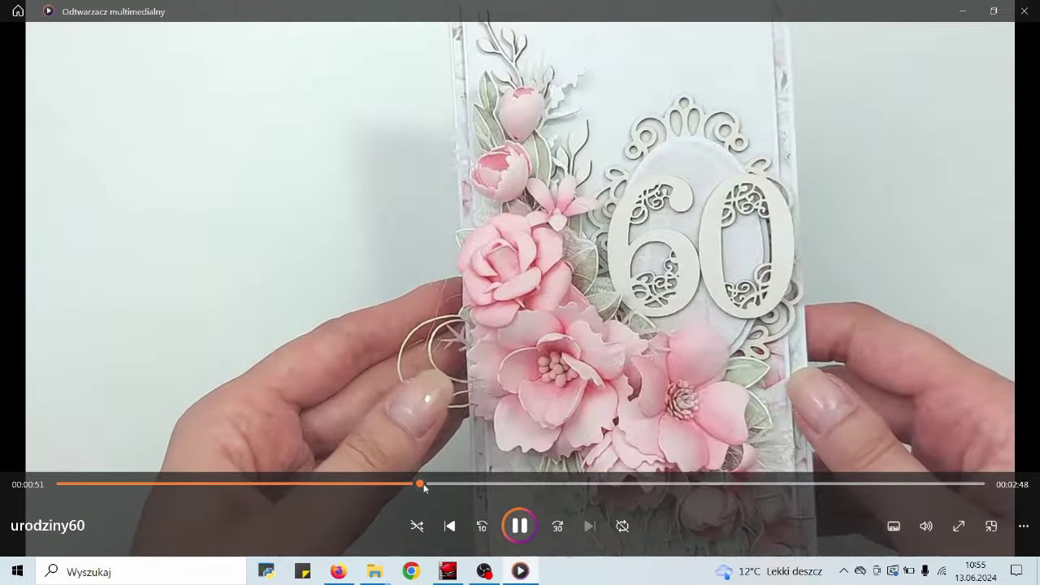
left_click_drag(421, 483, 533, 484)
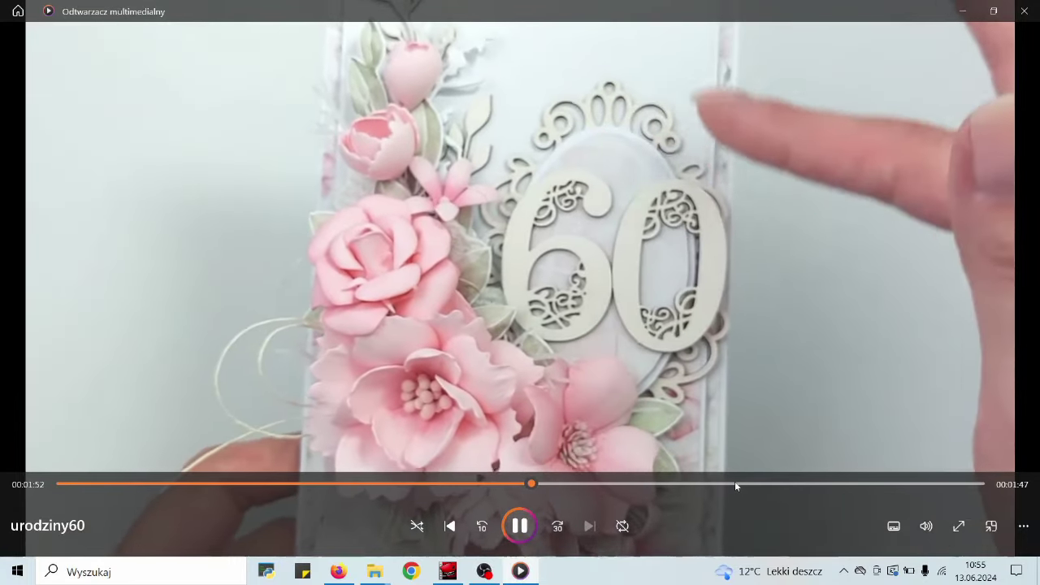
left_click(734, 482)
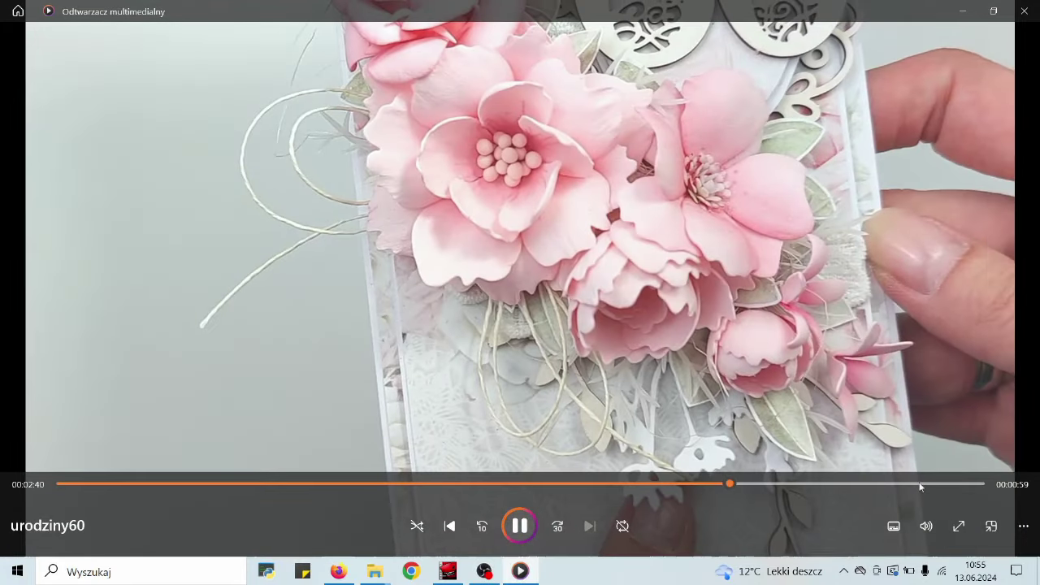
left_click(899, 484)
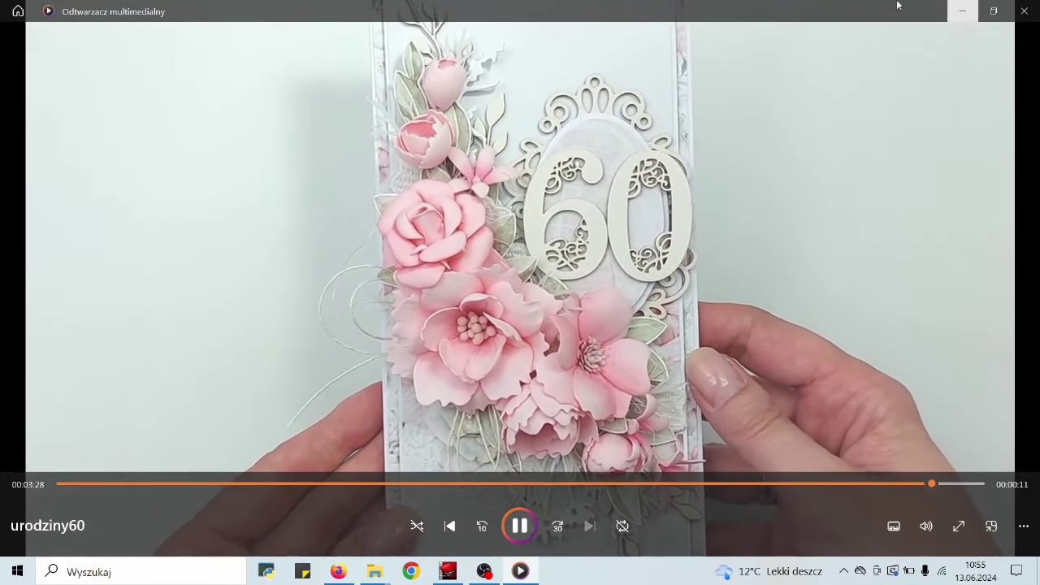
key("alt+F4")
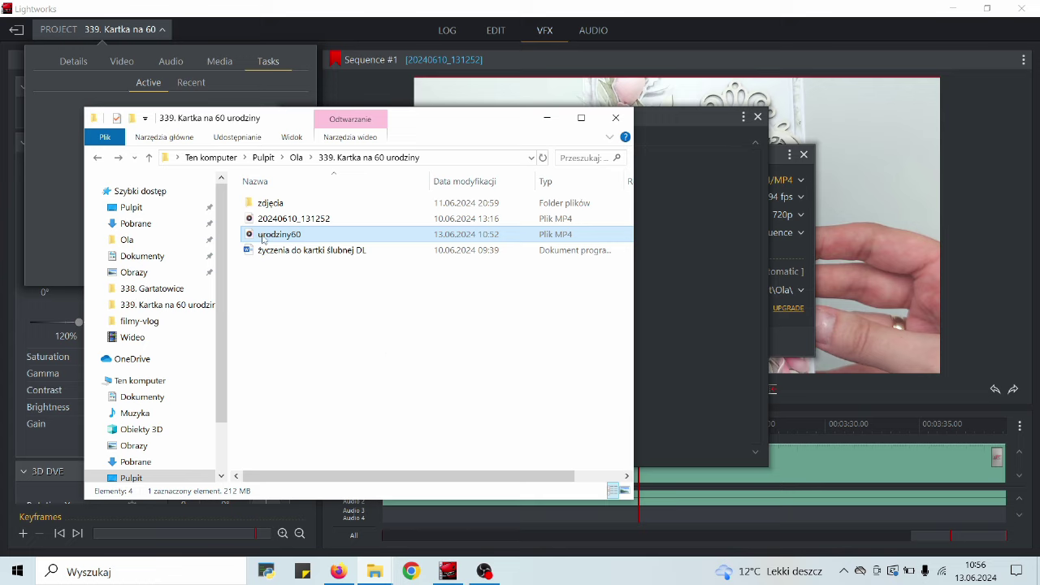
mouse_move(280, 240)
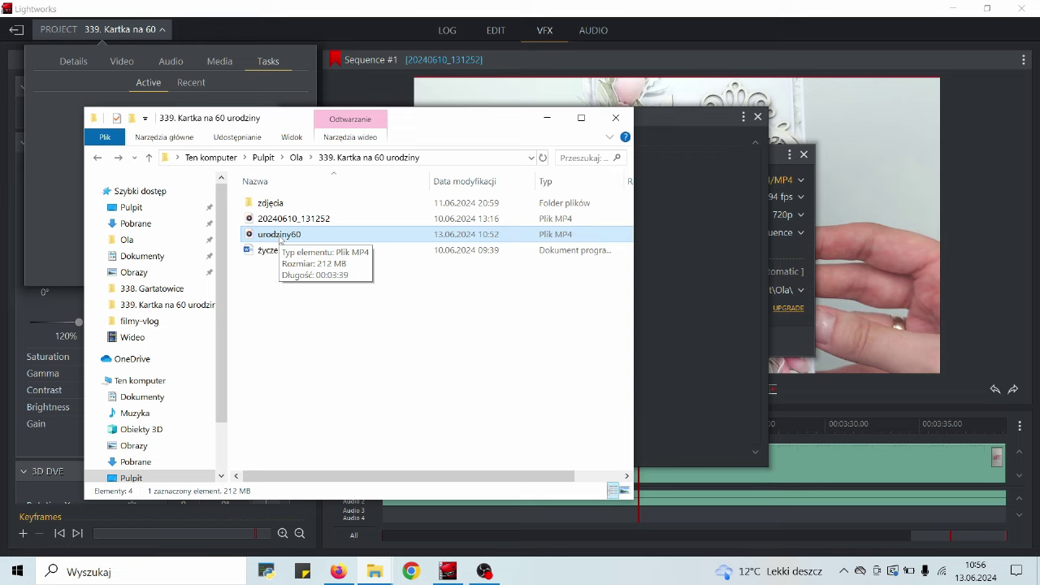